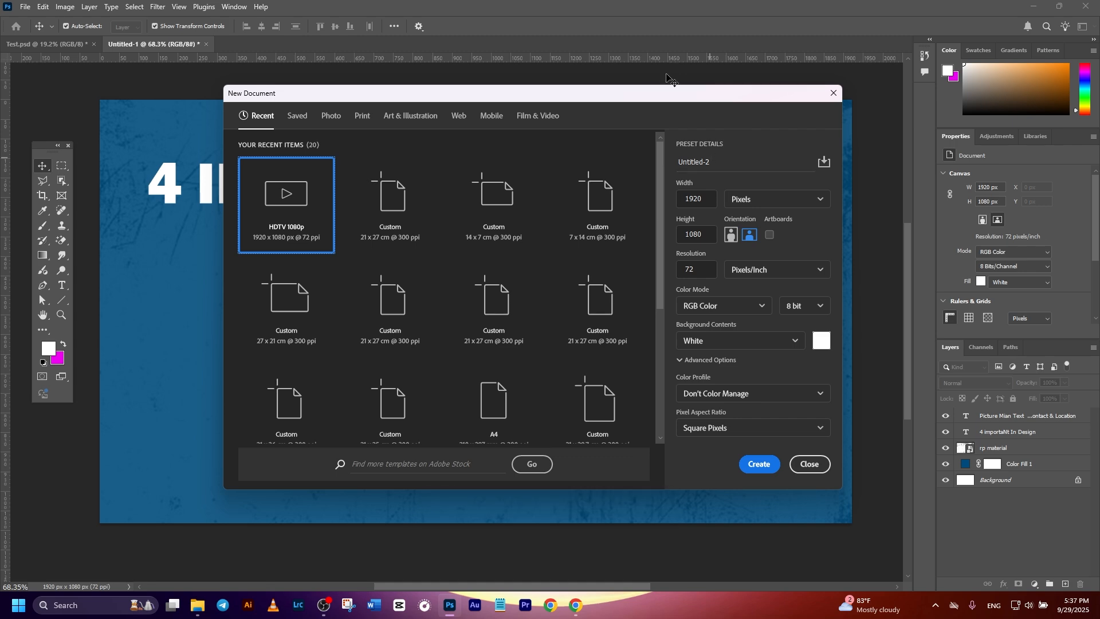
Look through the Photo, Print, Art & Illustration, Web and Mobile document presets and return to the recent ones.
{"action": "left_click_drag", "start_coordinate": [647, 97], "coordinate": [641, 91]}
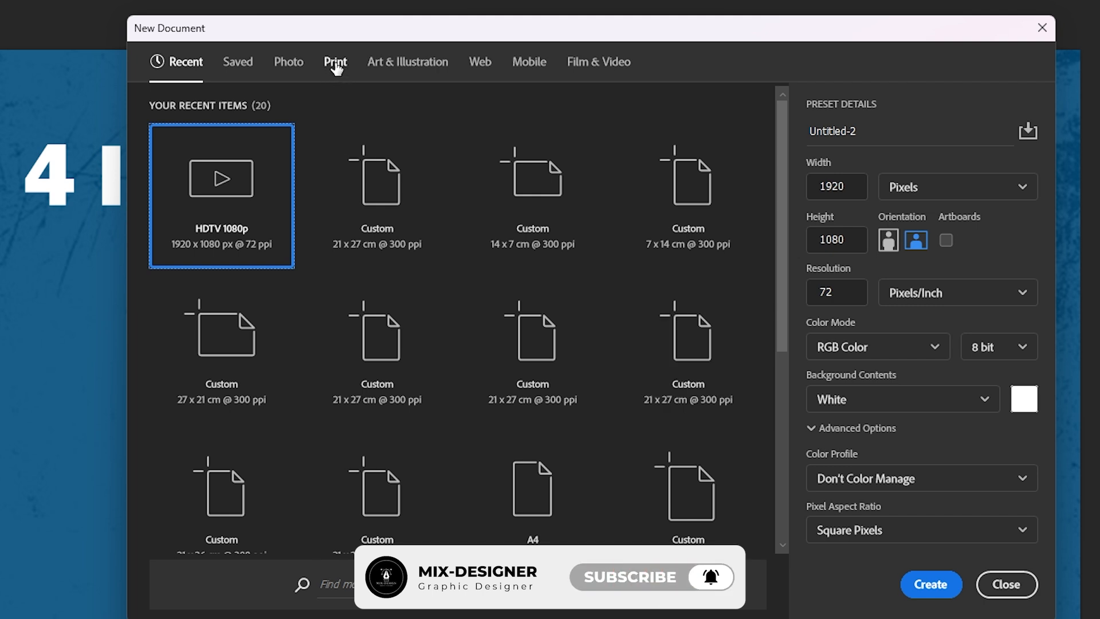
{"action": "left_click", "coordinate": [298, 67]}
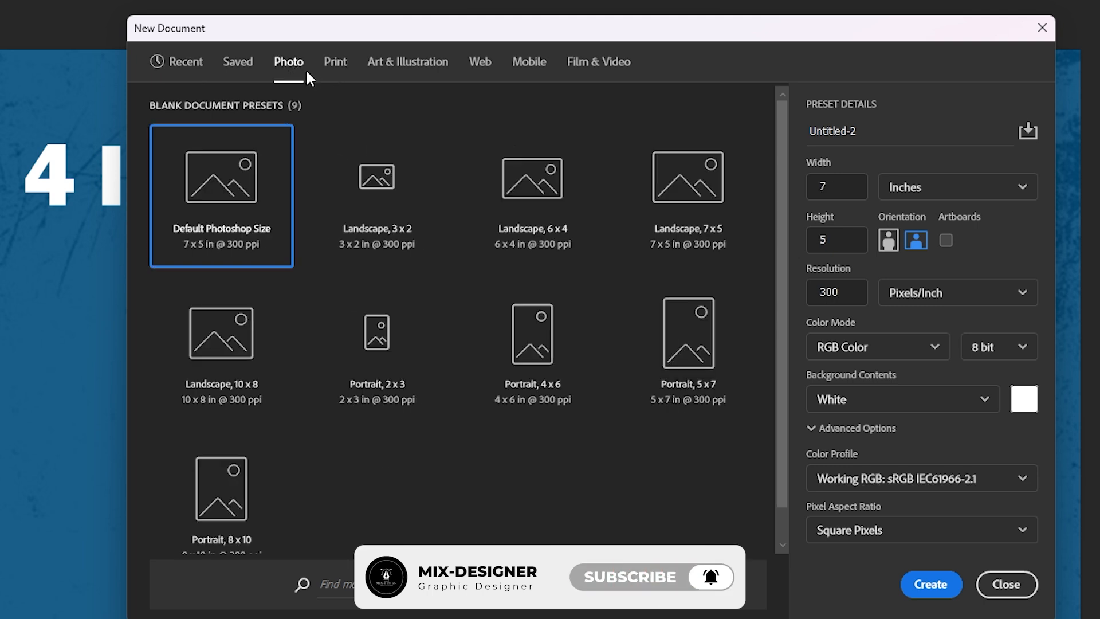
{"action": "left_click", "coordinate": [339, 68]}
{"action": "left_click", "coordinate": [416, 70]}
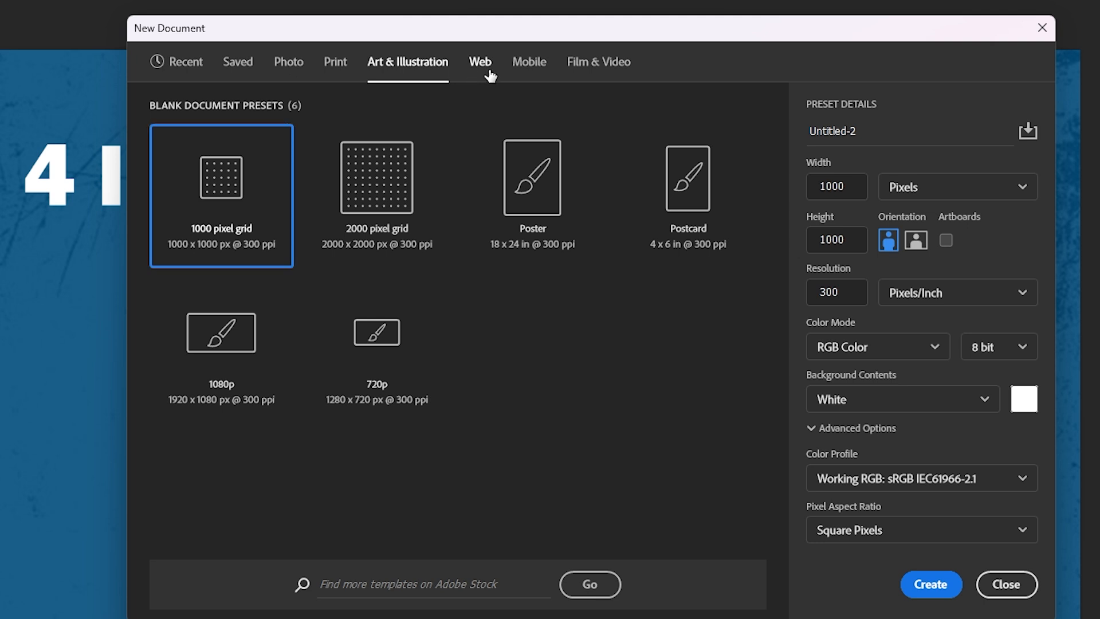
{"action": "left_click", "coordinate": [480, 68]}
{"action": "left_click", "coordinate": [530, 66]}
{"action": "left_click", "coordinate": [182, 63]}
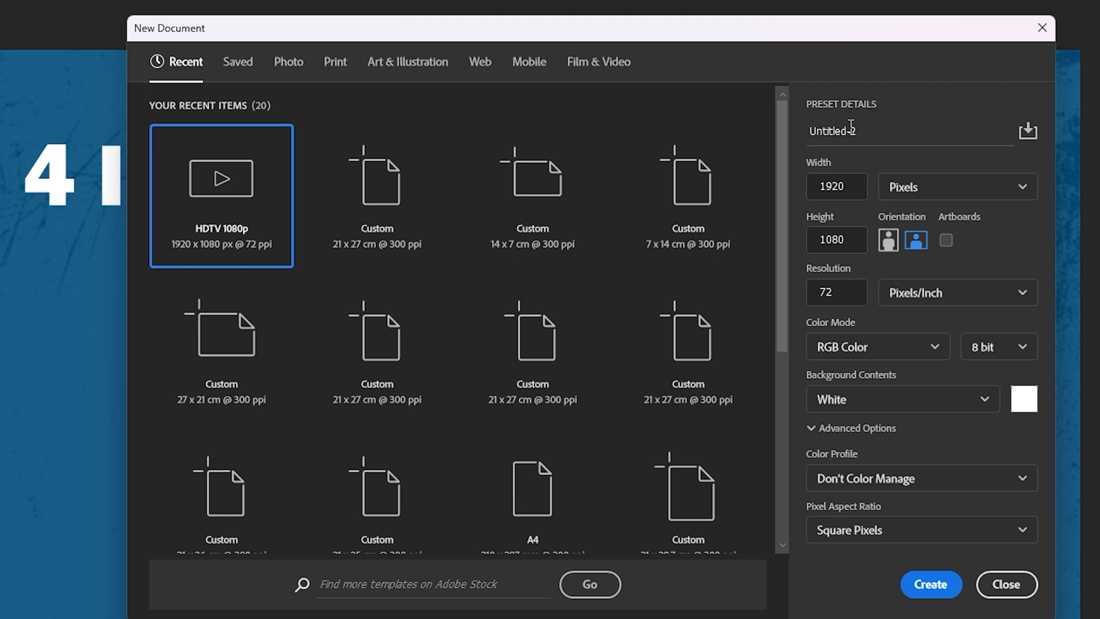
Name the new document Company Flyer and set its size to 21 cm wide by 27 cm high.
{"action": "left_click_drag", "start_coordinate": [876, 136], "coordinate": [800, 140]}
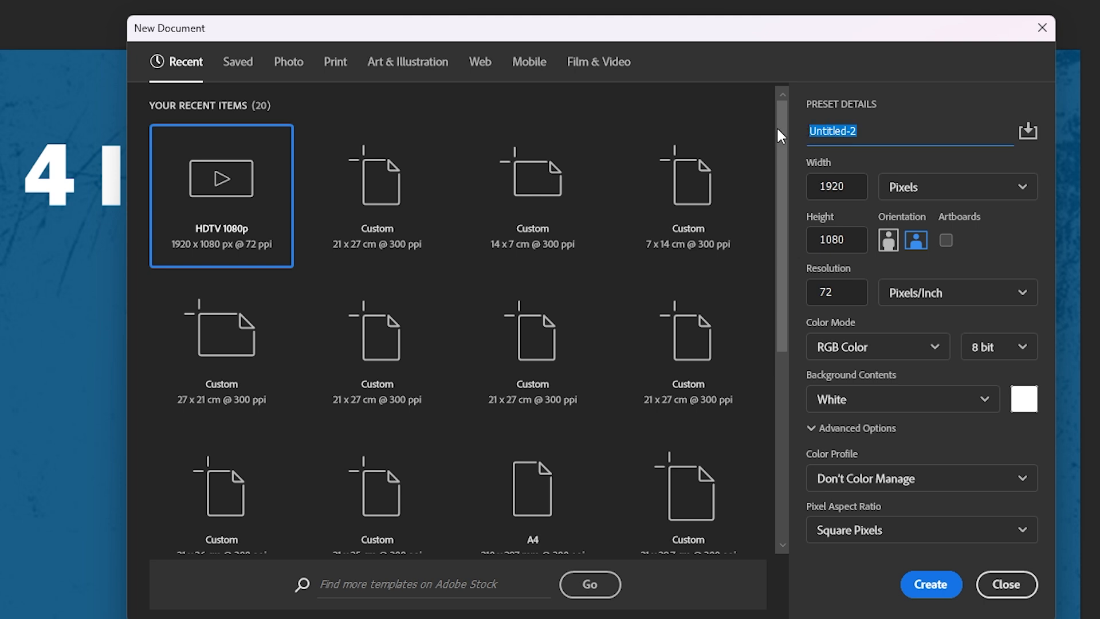
{"action": "type", "text": "Company Flyer"}
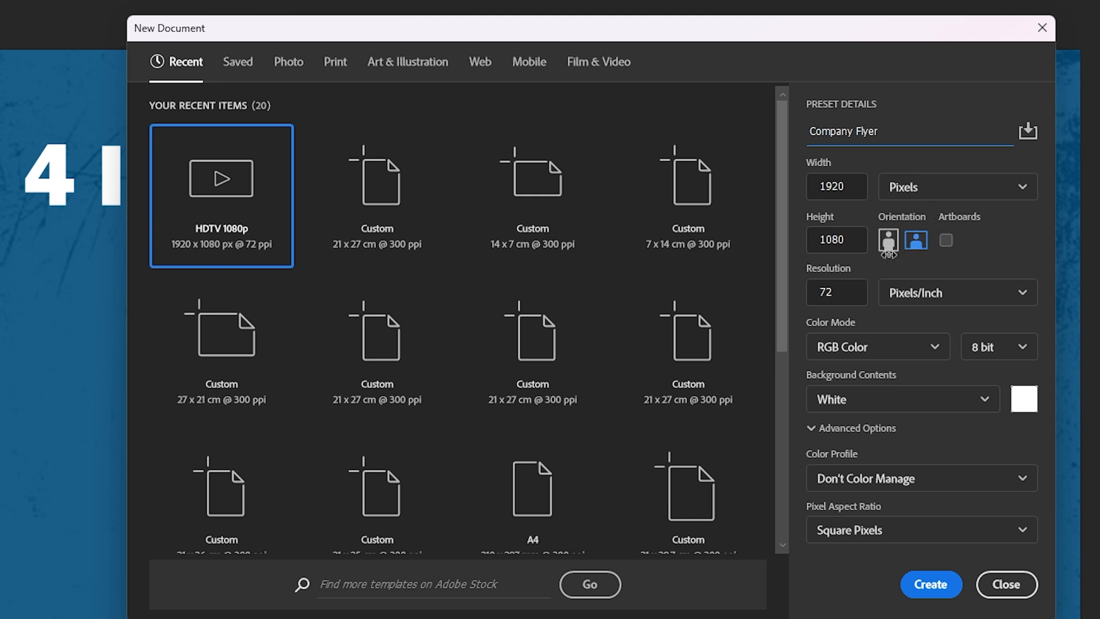
{"action": "left_click", "coordinate": [938, 189]}
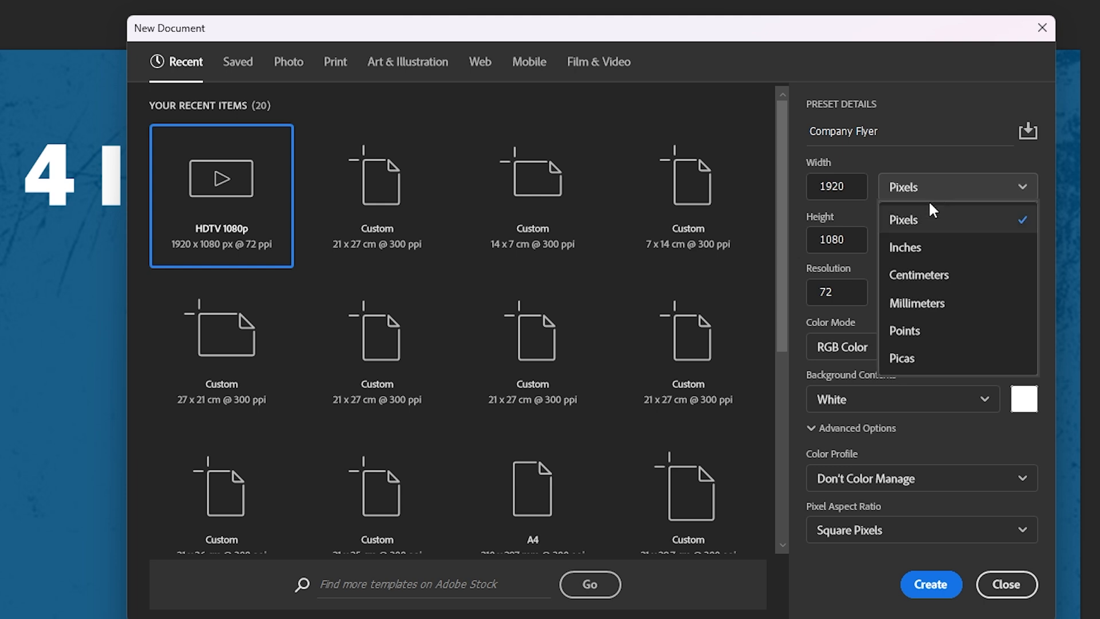
{"action": "left_click", "coordinate": [926, 277]}
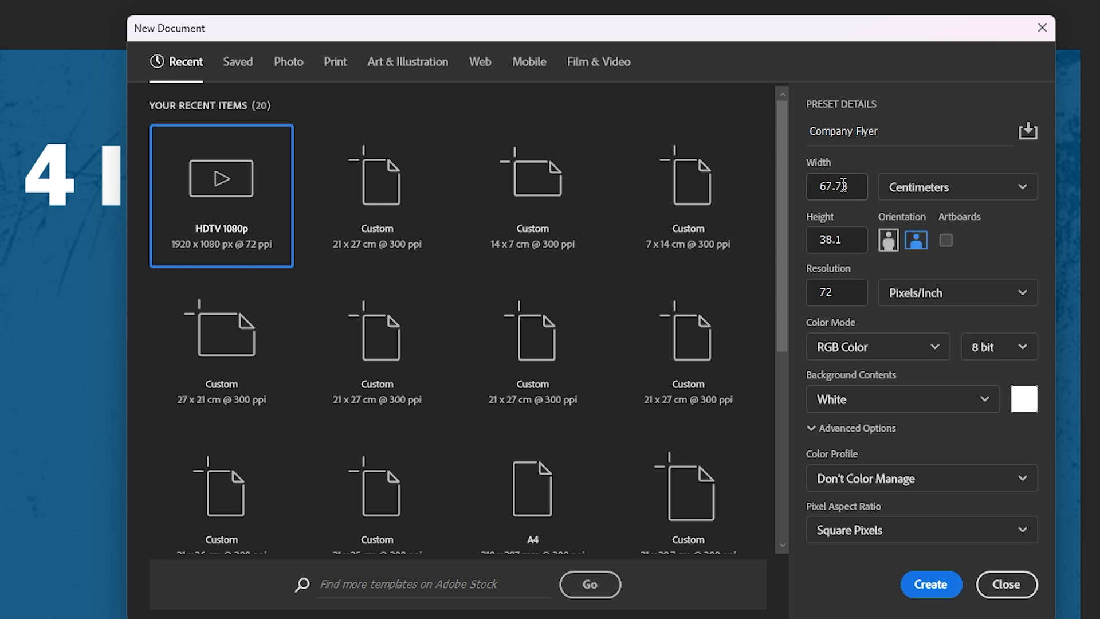
{"action": "left_click_drag", "start_coordinate": [843, 186], "coordinate": [824, 193]}
{"action": "type", "text": "21"}
{"action": "left_click", "coordinate": [822, 242]}
{"action": "left_click_drag", "start_coordinate": [821, 243], "coordinate": [842, 239]}
{"action": "type", "text": "27"}
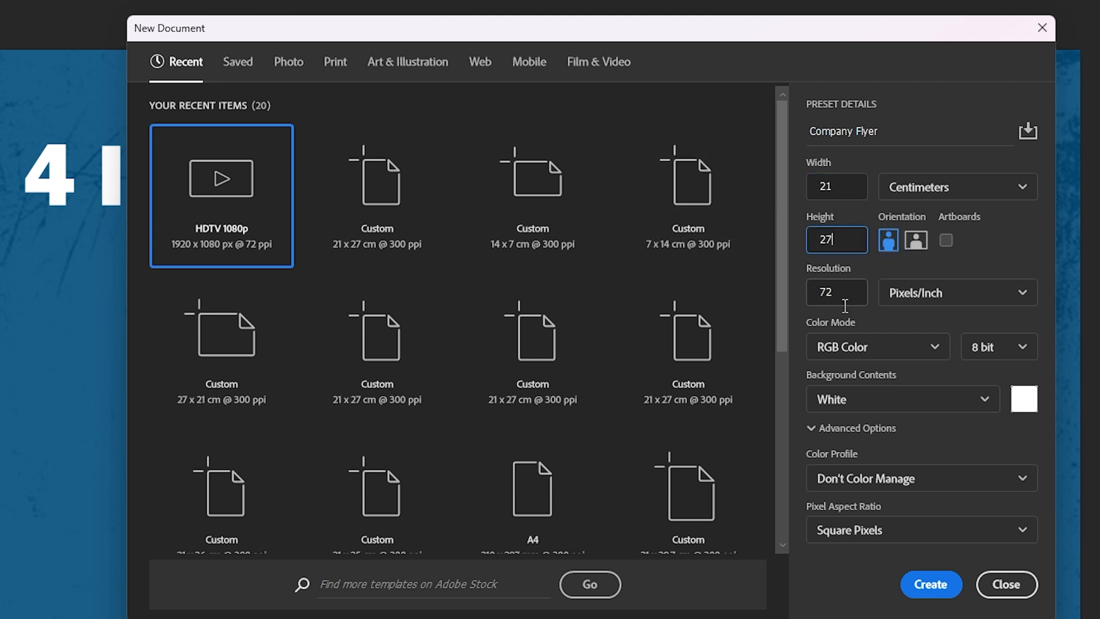
Set the new document's resolution to 300 pixels/inch and keep the RGB Color mode.
{"action": "left_click_drag", "start_coordinate": [857, 293], "coordinate": [802, 289]}
{"action": "type", "text": "300"}
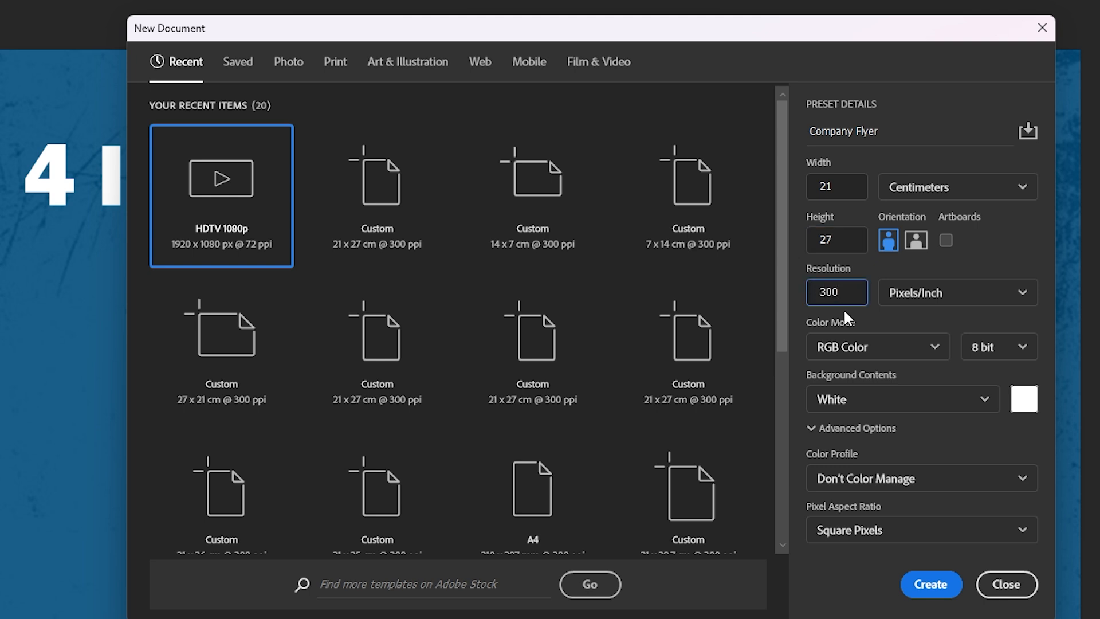
{"action": "left_click", "coordinate": [875, 346]}
{"action": "left_click", "coordinate": [880, 350]}
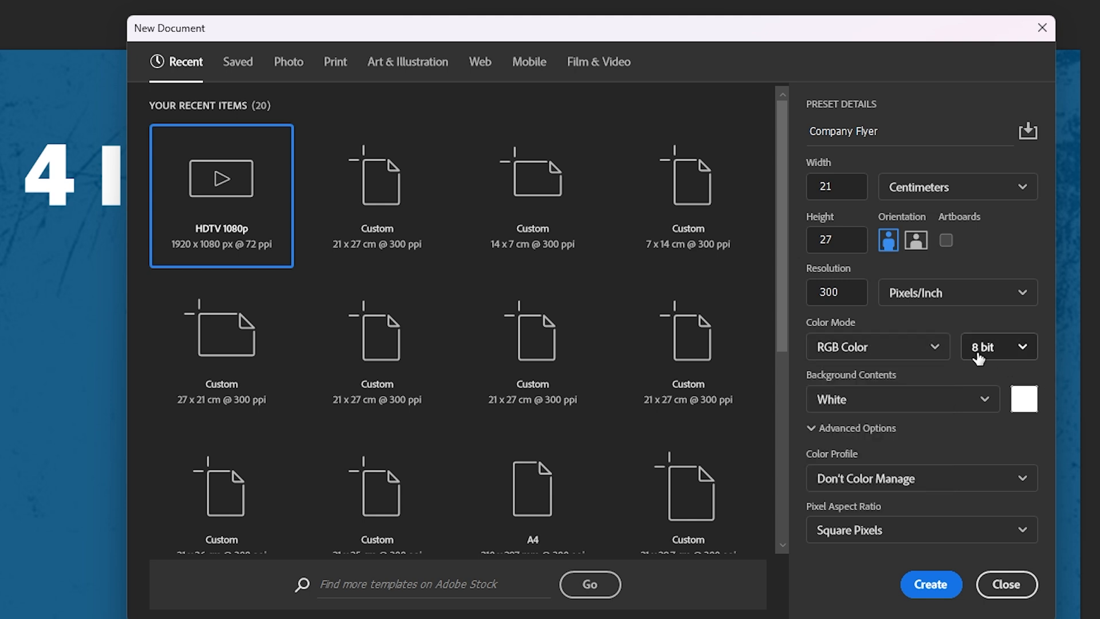
Create the document with a custom white background and the sRGB IEC61966-2.1 color profile.
{"action": "left_click", "coordinate": [1019, 402]}
{"action": "left_click", "coordinate": [349, 452]}
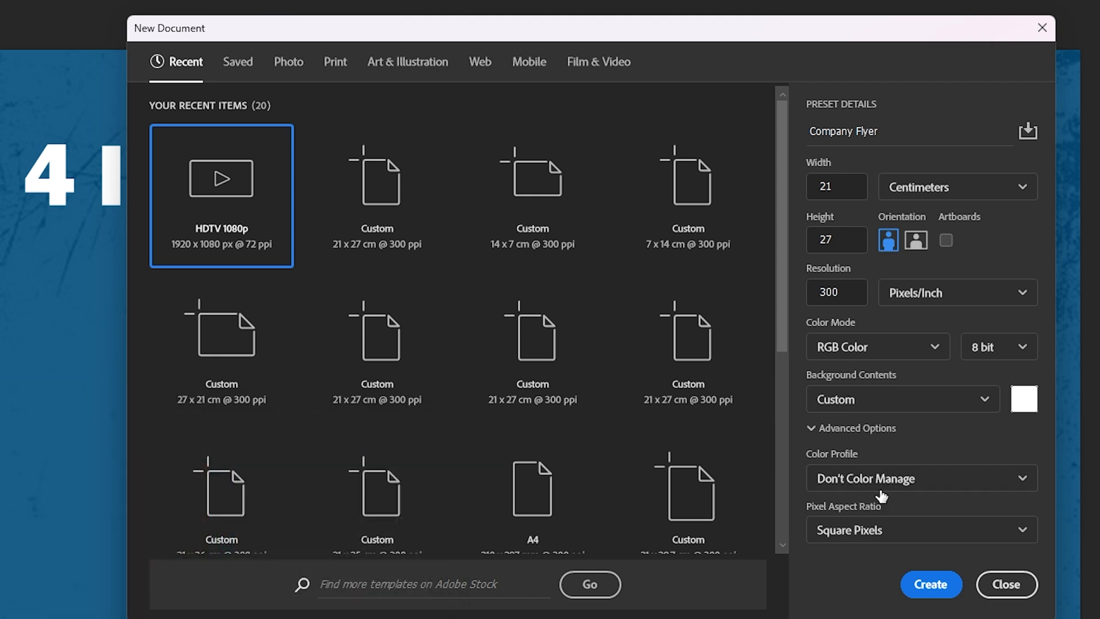
{"action": "left_click", "coordinate": [903, 476]}
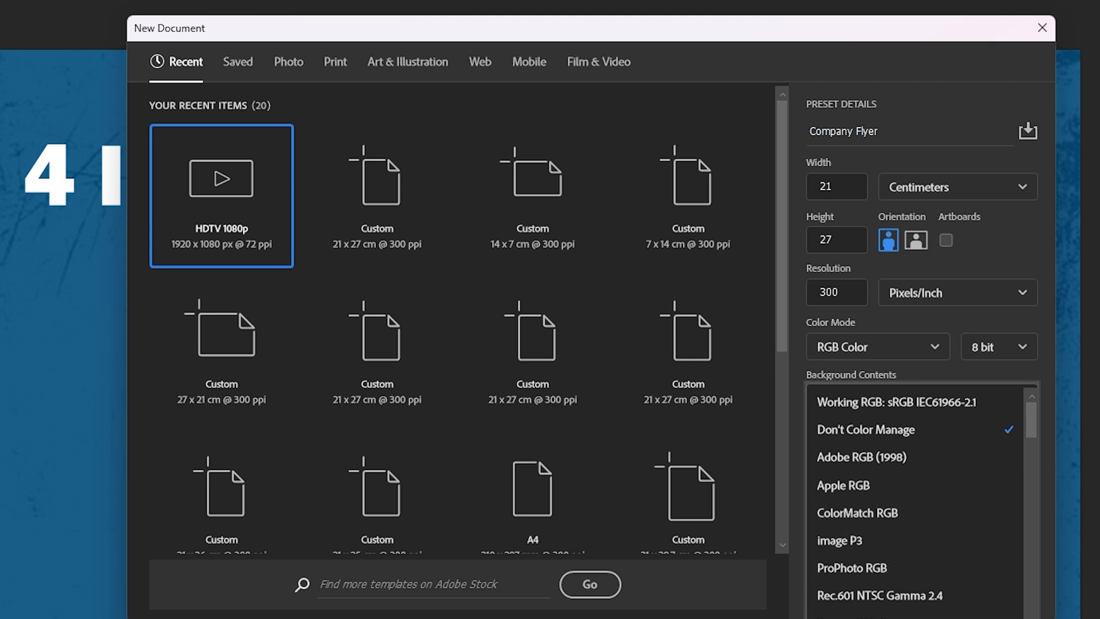
{"action": "left_click", "coordinate": [861, 617]}
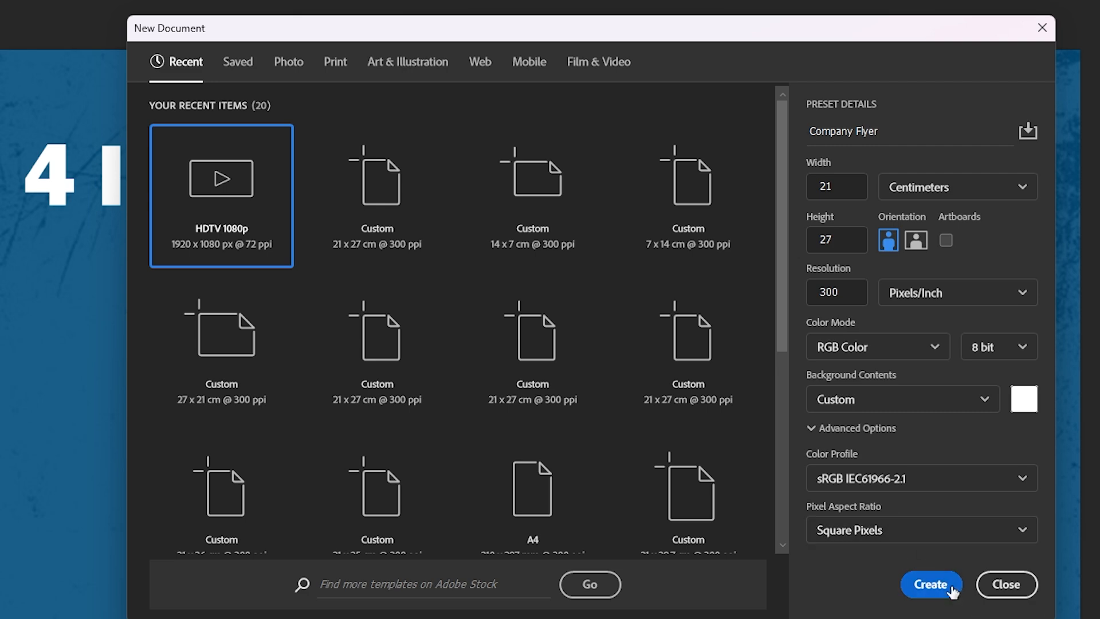
{"action": "left_click", "coordinate": [926, 585]}
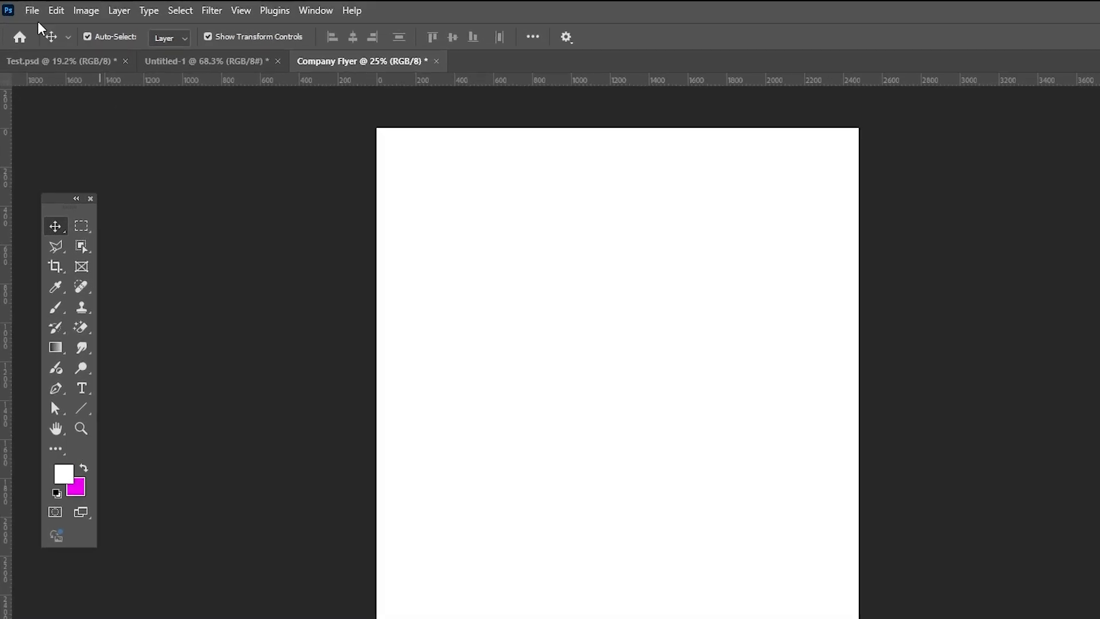
Save the document as Company Flyer.psd in the Business Flyer folder.
{"action": "left_click", "coordinate": [25, 7]}
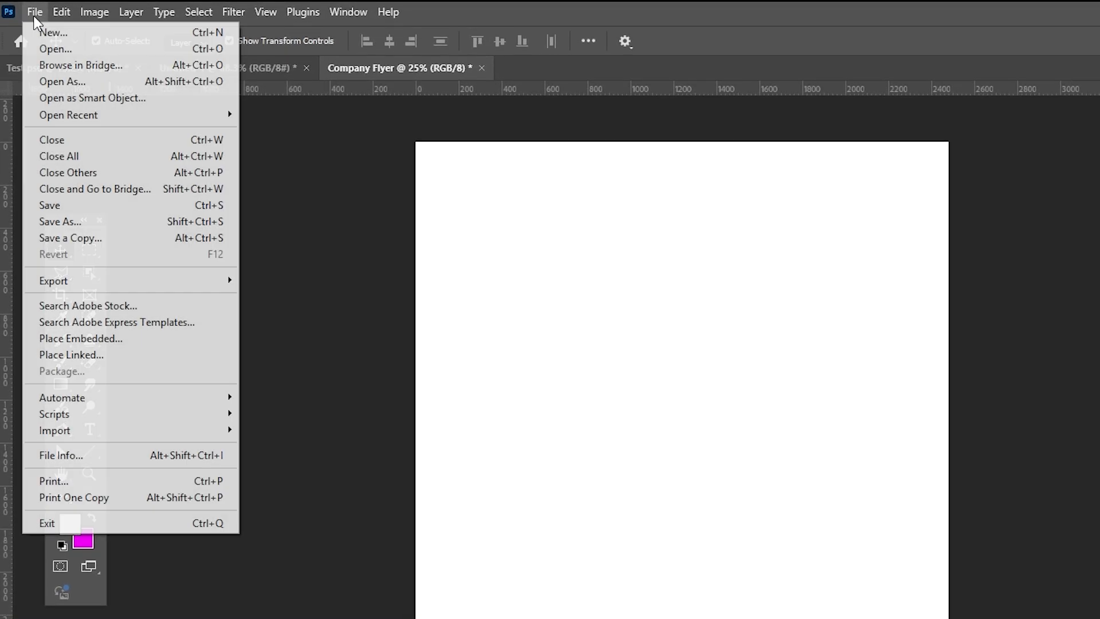
{"action": "left_click", "coordinate": [60, 221]}
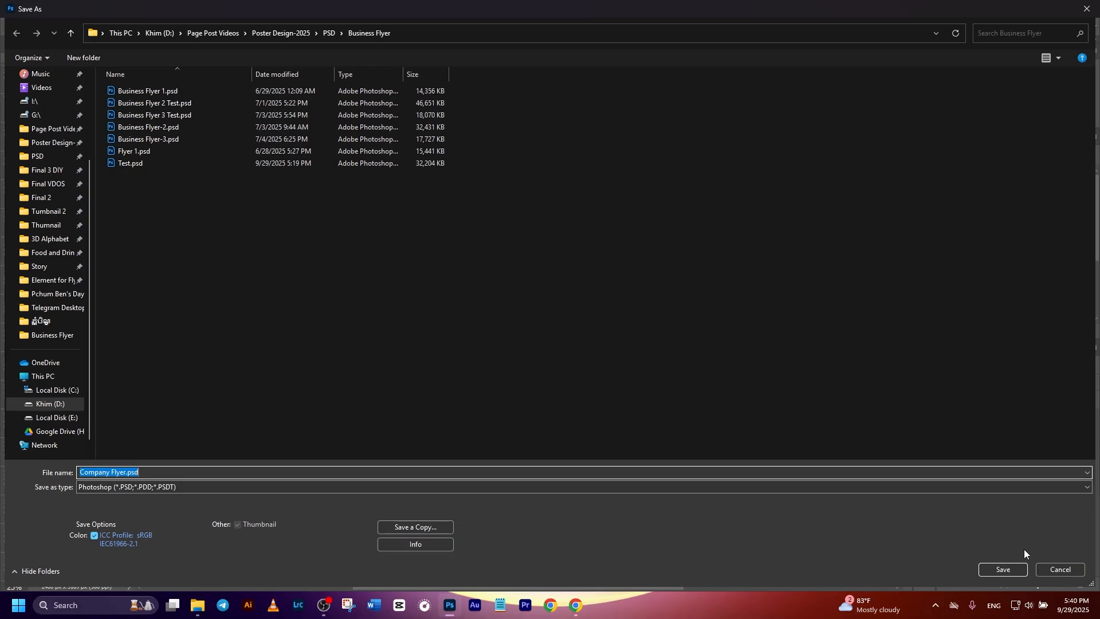
{"action": "left_click", "coordinate": [997, 569]}
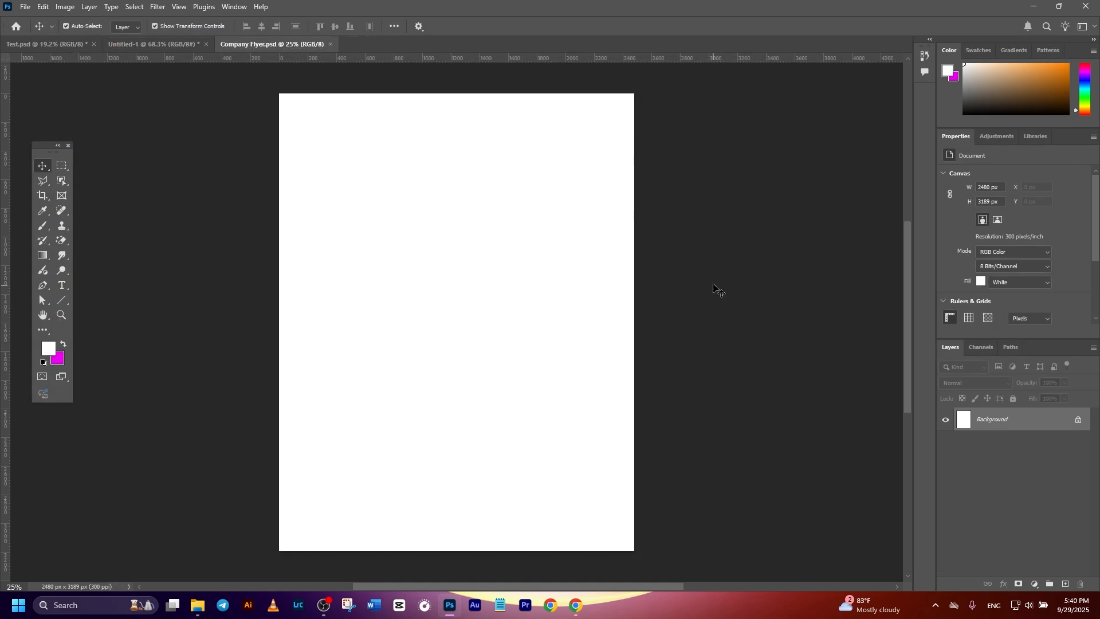
{"action": "scroll", "coordinate": [715, 282], "scroll_direction": "down", "scroll_amount": 1}
{"action": "scroll", "coordinate": [714, 282], "scroll_direction": "up", "scroll_amount": 1}
{"action": "key", "text": "alt+v"}
{"action": "left_click", "coordinate": [833, 266]}
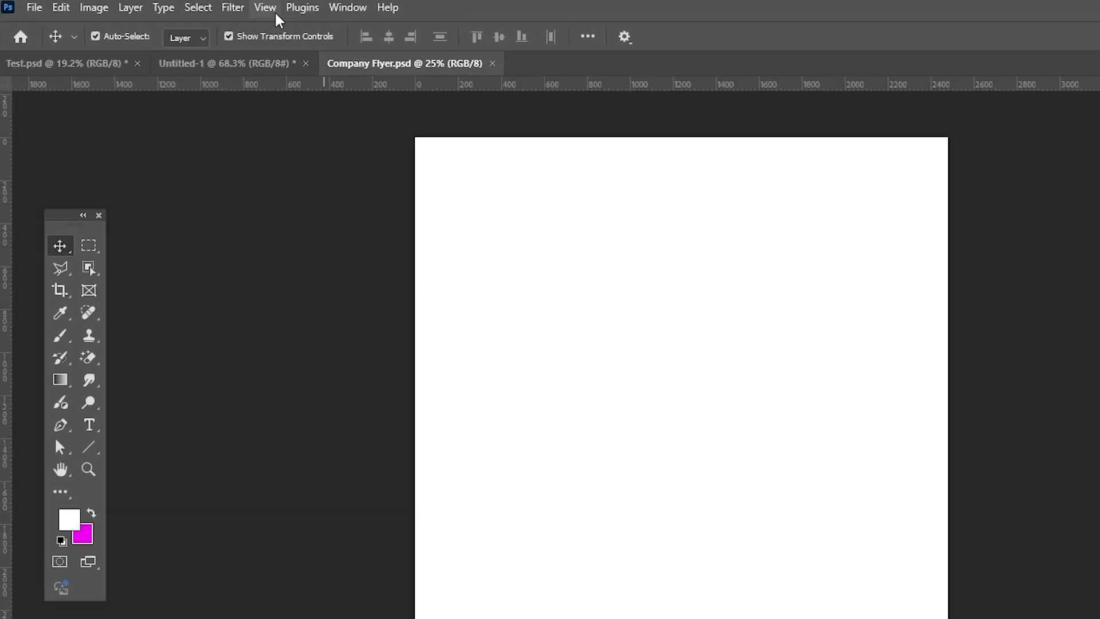
Add a new guide layout with 70 px margins on all four sides of the canvas.
{"action": "left_click", "coordinate": [179, 7]}
{"action": "mouse_move", "coordinate": [317, 461]}
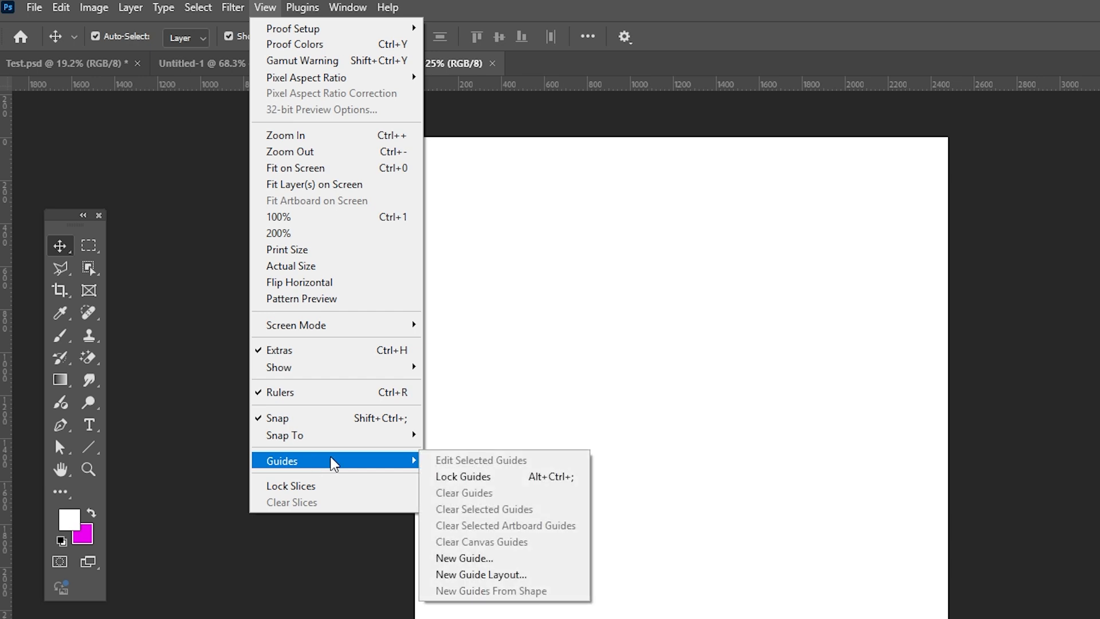
{"action": "left_click", "coordinate": [490, 575]}
{"action": "left_click", "coordinate": [658, 494]}
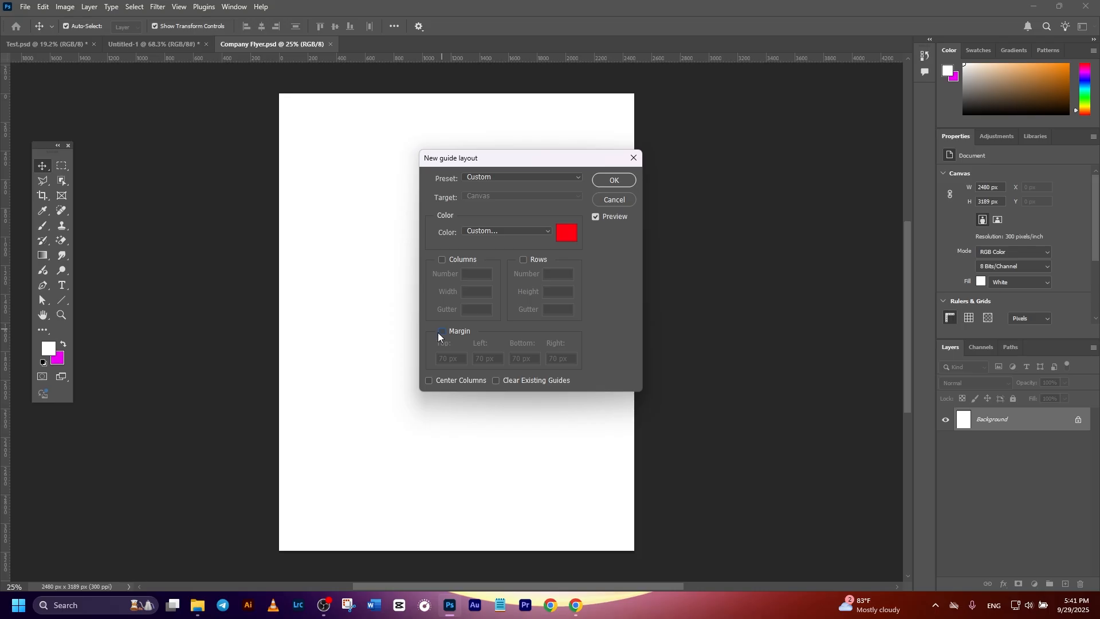
{"action": "left_click", "coordinate": [442, 333]}
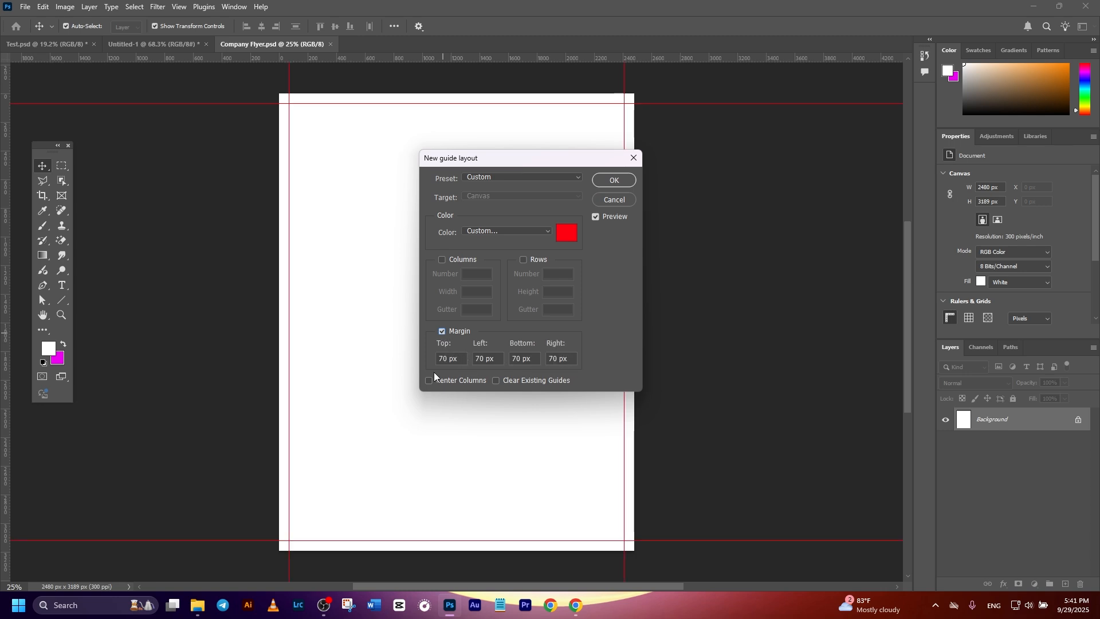
{"action": "left_click", "coordinate": [610, 180]}
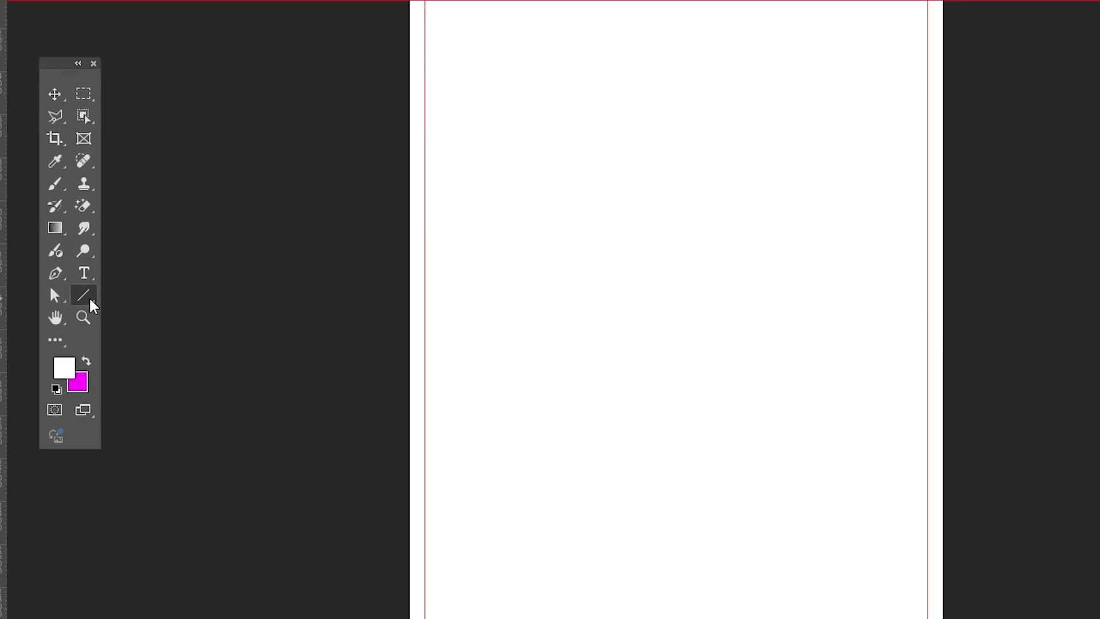
Draw a blue rectangle without stroke, about 1572 by 972 px, in the upper left part of the page.
{"action": "right_click", "coordinate": [93, 307]}
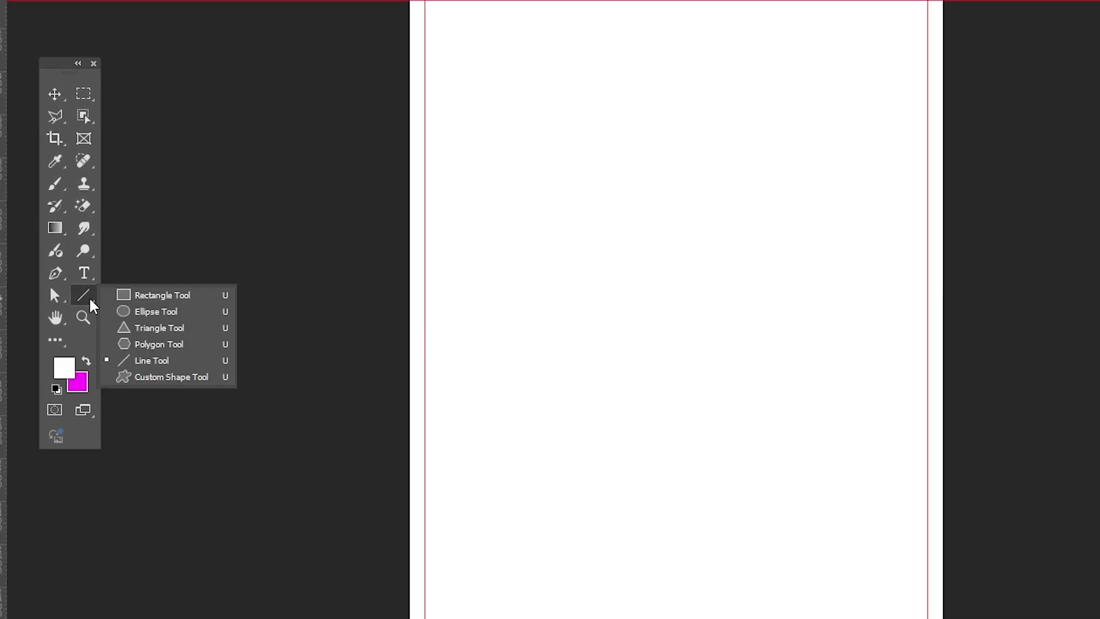
{"action": "left_click", "coordinate": [148, 297]}
{"action": "left_click", "coordinate": [167, 26]}
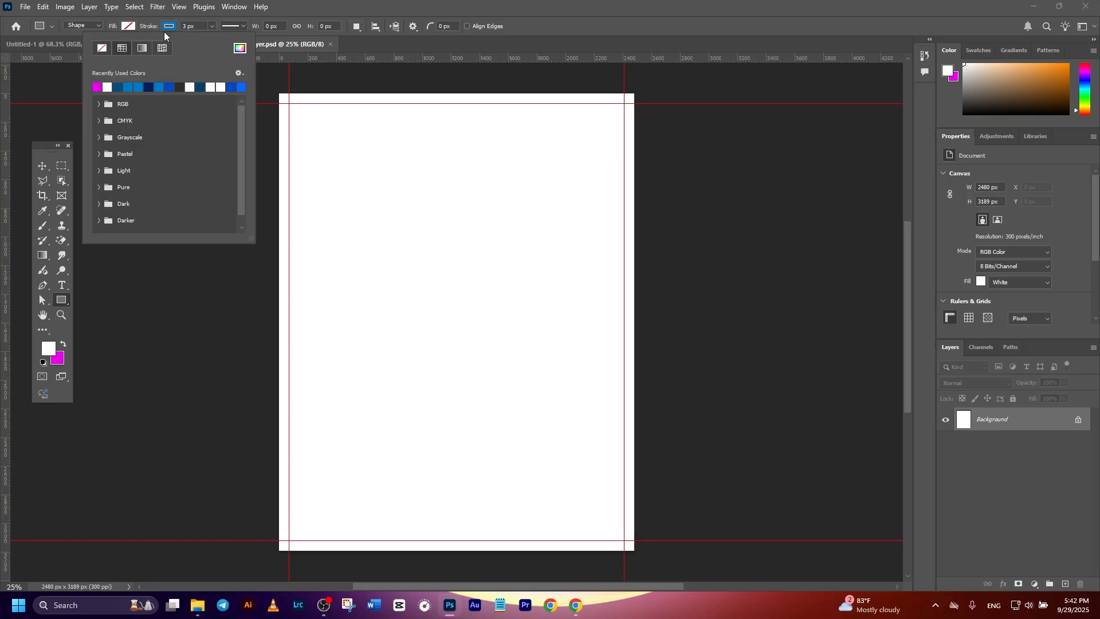
{"action": "left_click", "coordinate": [103, 48]}
{"action": "left_click", "coordinate": [127, 27]}
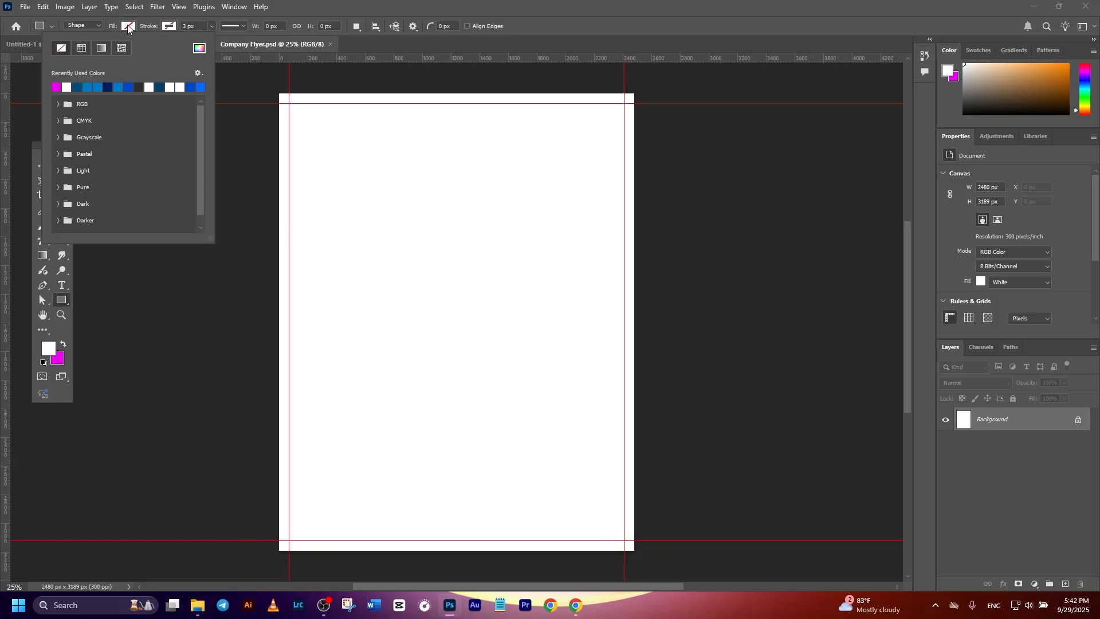
{"action": "left_click", "coordinate": [87, 87]}
{"action": "left_click_drag", "start_coordinate": [280, 163], "coordinate": [505, 302]}
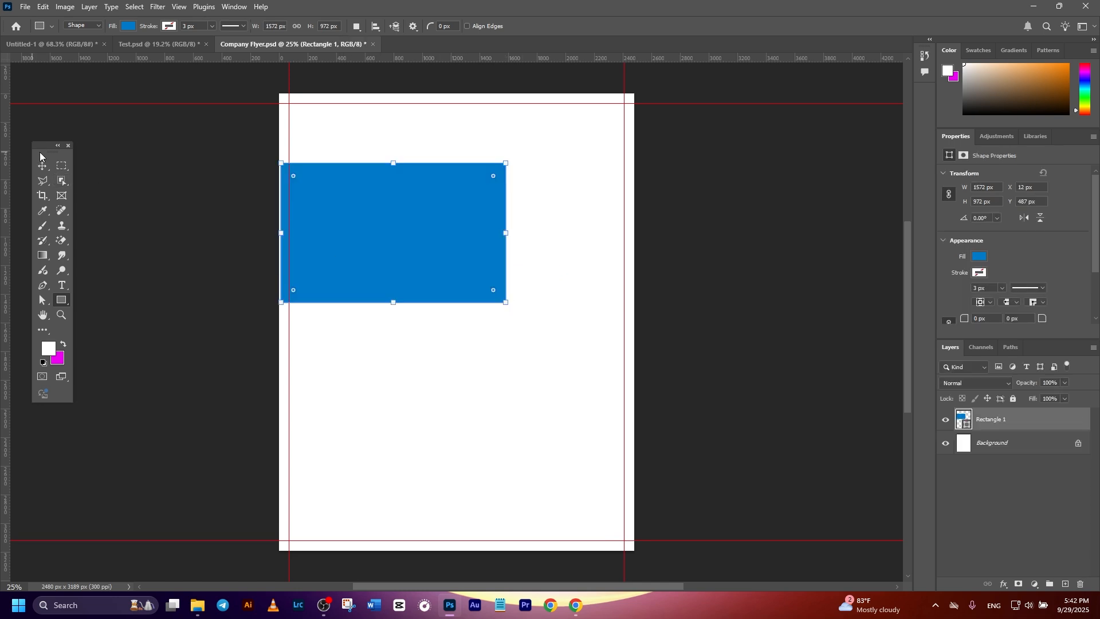
Move the blue rectangle flush with the page's left edge, at about X 0 px and Y 455 px.
{"action": "left_click", "coordinate": [42, 166]}
{"action": "left_click_drag", "start_coordinate": [332, 228], "coordinate": [333, 220]}
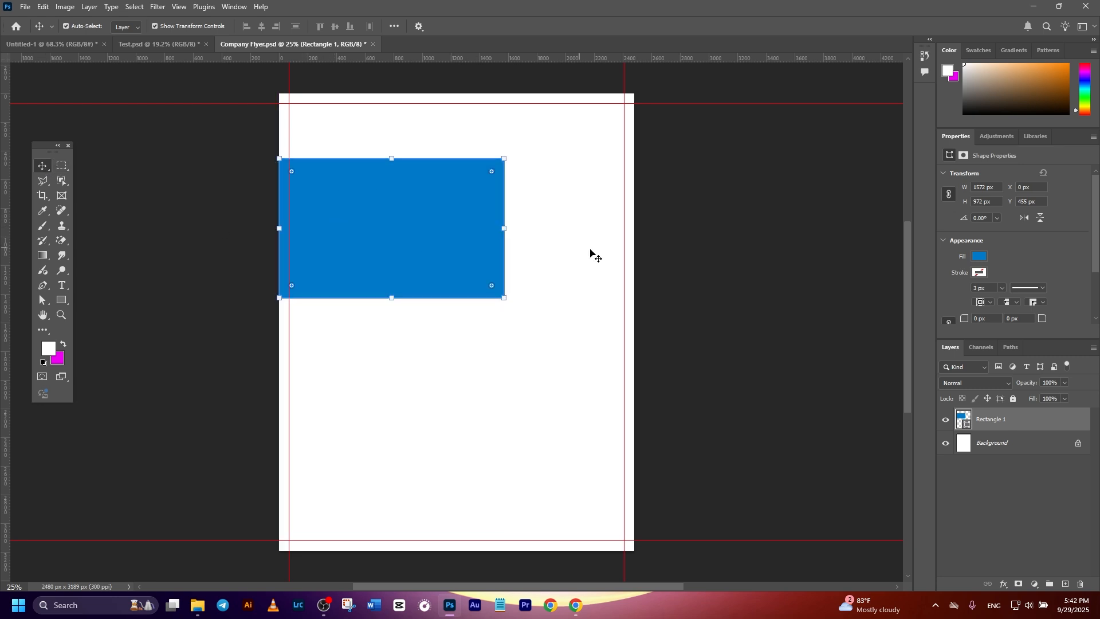
{"action": "left_click", "coordinate": [483, 235]}
Slant the blue rectangle's right side by moving its upper-right anchor point inward with the Direct Selection Tool.
{"action": "left_click", "coordinate": [43, 300]}
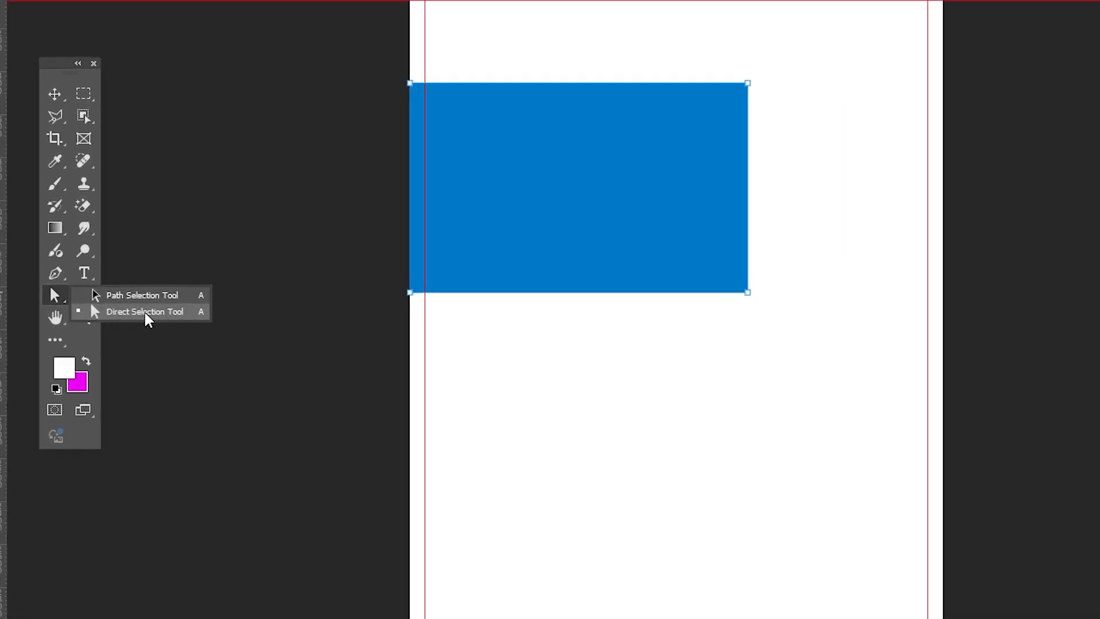
{"action": "left_click", "coordinate": [144, 313]}
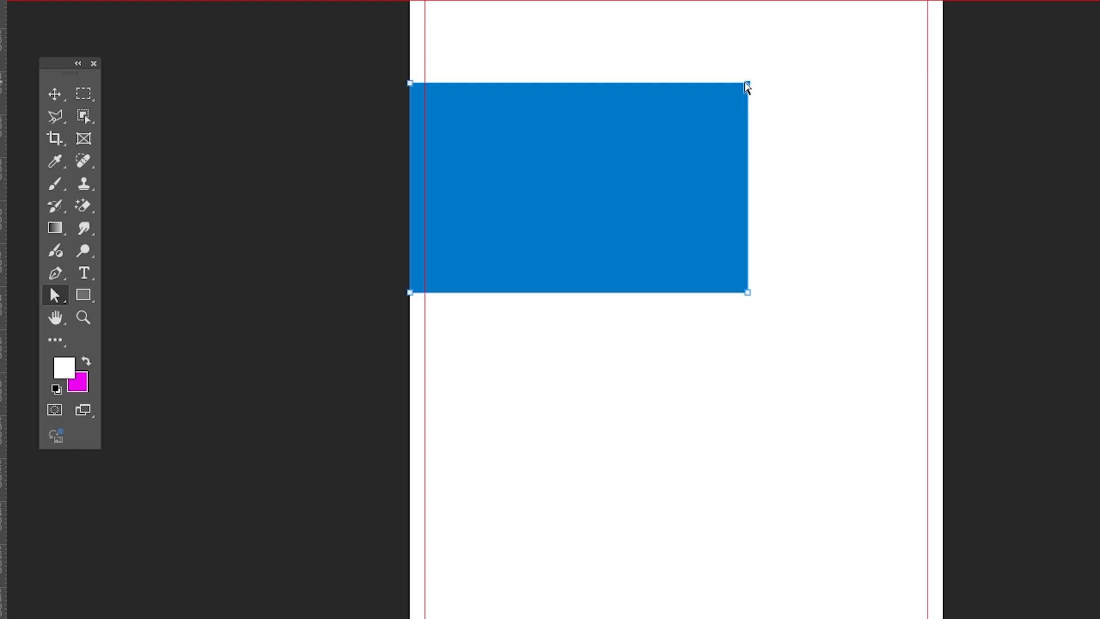
{"action": "left_click_drag", "start_coordinate": [750, 86], "coordinate": [686, 87]}
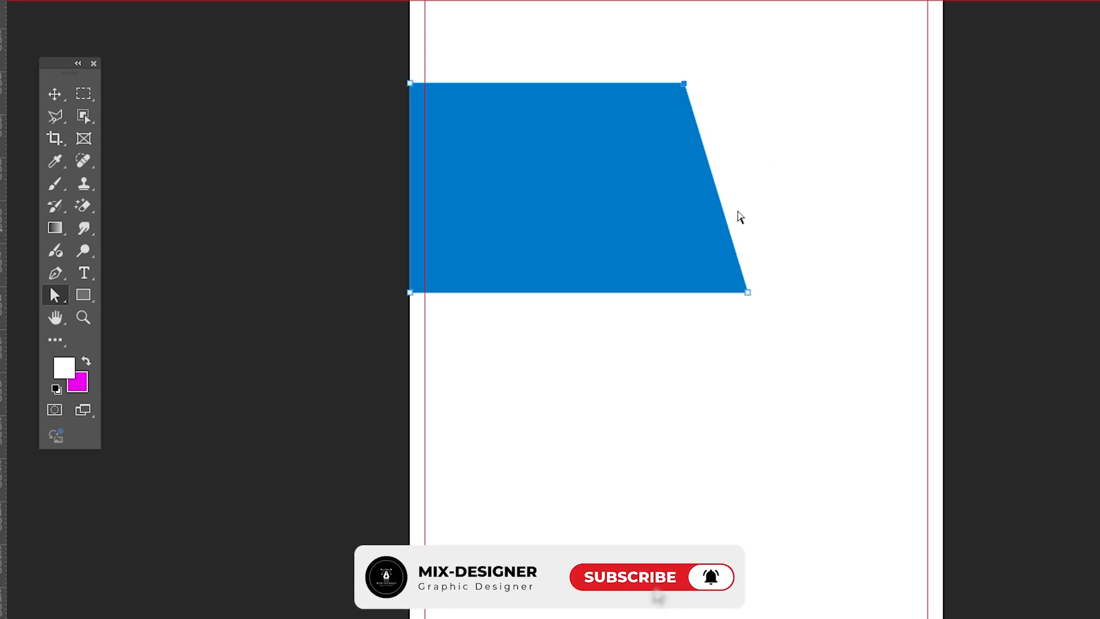
{"action": "left_click_drag", "start_coordinate": [686, 84], "coordinate": [699, 86]}
{"action": "left_click", "coordinate": [54, 95]}
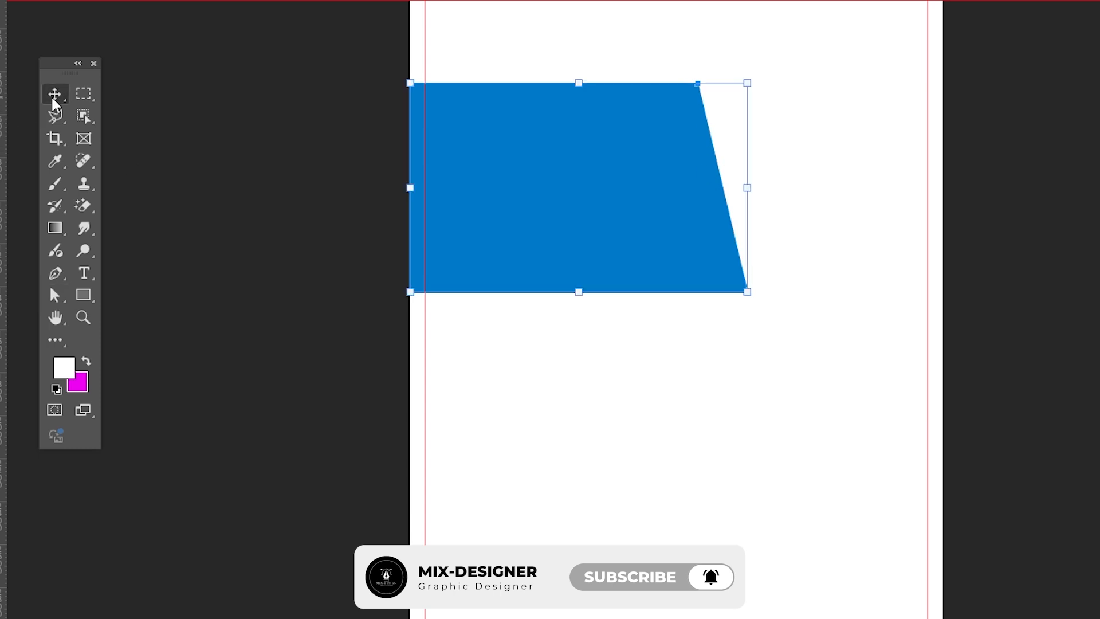
Duplicate the slanted blue shape's layer and deselect it.
{"action": "left_click", "coordinate": [277, 179]}
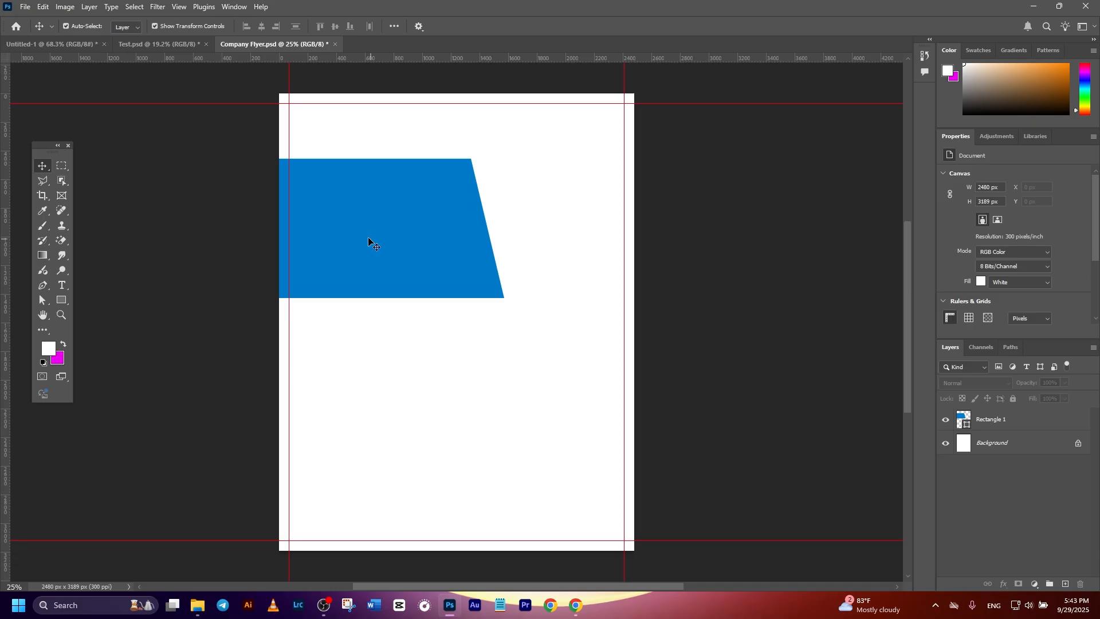
{"action": "left_click", "coordinate": [542, 200]}
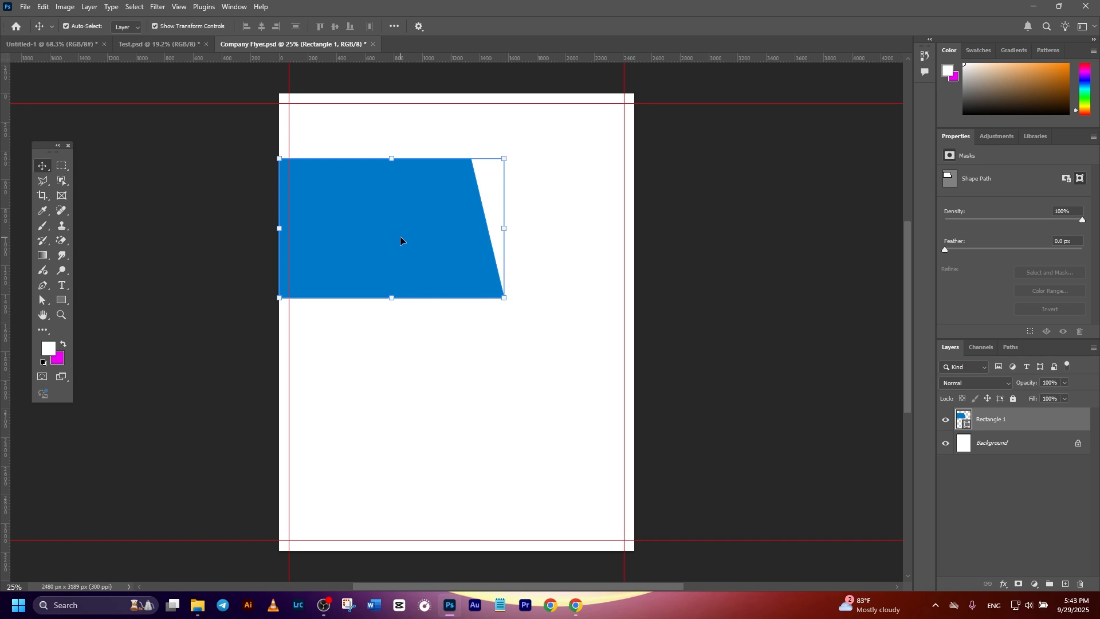
{"action": "key", "text": "ctrl+j"}
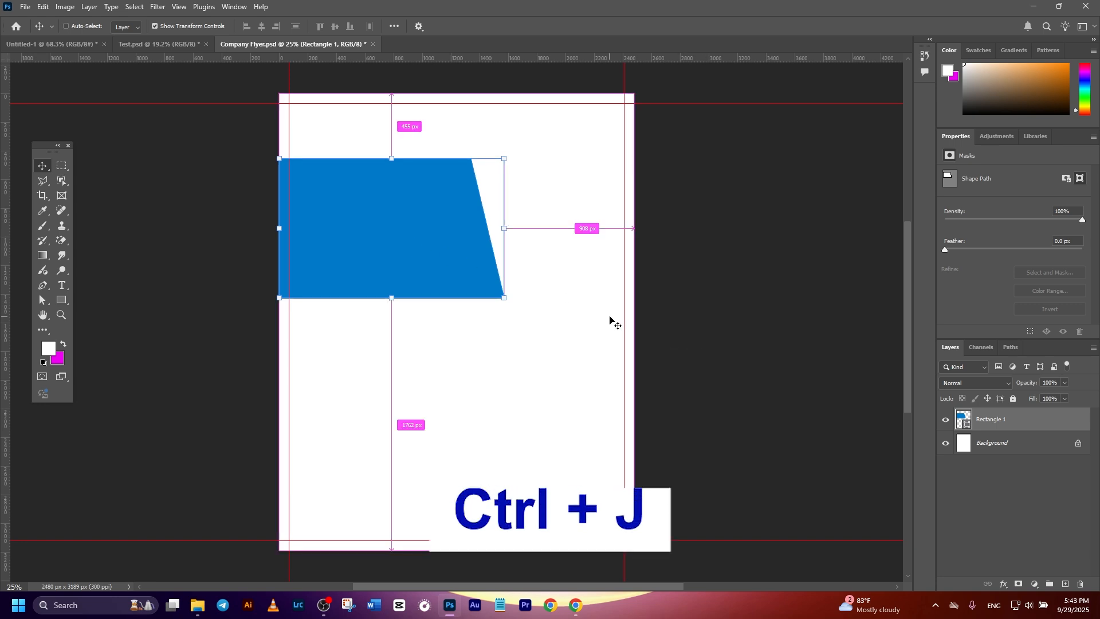
{"action": "left_click", "coordinate": [828, 314]}
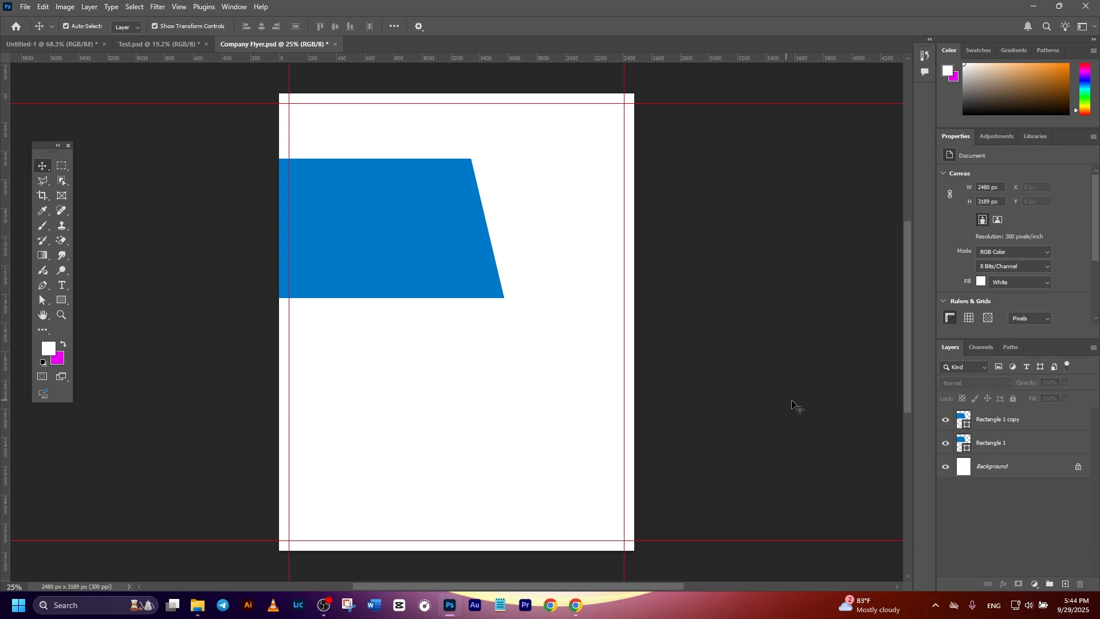
Change the fill of the original slanted shape on the lower layer to the darker blue 006aad.
{"action": "left_click", "coordinate": [955, 437]}
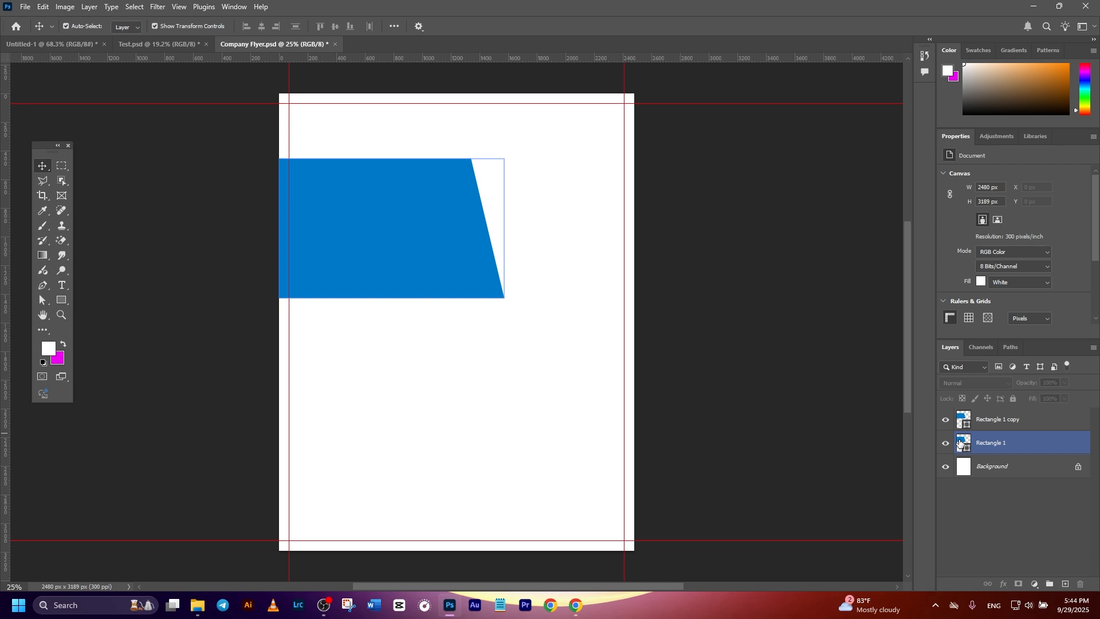
{"action": "double_click", "coordinate": [961, 443]}
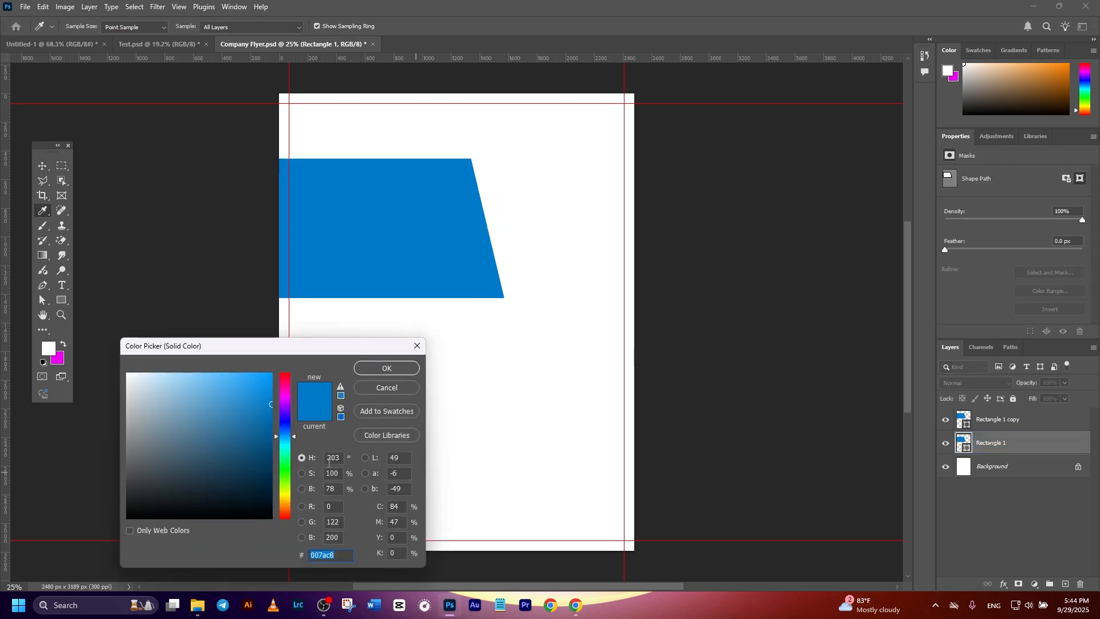
{"action": "left_click", "coordinate": [271, 420]}
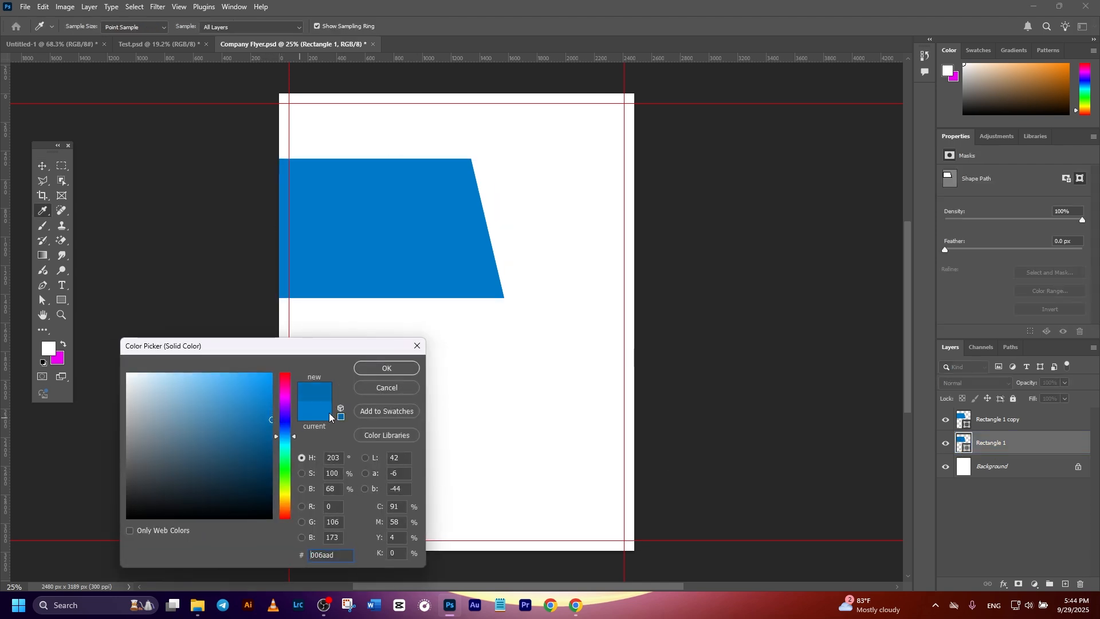
{"action": "left_click", "coordinate": [372, 369]}
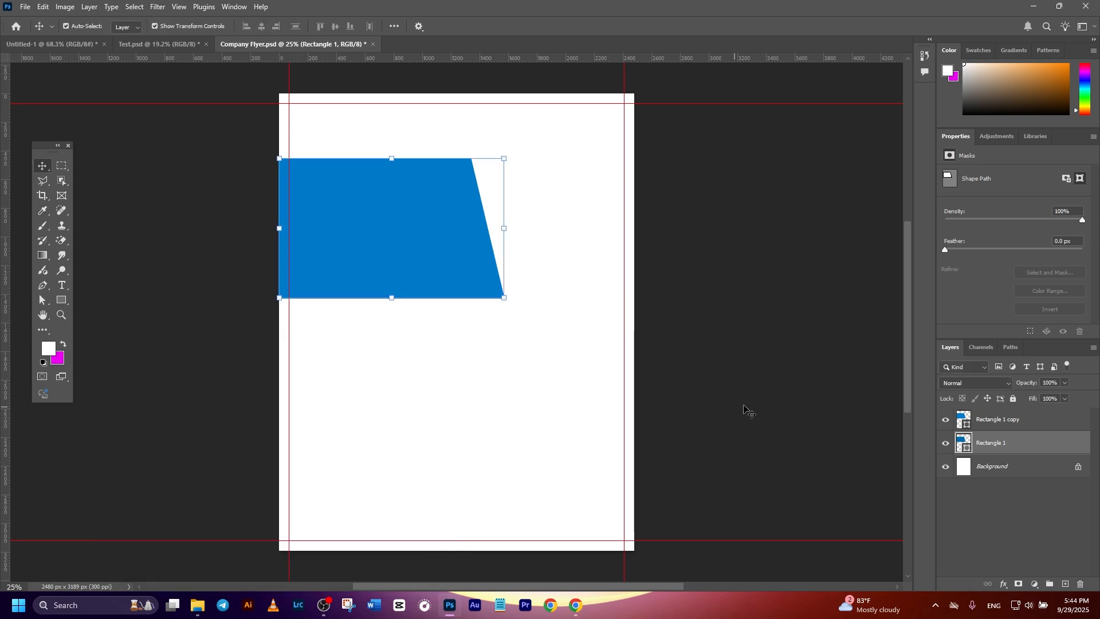
{"action": "left_click", "coordinate": [788, 414]}
Nudge the upper copy of the slanted shape slightly left to expose a dark strip along its slanted edge.
{"action": "left_click", "coordinate": [471, 269]}
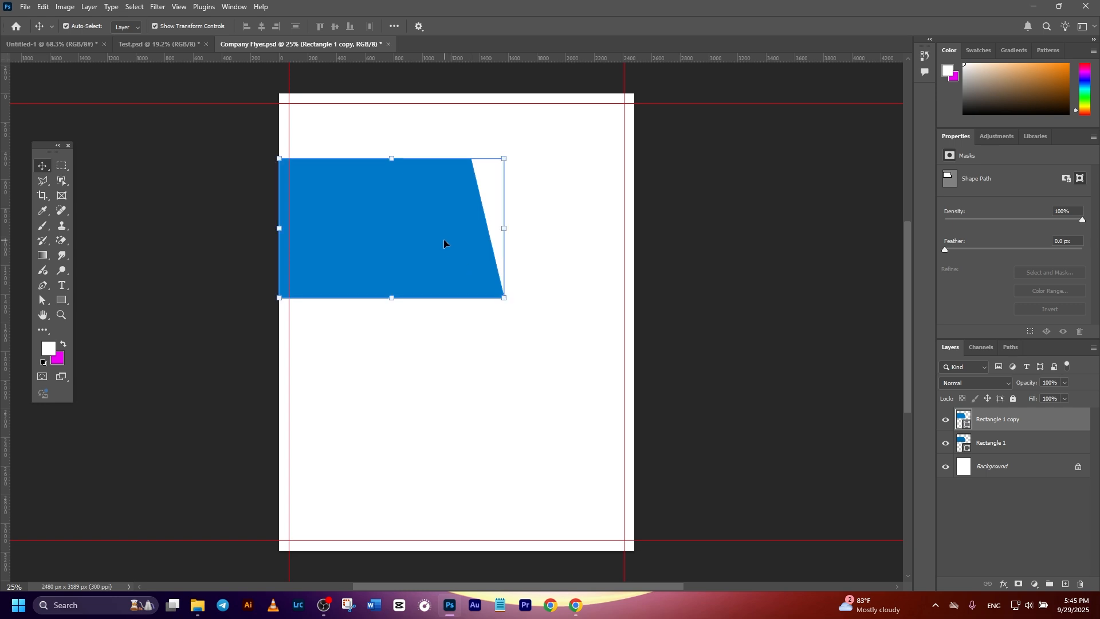
{"action": "key", "text": "shift+Left"}
{"action": "key", "text": "shift+Left"}
{"action": "key", "text": "shift+Left"}
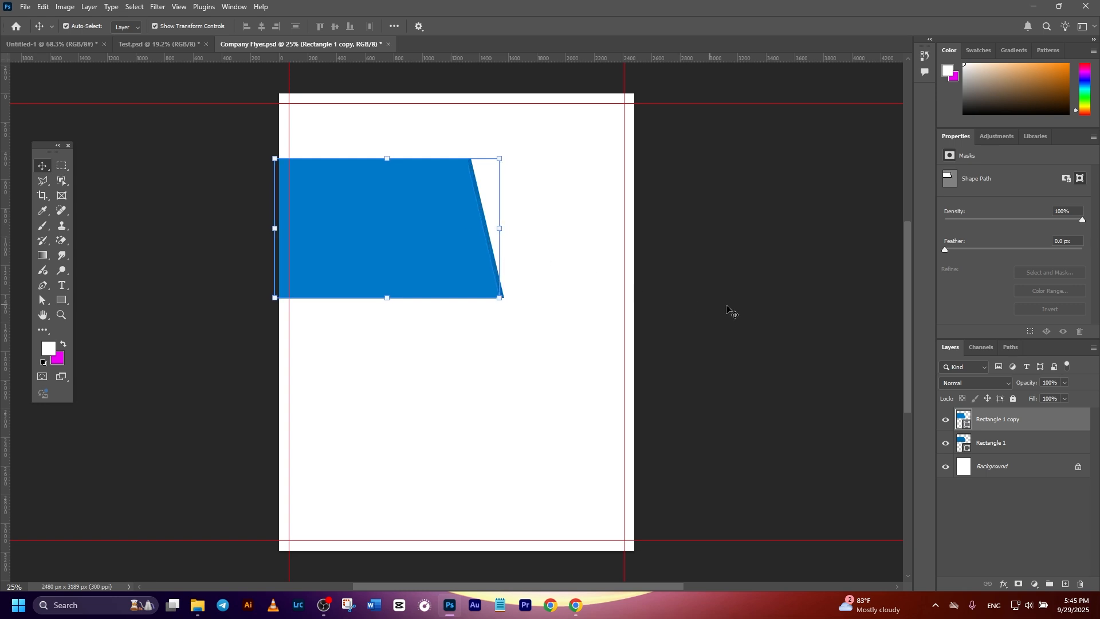
{"action": "left_click", "coordinate": [697, 307]}
{"action": "left_click", "coordinate": [424, 245]}
{"action": "left_click", "coordinate": [710, 300]}
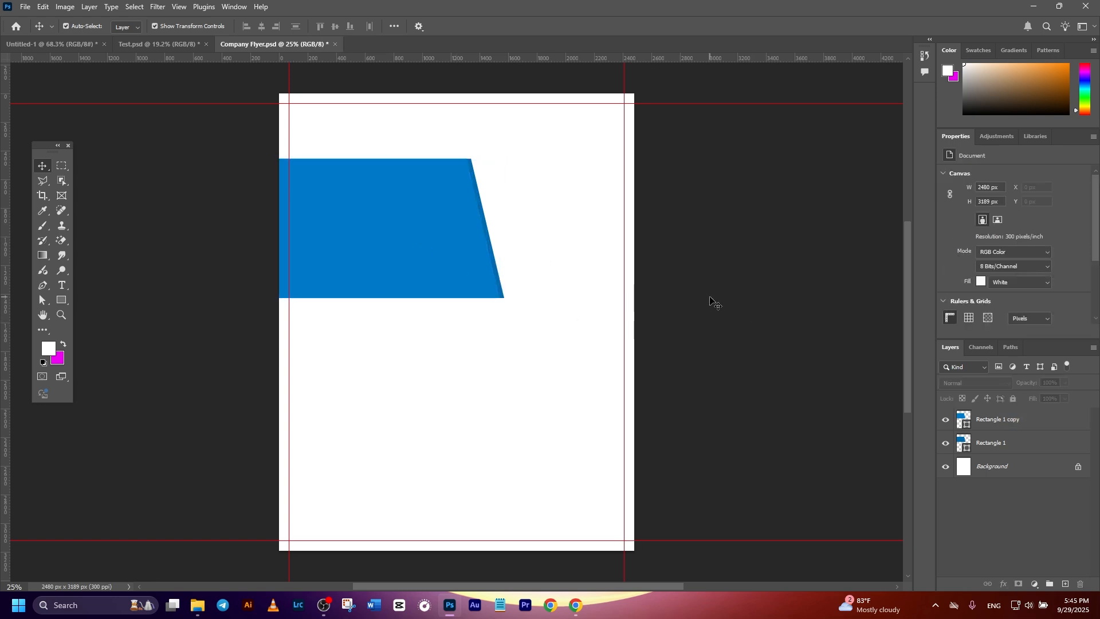
Set the opacity of the darker slanted shape's layer to 80%.
{"action": "left_click", "coordinate": [1021, 440]}
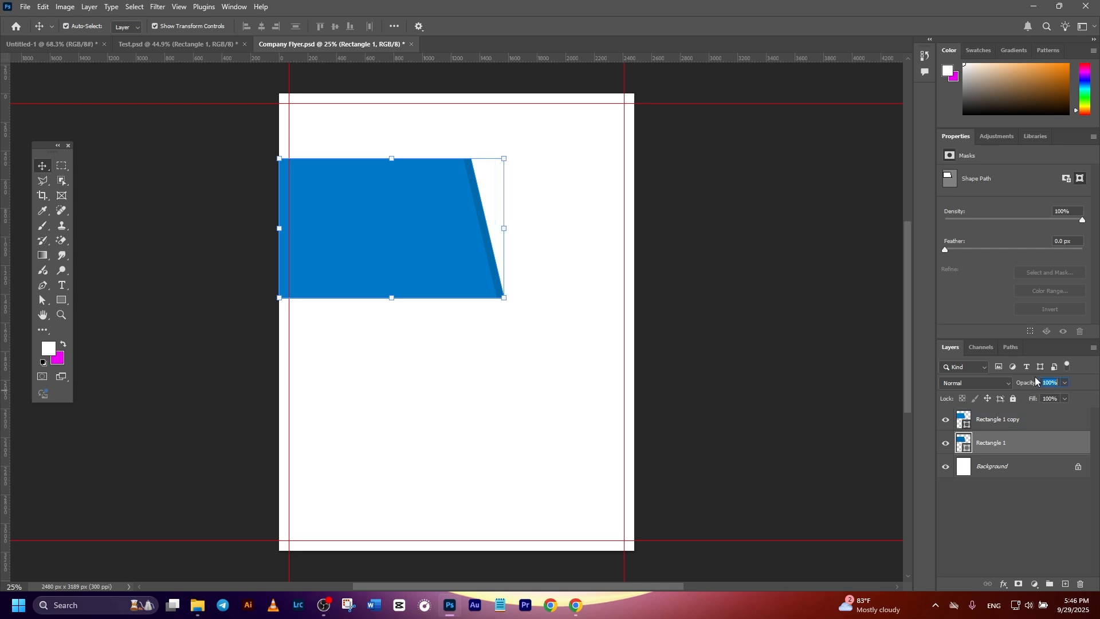
{"action": "type", "text": "80"}
{"action": "left_click", "coordinate": [741, 264]}
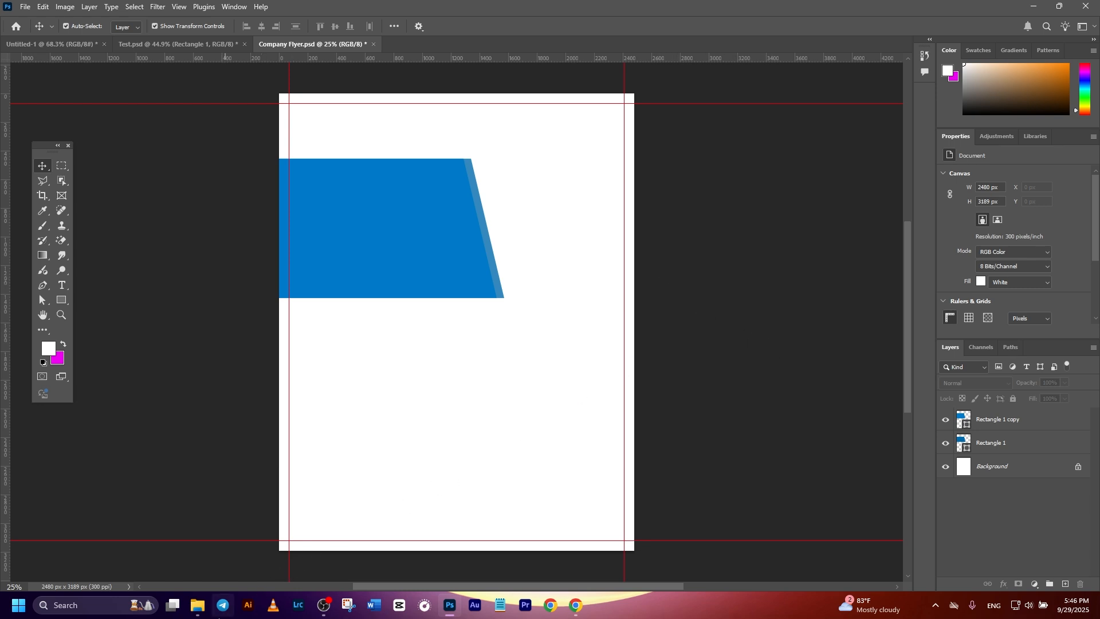
Place the photo open-plan-office-wrapped-up-work.jpg in the flyer and move its layer beneath both slanted blue shapes.
{"action": "left_click", "coordinate": [197, 605]}
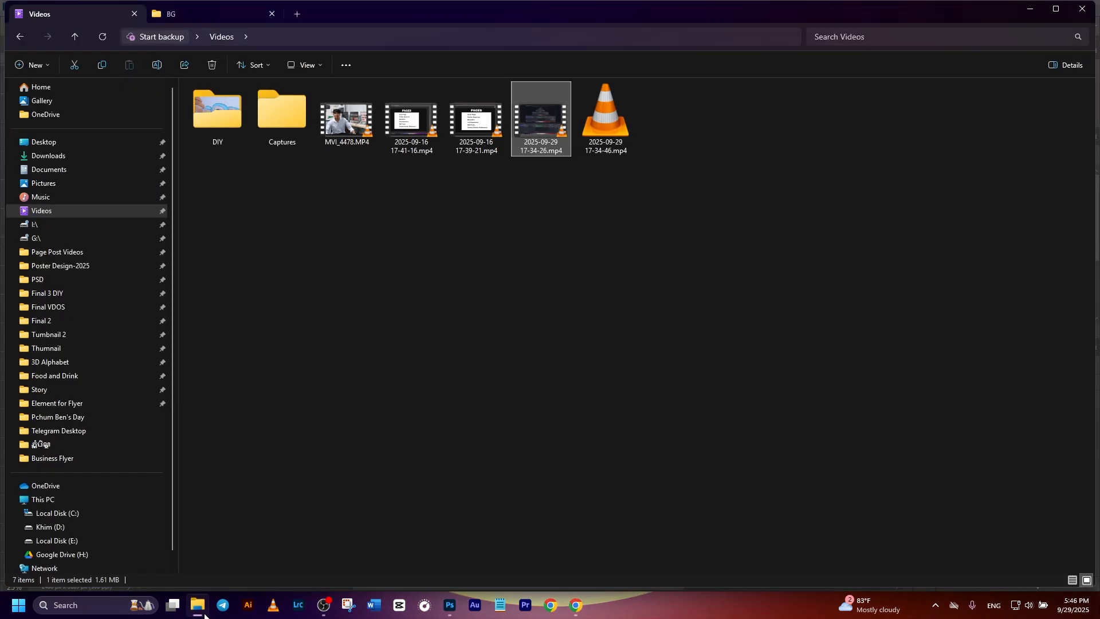
{"action": "left_click", "coordinate": [173, 15]}
{"action": "left_click_drag", "start_coordinate": [593, 415], "coordinate": [457, 284]}
{"action": "left_click_drag", "start_coordinate": [526, 244], "coordinate": [537, 212]}
{"action": "left_click", "coordinate": [568, 26]}
{"action": "left_click_drag", "start_coordinate": [1020, 420], "coordinate": [1022, 471]}
{"action": "left_click_drag", "start_coordinate": [1023, 471], "coordinate": [1023, 475]}
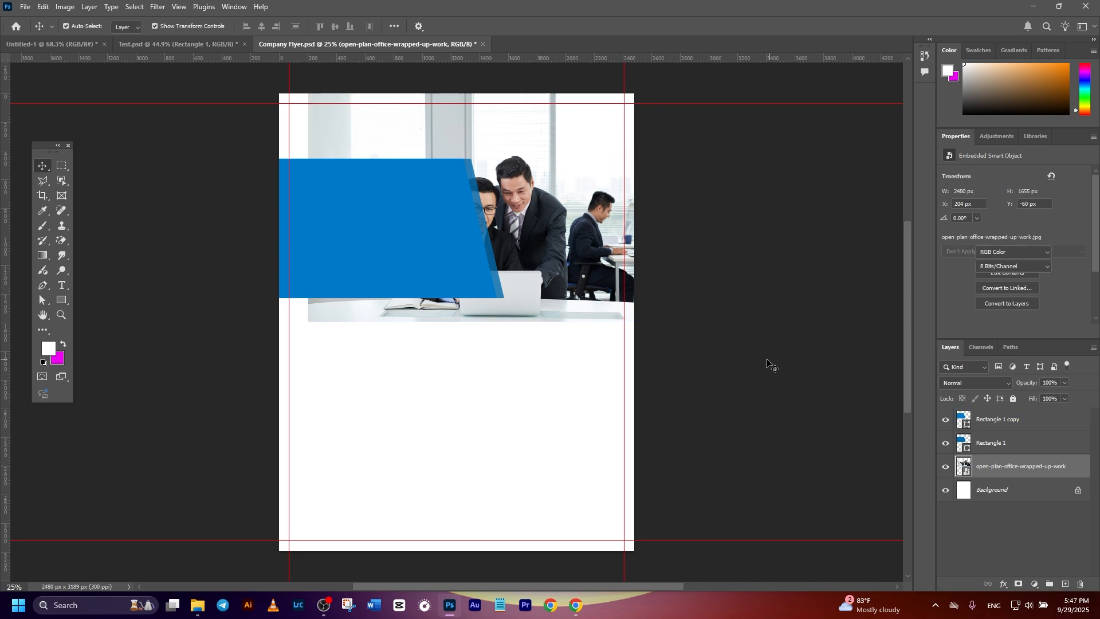
Scale the office photo to about 2153 by 1437 px and position it at about X 659 px, Y -10 px.
{"action": "left_click_drag", "start_coordinate": [308, 322], "coordinate": [403, 282]}
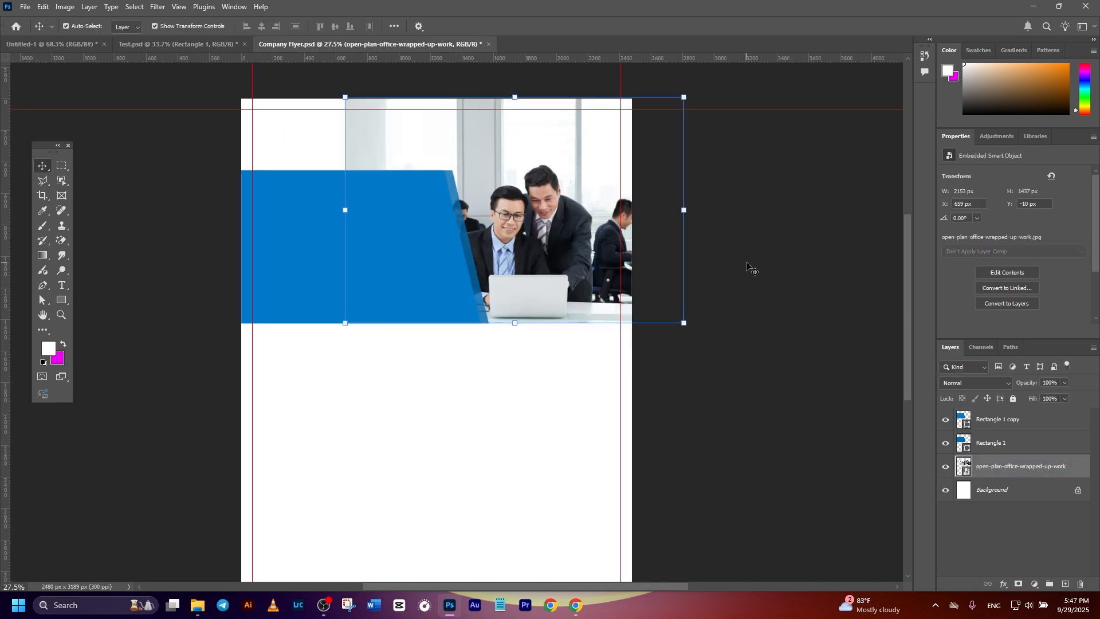
{"action": "left_click", "coordinate": [748, 267]}
{"action": "left_click", "coordinate": [589, 263]}
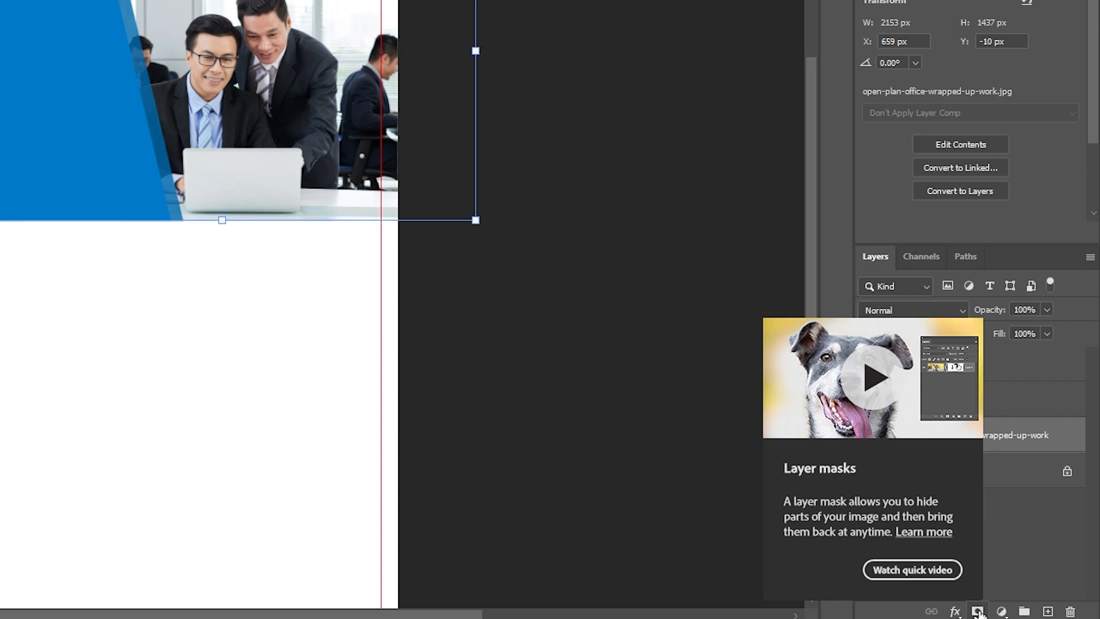
Add a layer mask to the office photo and set up the Brush Tool with the Soft Round brush and black foreground.
{"action": "left_click", "coordinate": [978, 612]}
{"action": "right_click", "coordinate": [41, 229]}
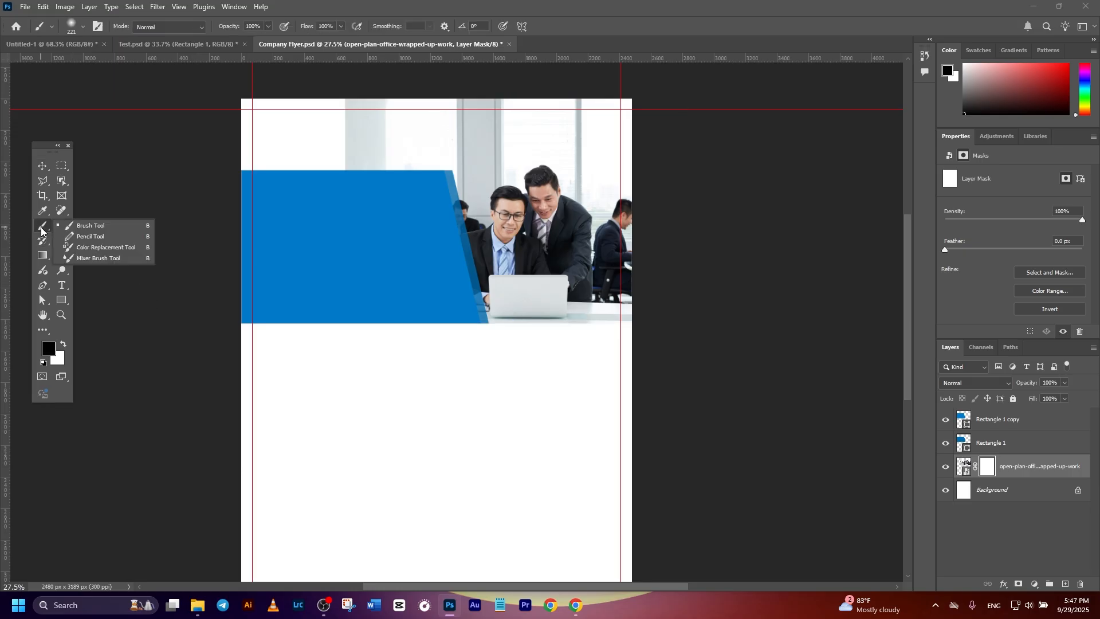
{"action": "left_click", "coordinate": [90, 226]}
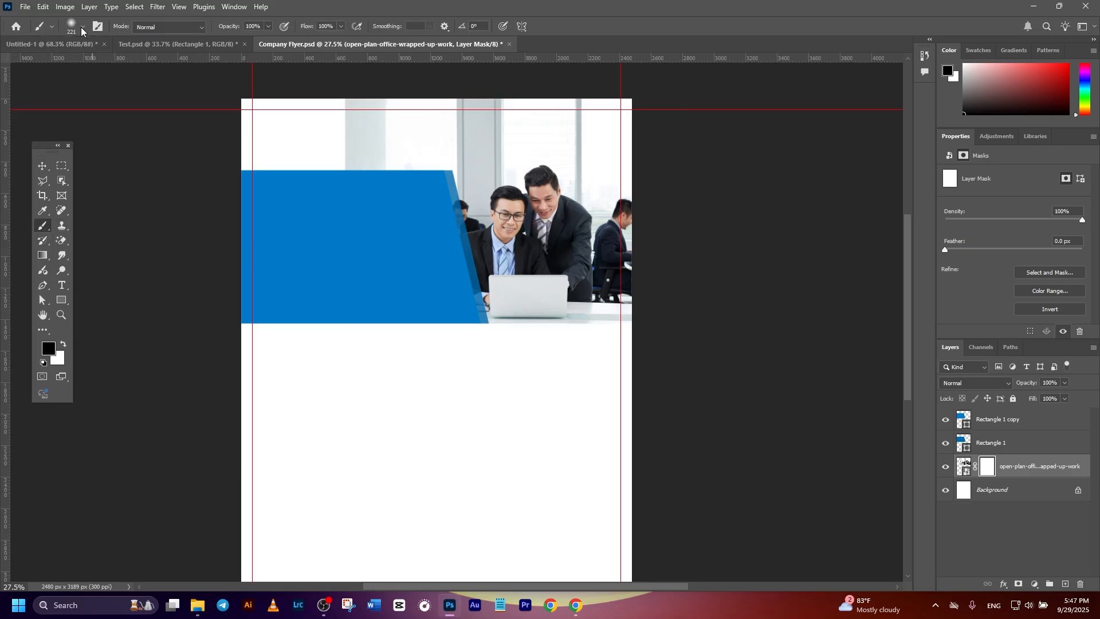
{"action": "left_click", "coordinate": [81, 27]}
{"action": "left_click", "coordinate": [72, 178]}
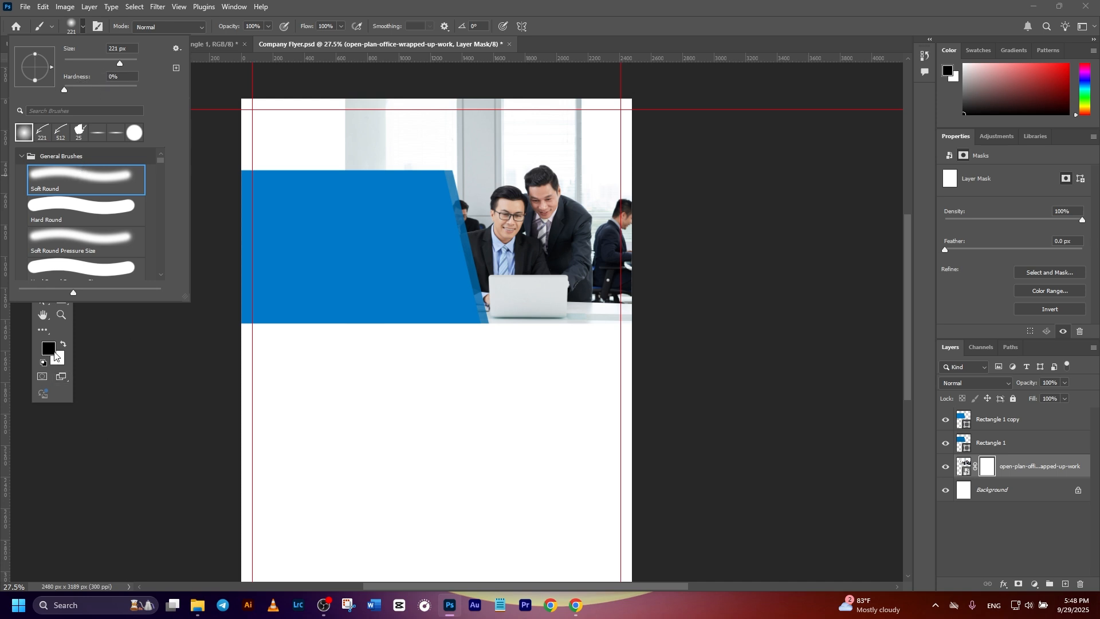
{"action": "left_click", "coordinate": [55, 353]}
{"action": "key", "text": "Escape"}
{"action": "left_click", "coordinate": [43, 348]}
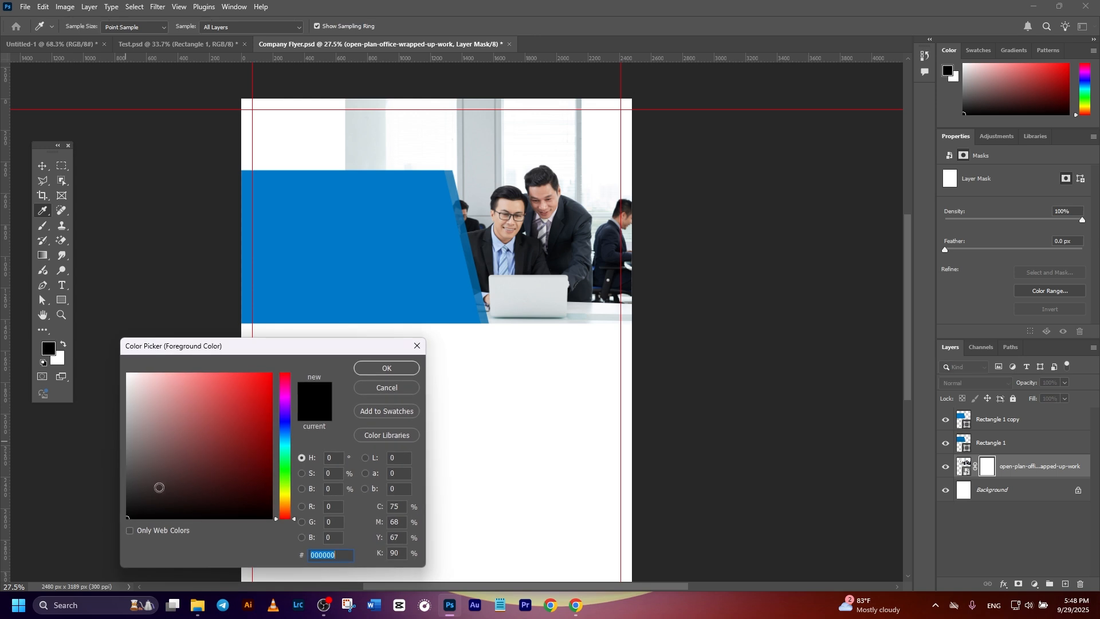
{"action": "left_click", "coordinate": [375, 370]}
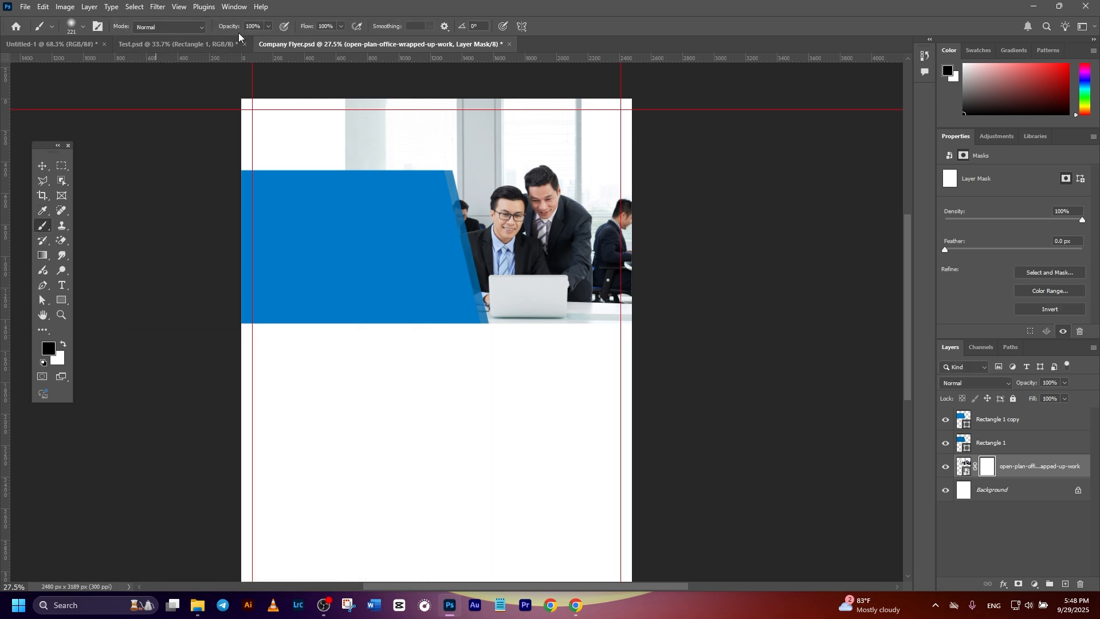
Fade the office photo's upper-left area by painting on its mask, starting at 80% brush opacity and adjusting the opacity between strokes.
{"action": "left_click", "coordinate": [262, 25]}
{"action": "scroll", "coordinate": [335, 141], "scroll_direction": "up", "scroll_amount": 2}
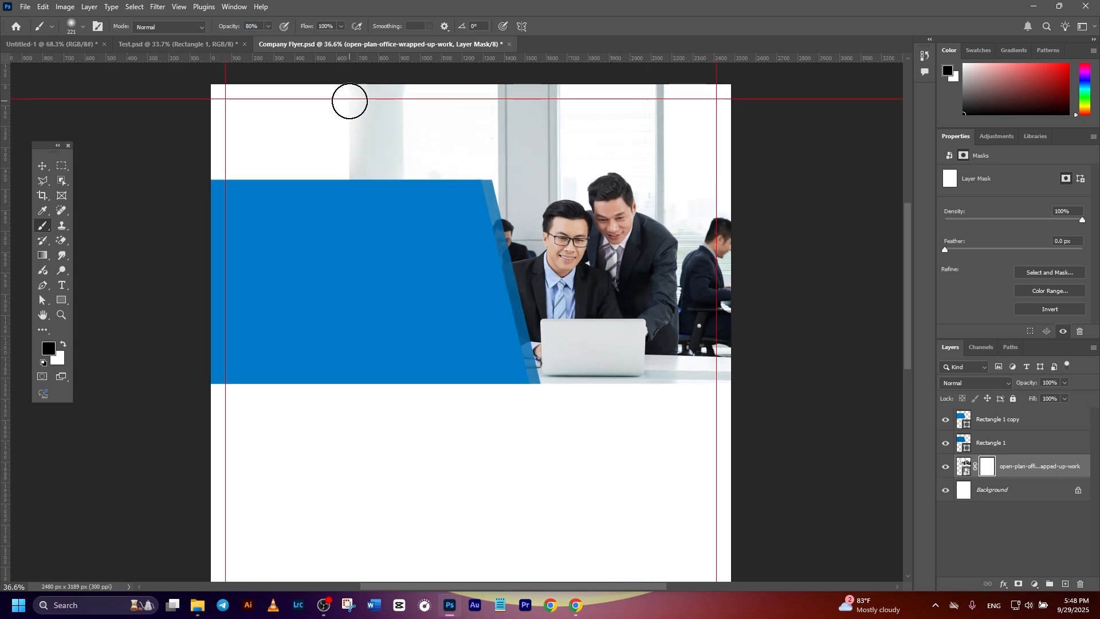
{"action": "mouse_move", "coordinate": [334, 101]}
{"action": "left_mouse_down"}
{"action": "mouse_move", "coordinate": [427, 88]}
{"action": "mouse_move", "coordinate": [428, 74]}
{"action": "mouse_move", "coordinate": [529, 78]}
{"action": "mouse_move", "coordinate": [402, 79]}
{"action": "mouse_move", "coordinate": [293, 166]}
{"action": "mouse_move", "coordinate": [333, 174]}
{"action": "mouse_move", "coordinate": [420, 145]}
{"action": "left_mouse_up"}
{"action": "left_click_drag", "start_coordinate": [284, 143], "coordinate": [358, 136], "text": "alt"}
{"action": "left_click", "coordinate": [267, 26]}
{"action": "left_click_drag", "start_coordinate": [249, 42], "coordinate": [246, 42]}
{"action": "scroll", "coordinate": [401, 212], "scroll_direction": "down", "scroll_amount": 2}
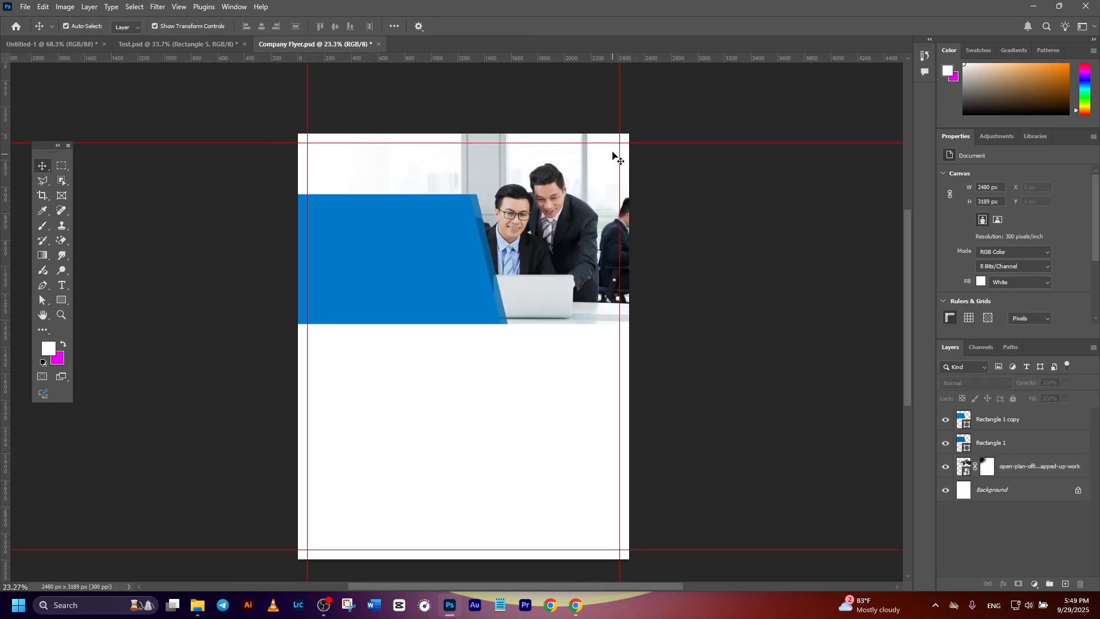
Draw a white rectangle without stroke, about 3124 by 475 px, across the top of the page and deselect it.
{"action": "left_click", "coordinate": [60, 300]}
{"action": "right_click", "coordinate": [60, 300]}
{"action": "left_click", "coordinate": [111, 300]}
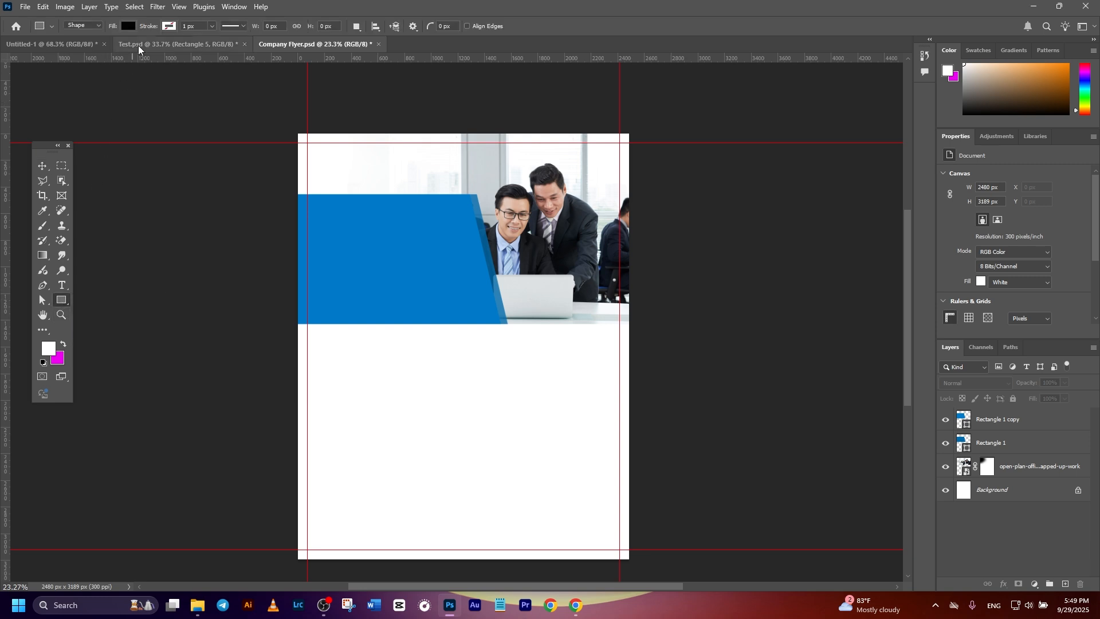
{"action": "left_click", "coordinate": [129, 26]}
{"action": "left_click", "coordinate": [97, 87]}
{"action": "left_click", "coordinate": [282, 115]}
{"action": "left_click_drag", "start_coordinate": [281, 116], "coordinate": [697, 179]}
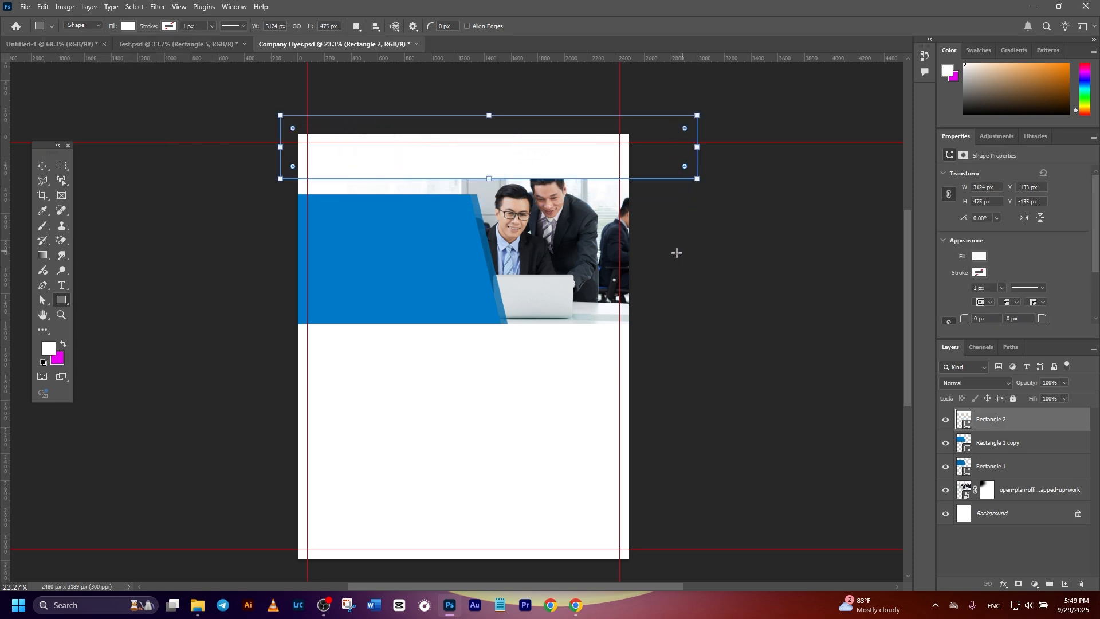
{"action": "left_click", "coordinate": [42, 166]}
{"action": "scroll", "coordinate": [521, 275], "scroll_direction": "up", "scroll_amount": 2}
{"action": "left_click", "coordinate": [773, 240]}
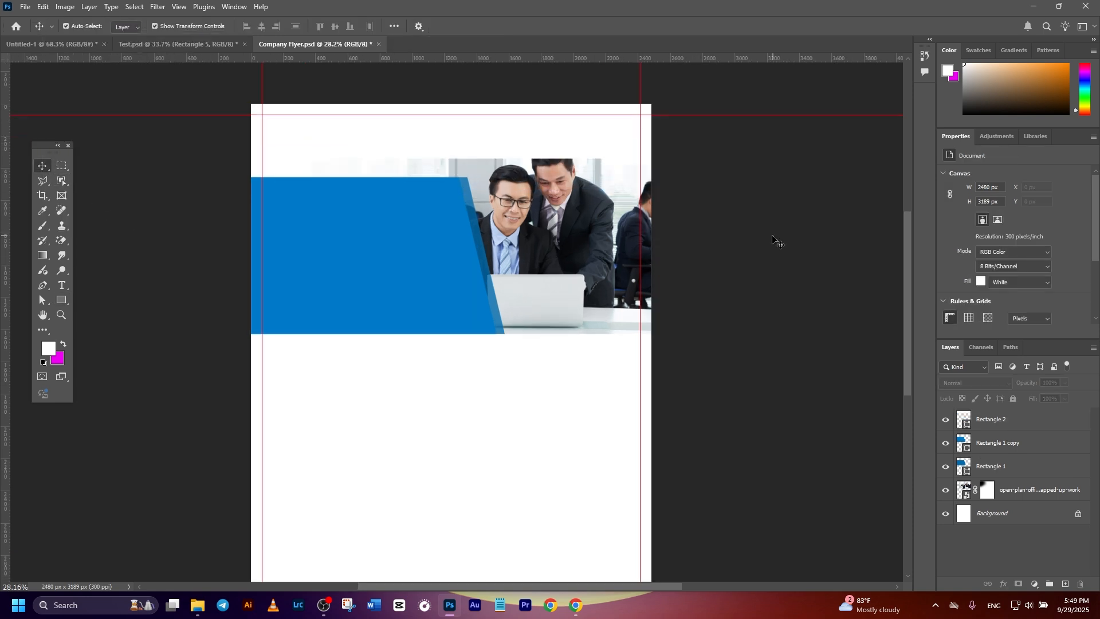
Add a layer mask to the white top rectangle and fade it vertically with a linear Classic gradient at 90% opacity.
{"action": "left_click", "coordinate": [524, 150]}
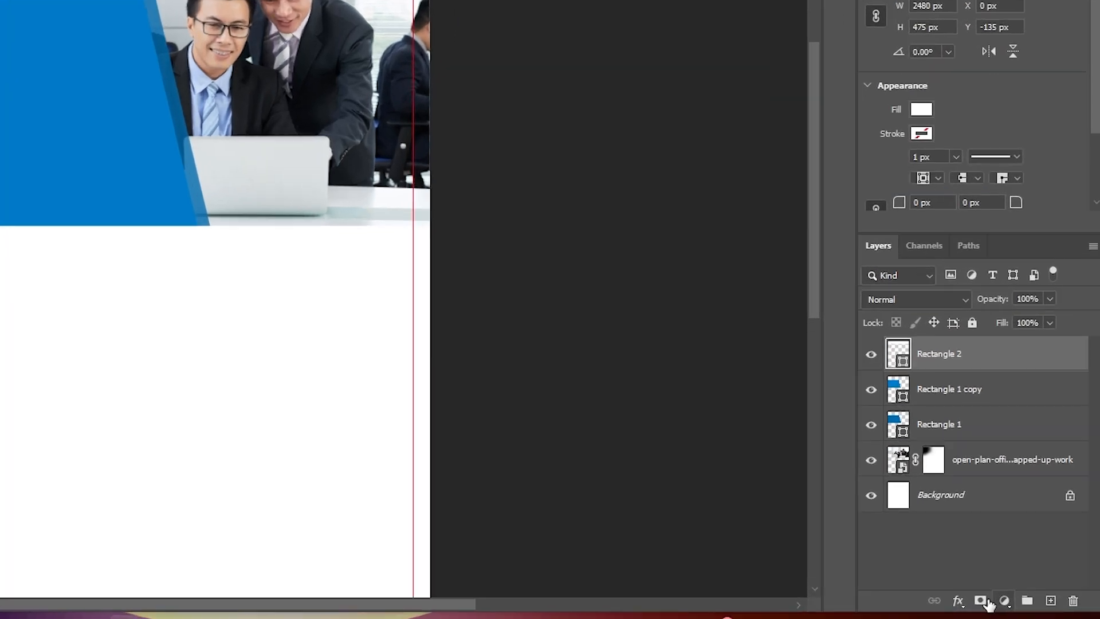
{"action": "left_click", "coordinate": [1018, 584]}
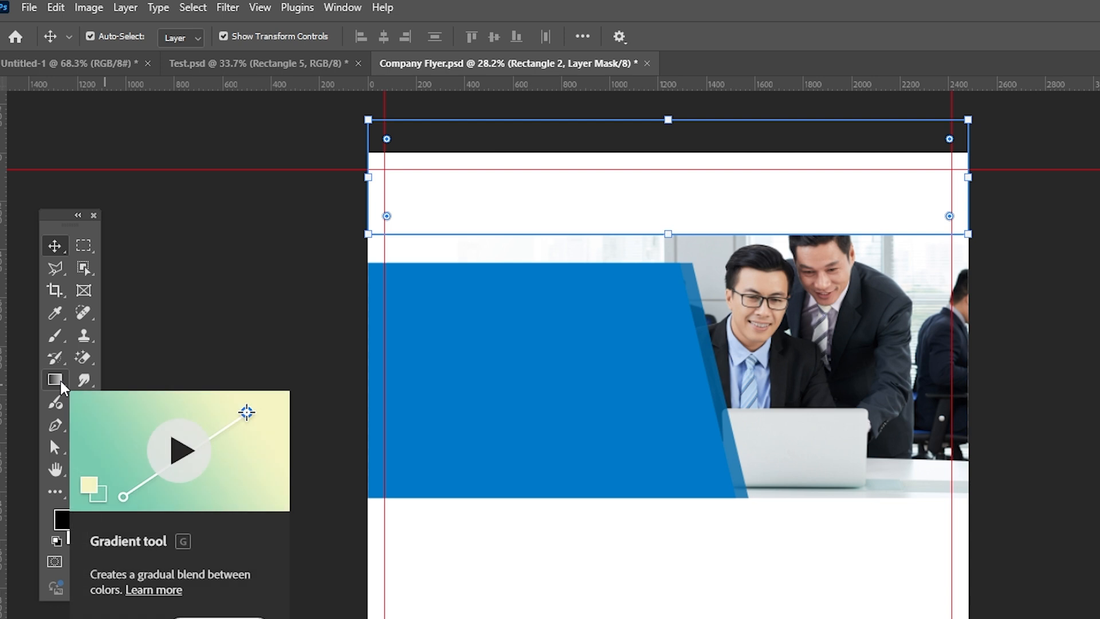
{"action": "left_click", "coordinate": [42, 255]}
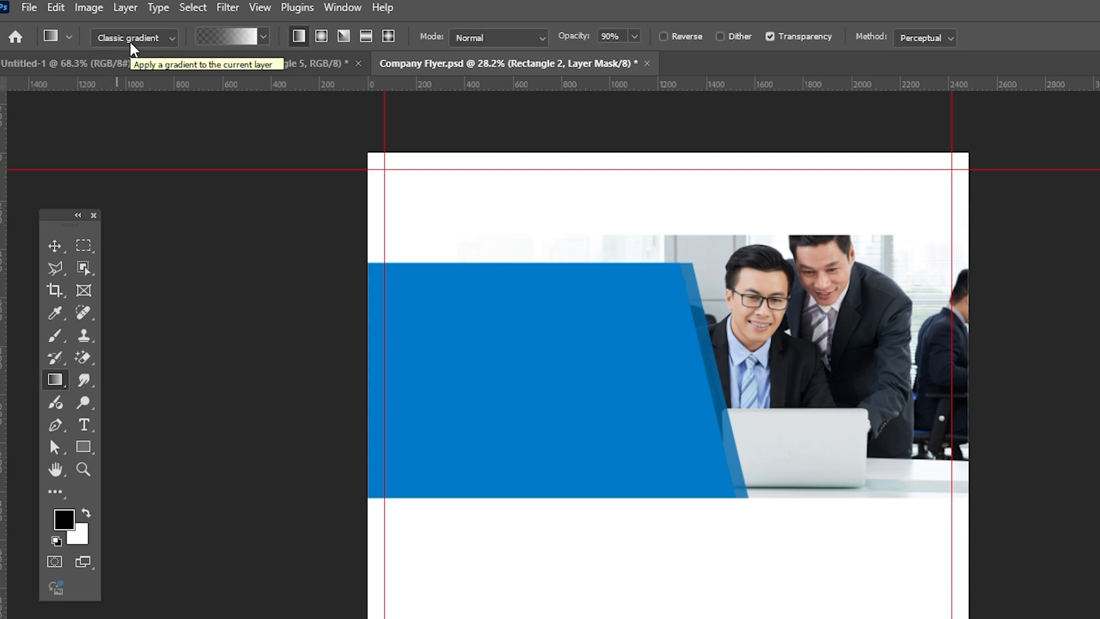
{"action": "left_click", "coordinate": [264, 37]}
{"action": "left_click", "coordinate": [138, 70]}
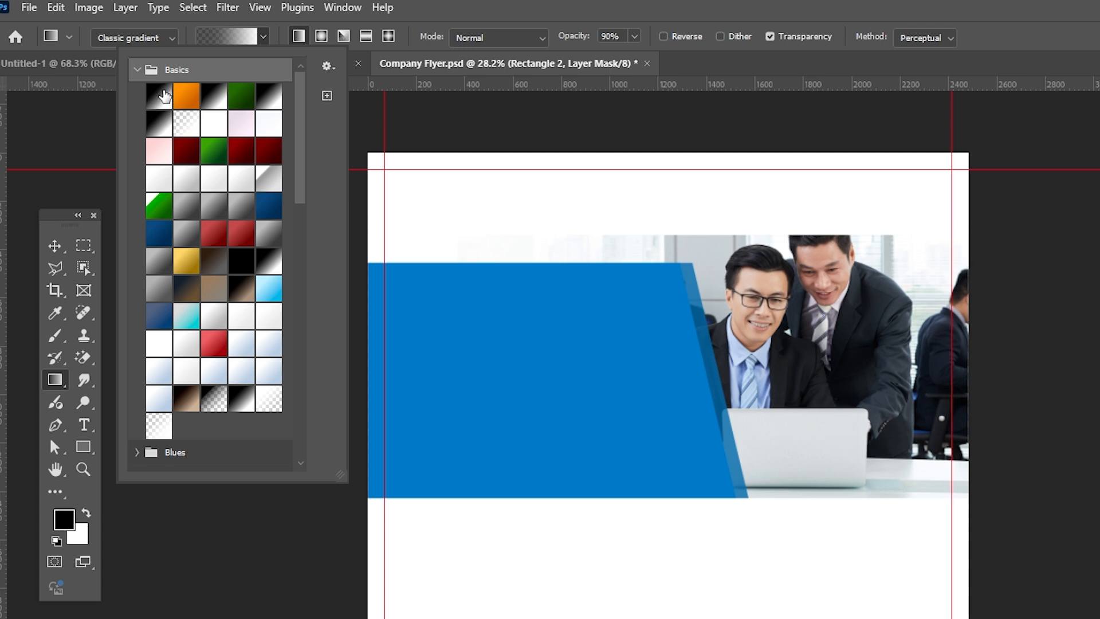
{"action": "left_click", "coordinate": [263, 37]}
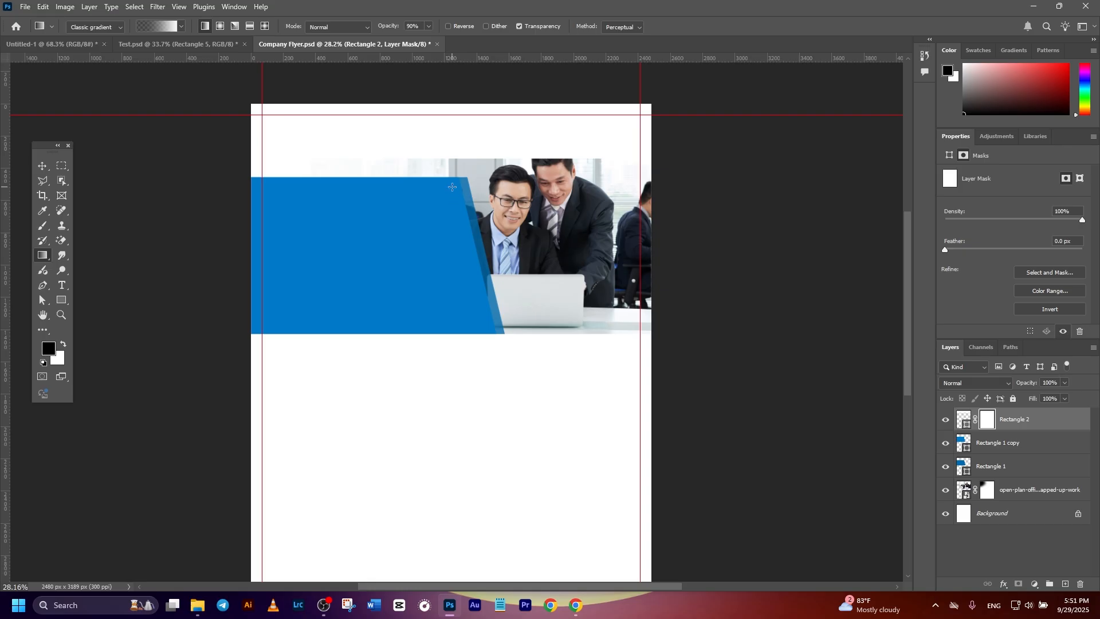
{"action": "left_click_drag", "start_coordinate": [453, 145], "coordinate": [444, 96]}
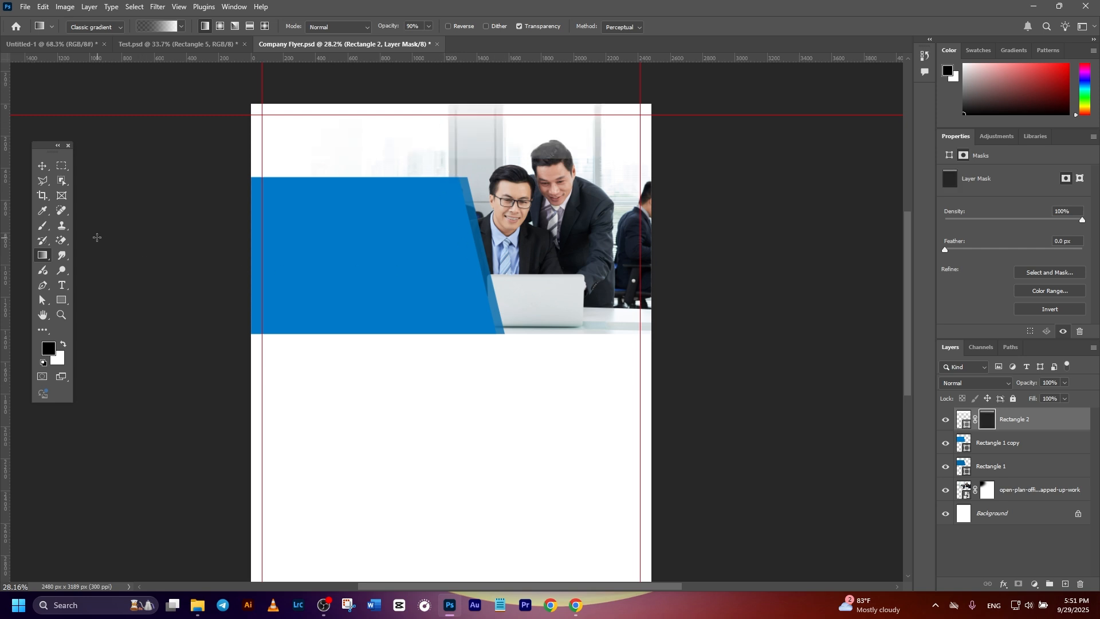
{"action": "left_click", "coordinate": [43, 166]}
{"action": "left_click", "coordinate": [140, 206]}
{"action": "scroll", "coordinate": [313, 158], "scroll_direction": "up", "scroll_amount": 1}
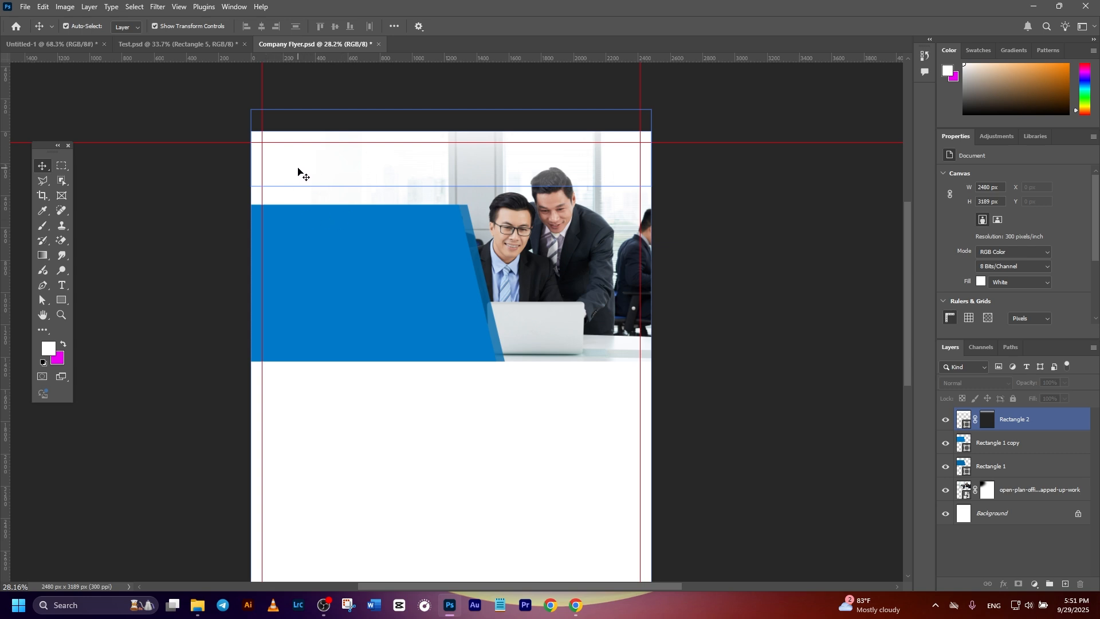
Place the company logo Group 1.png in the page's upper-left corner, along the margin guides.
{"action": "left_click", "coordinate": [197, 605]}
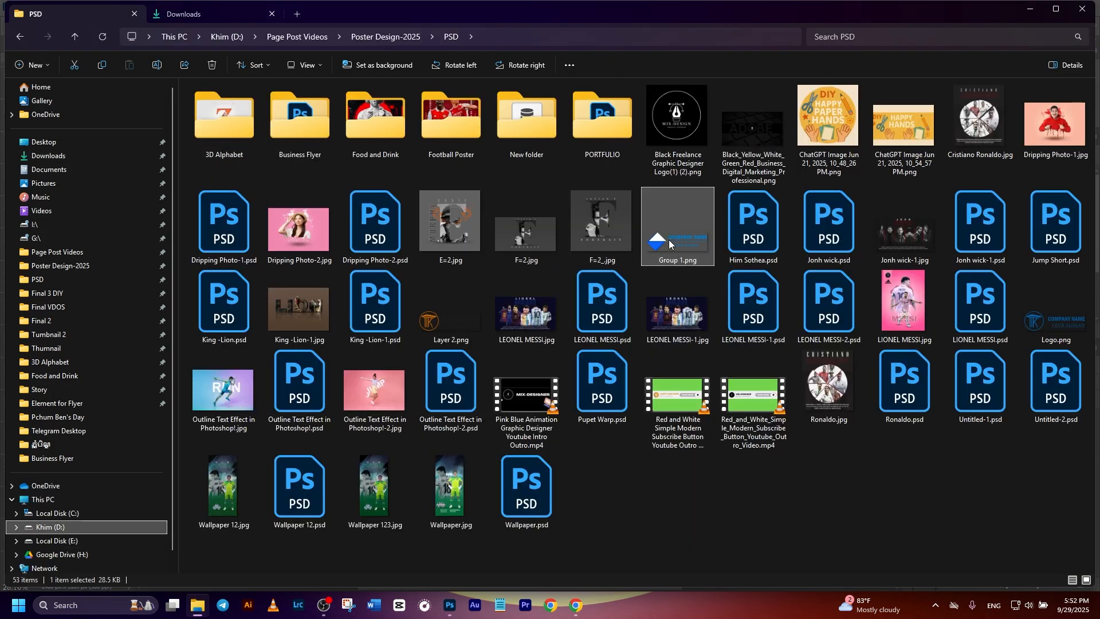
{"action": "left_click_drag", "start_coordinate": [668, 240], "coordinate": [367, 194]}
{"action": "left_click_drag", "start_coordinate": [401, 341], "coordinate": [288, 157]}
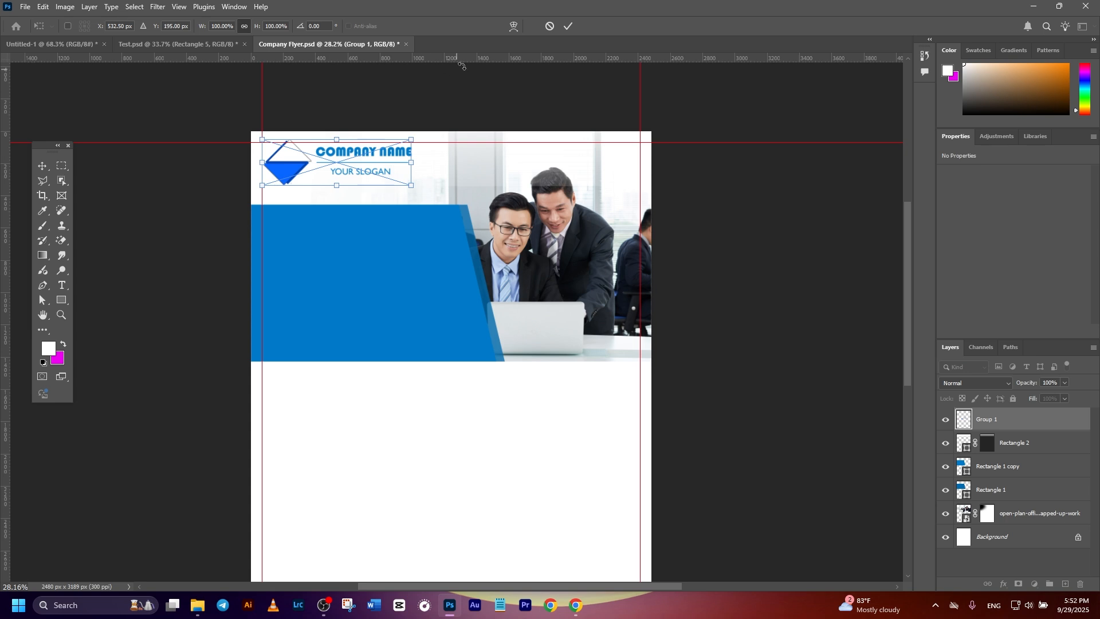
{"action": "left_click", "coordinate": [569, 26]}
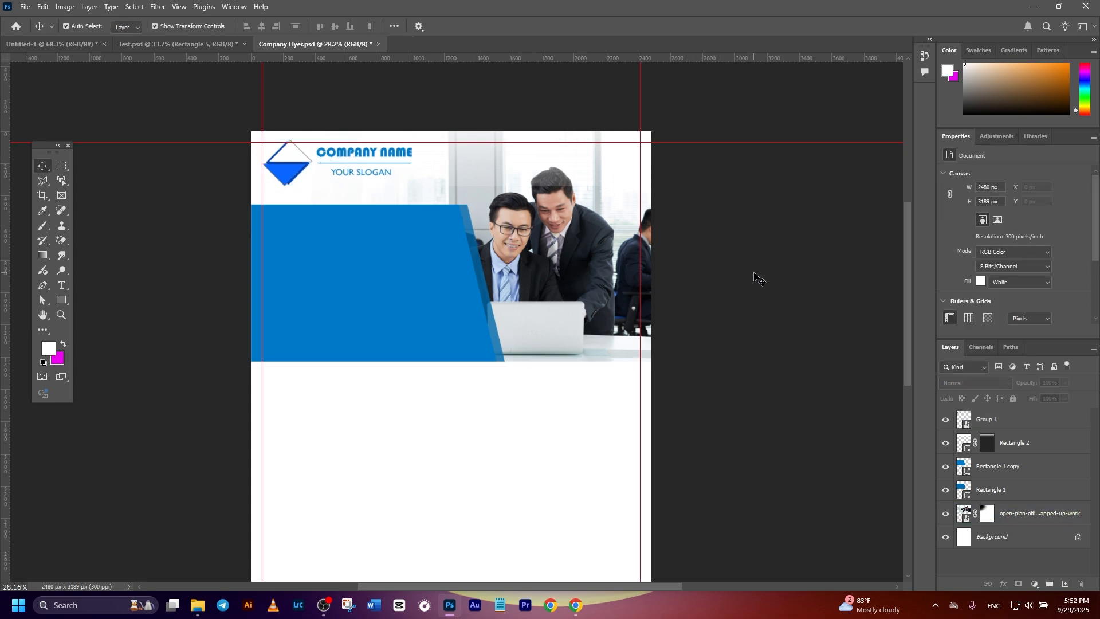
{"action": "left_click", "coordinate": [646, 263]}
Add the right-aligned blue Gill Sans MT text "Make Your Brand Stand Out" in the upper right of the page.
{"action": "scroll", "coordinate": [463, 235], "scroll_direction": "up", "scroll_amount": 2}
{"action": "left_click", "coordinate": [463, 234]}
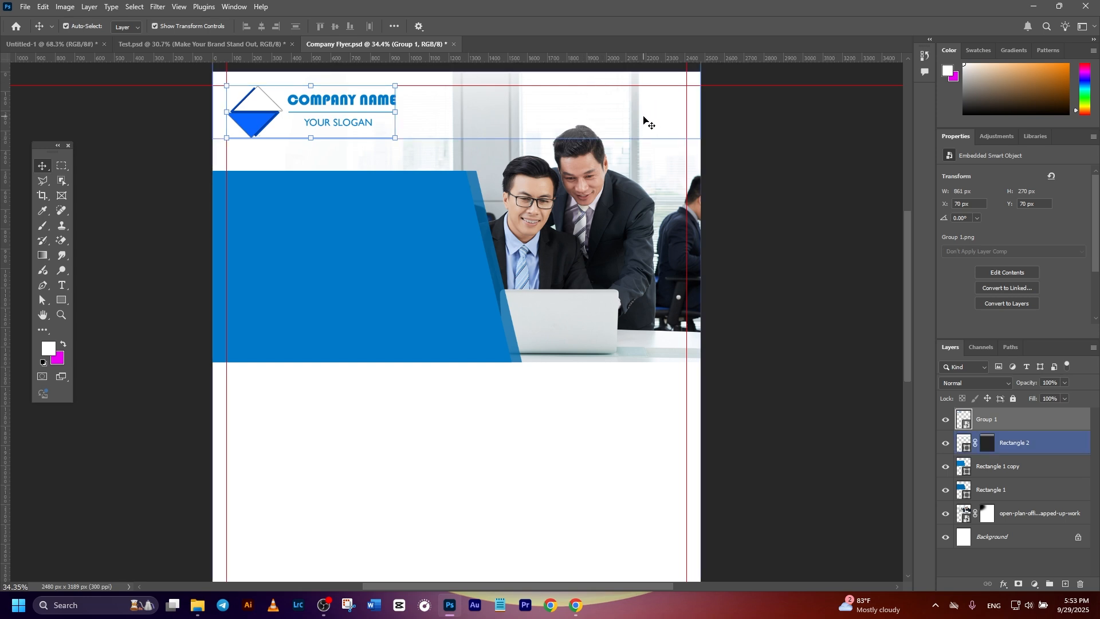
{"action": "left_click", "coordinate": [61, 284]}
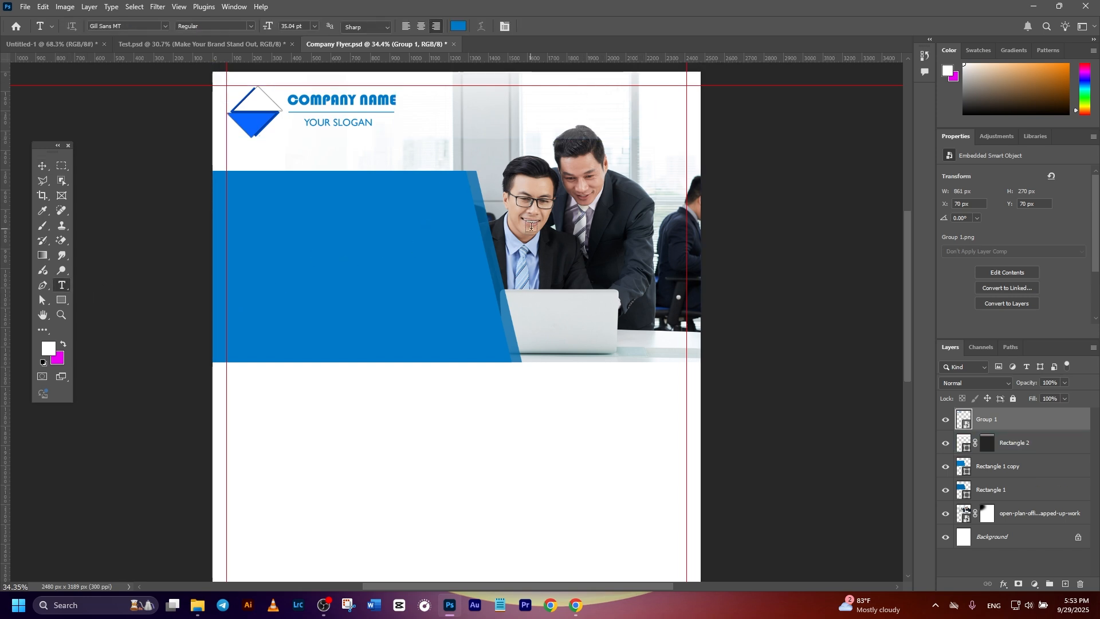
{"action": "left_click", "coordinate": [619, 106]}
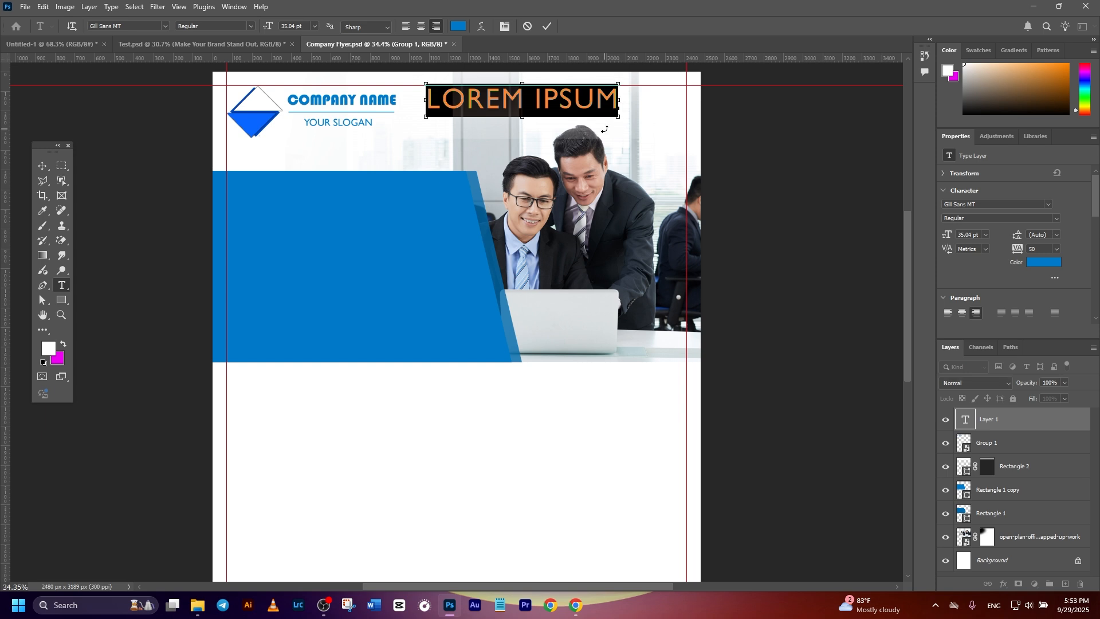
{"action": "key", "text": "ctrl+v"}
{"action": "left_click", "coordinate": [547, 26]}
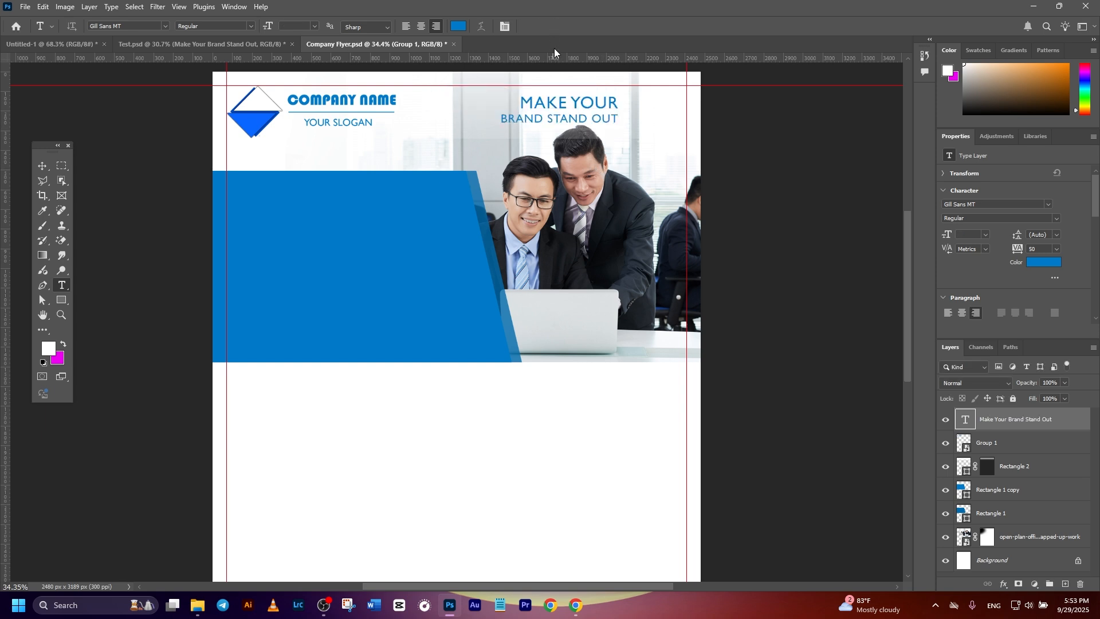
Move the "Make Your Brand Stand Out" text across to the right margin guide and deselect it.
{"action": "left_click", "coordinate": [42, 165]}
{"action": "left_click", "coordinate": [808, 244]}
{"action": "left_click_drag", "start_coordinate": [594, 106], "coordinate": [663, 106]}
{"action": "left_click", "coordinate": [769, 197]}
{"action": "scroll", "coordinate": [324, 125], "scroll_direction": "up", "scroll_amount": 1}
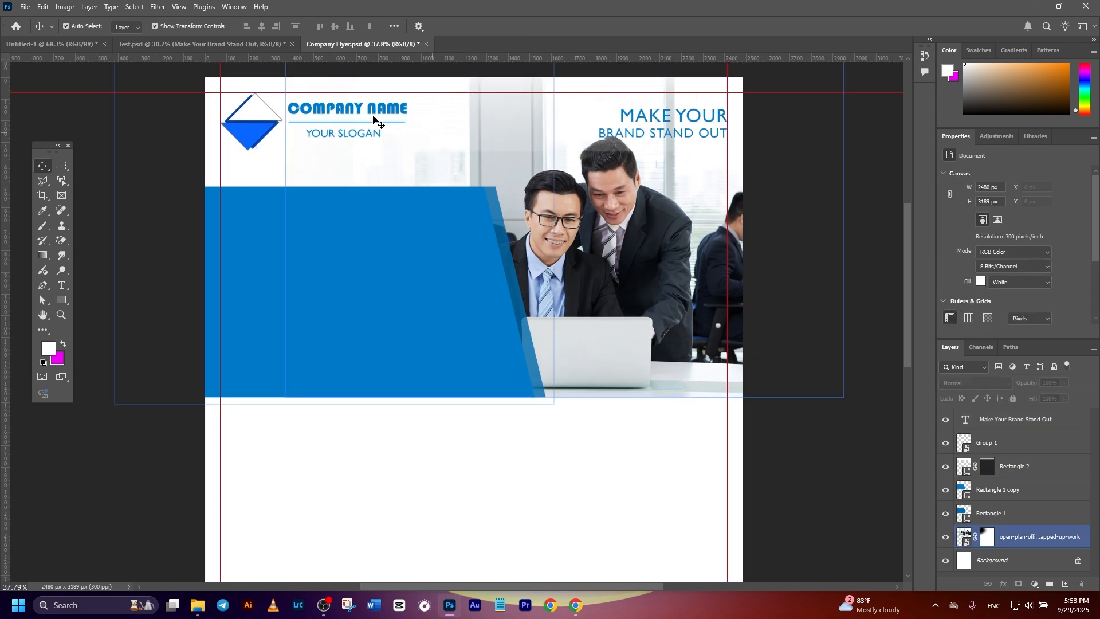
Enlarge the company logo slightly, to about 100.54%, keep it on the margin guides, and commit the transform.
{"action": "left_click", "coordinate": [402, 114]}
{"action": "left_click_drag", "start_coordinate": [410, 126], "coordinate": [426, 127]}
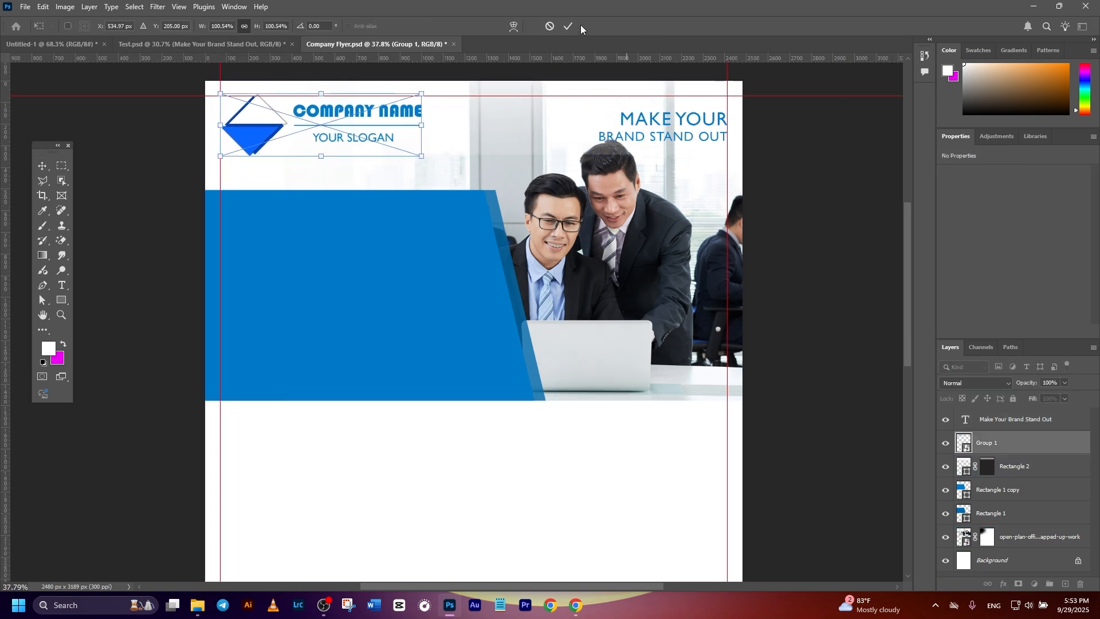
{"action": "left_click", "coordinate": [569, 27]}
{"action": "left_click", "coordinate": [817, 185]}
{"action": "scroll", "coordinate": [744, 184], "scroll_direction": "up", "scroll_amount": 2}
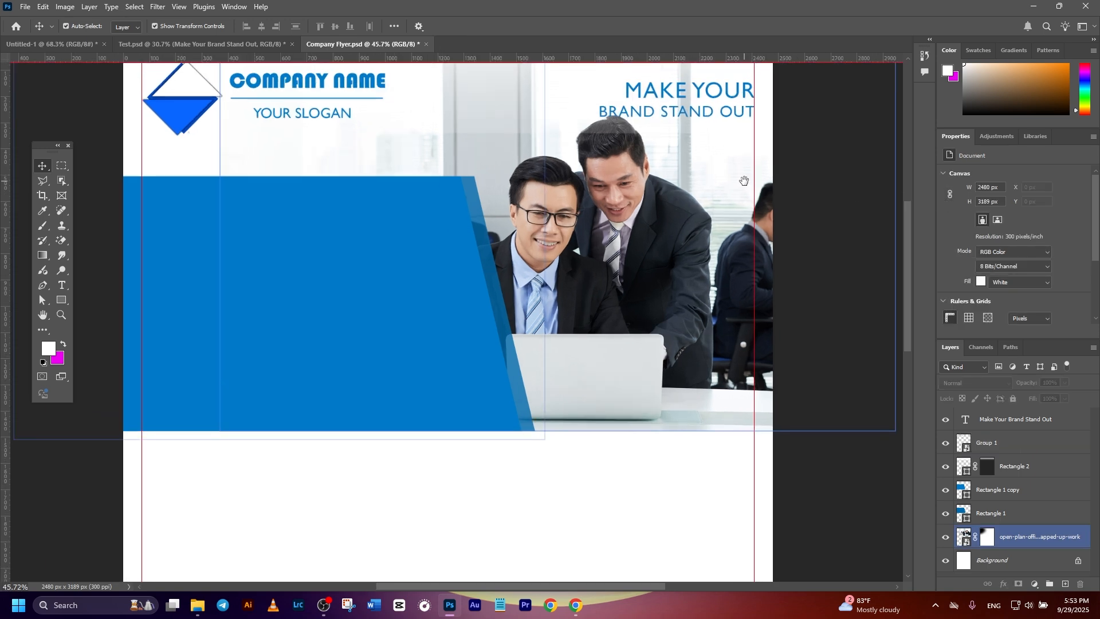
Shift the "Make Your Brand Stand Out" text slightly up toward the top margin guide.
{"action": "left_click", "coordinate": [655, 142]}
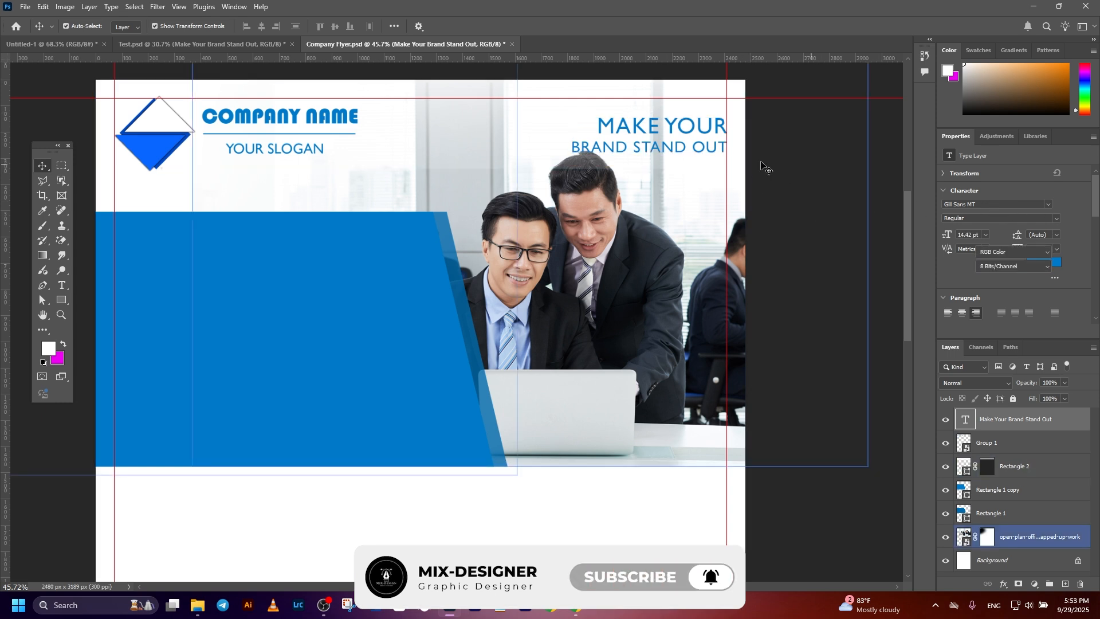
{"action": "left_click_drag", "start_coordinate": [698, 136], "coordinate": [699, 125]}
{"action": "scroll", "coordinate": [705, 143], "scroll_direction": "down", "scroll_amount": 3}
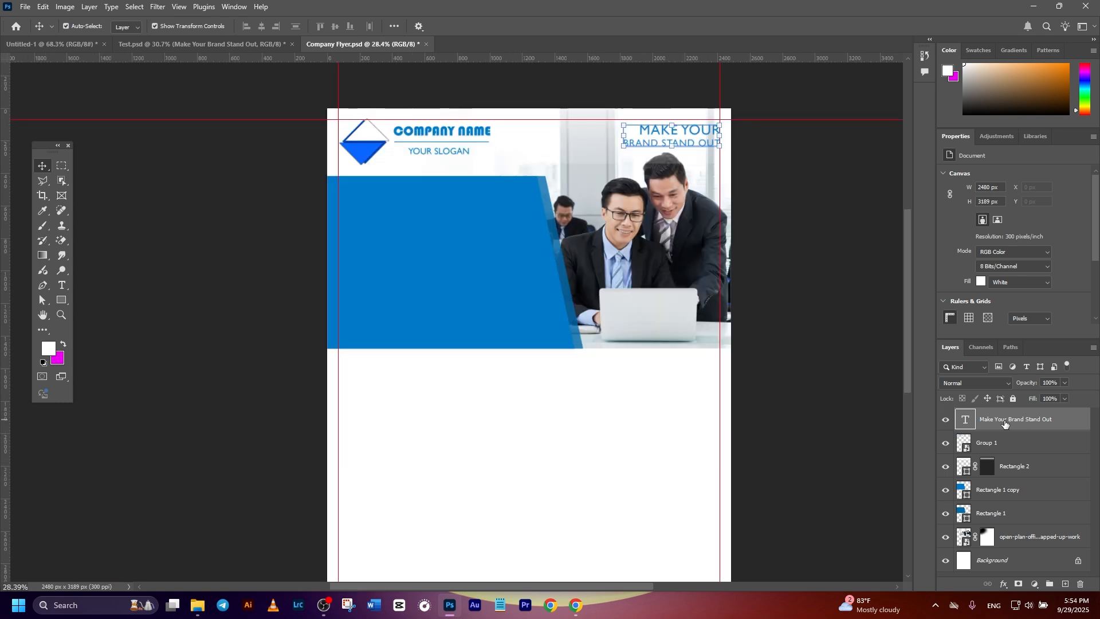
Add the white Franklin Gothic Heavy headline "Digital Marketing Agency" on three lines over the blue slanted shape.
{"action": "left_click", "coordinate": [443, 270]}
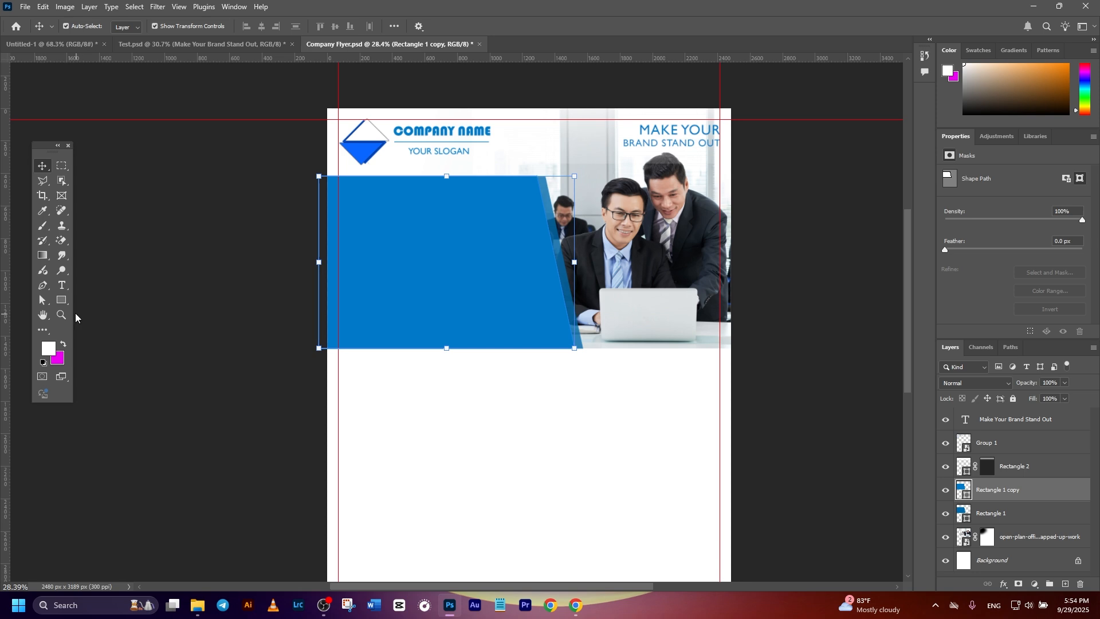
{"action": "left_click", "coordinate": [62, 286]}
{"action": "left_click", "coordinate": [429, 268]}
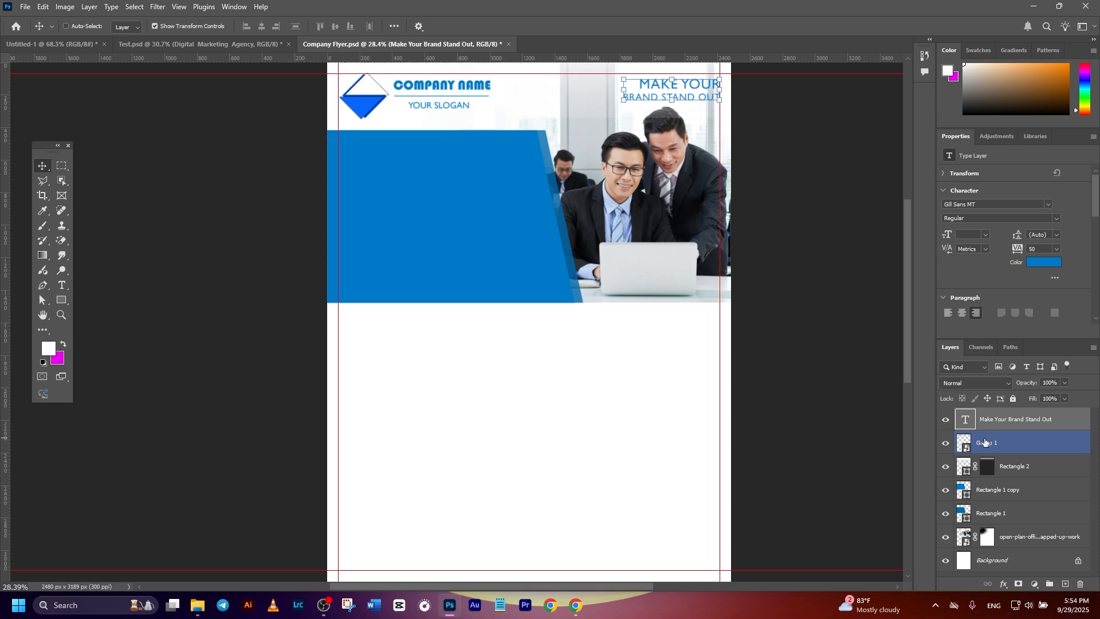
{"action": "key", "text": "ctrl+v"}
{"action": "left_click_drag", "start_coordinate": [502, 286], "coordinate": [416, 172]}
Scale the "Digital Marketing Agency" headline to about 101.58%, align it with the left margin guide, and save the flyer.
{"action": "key", "text": "ctrl+t"}
{"action": "left_click_drag", "start_coordinate": [537, 216], "coordinate": [557, 220]}
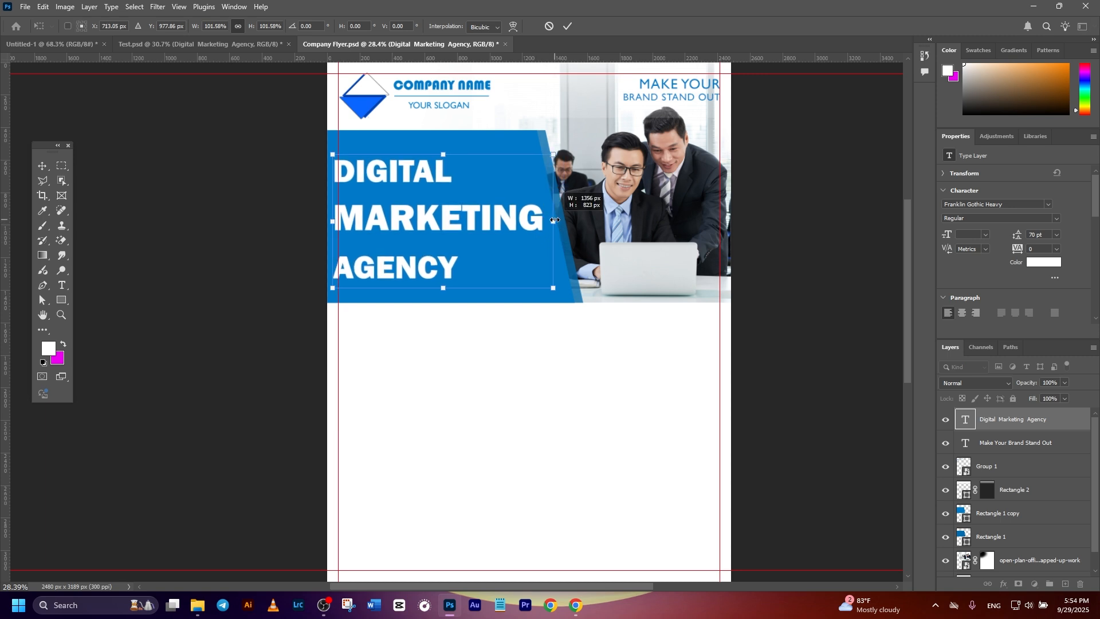
{"action": "left_click_drag", "start_coordinate": [457, 212], "coordinate": [460, 213]}
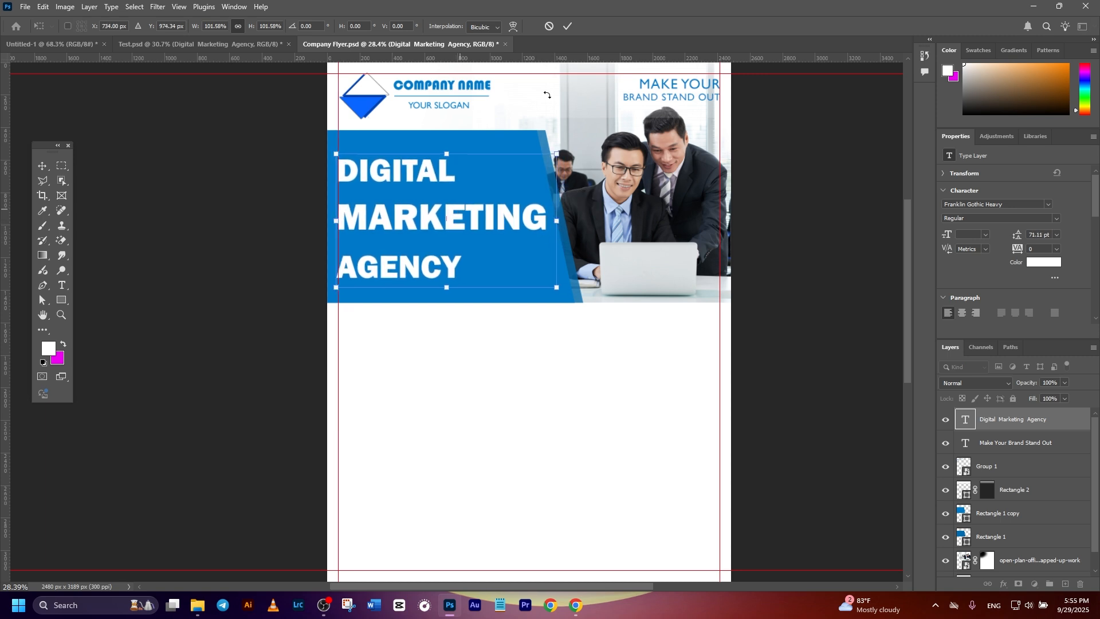
{"action": "left_click", "coordinate": [569, 29]}
{"action": "key", "text": "ctrl+s"}
{"action": "scroll", "coordinate": [499, 404], "scroll_direction": "down", "scroll_amount": 1}
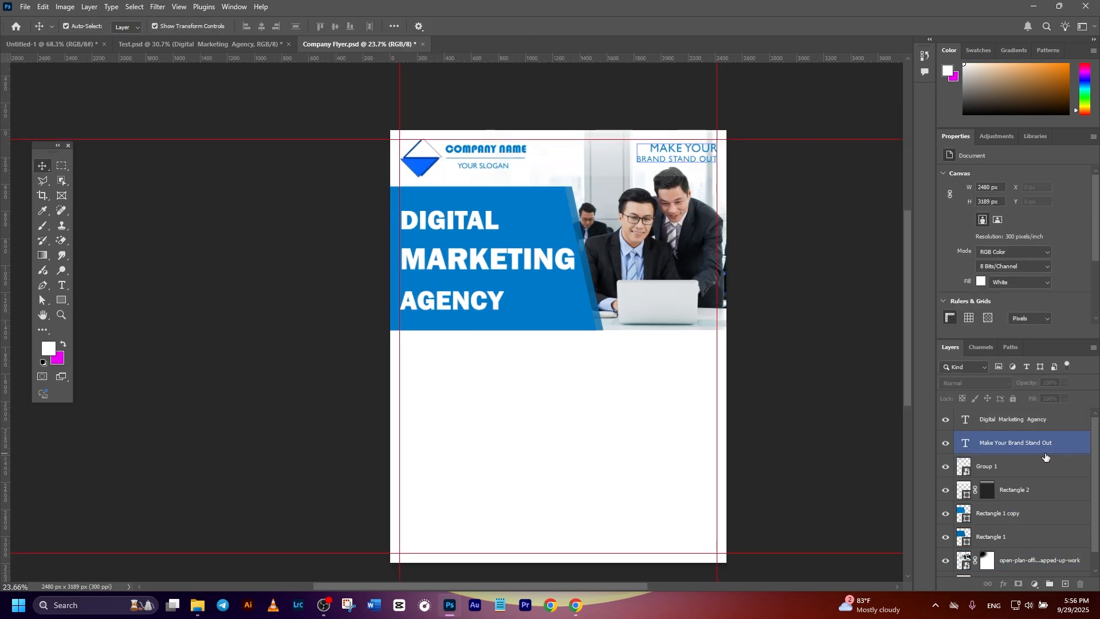
Draw a horizontal black line without fill, about 2493 px wide, along the lower edge of the blue shape and photo.
{"action": "left_click", "coordinate": [1004, 422]}
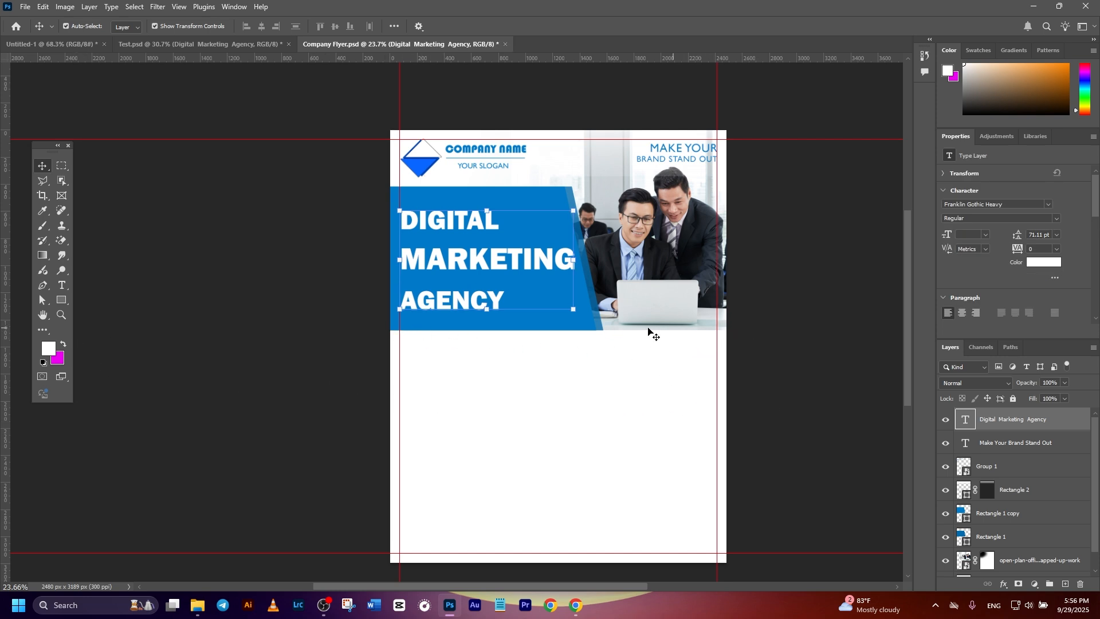
{"action": "left_click", "coordinate": [61, 300]}
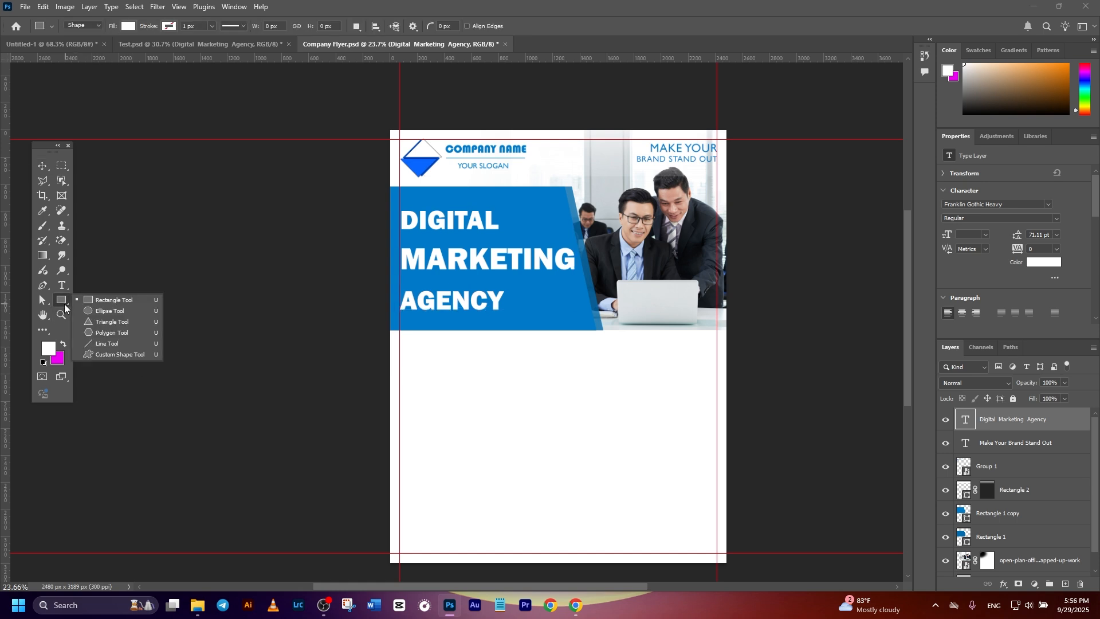
{"action": "left_click", "coordinate": [107, 350]}
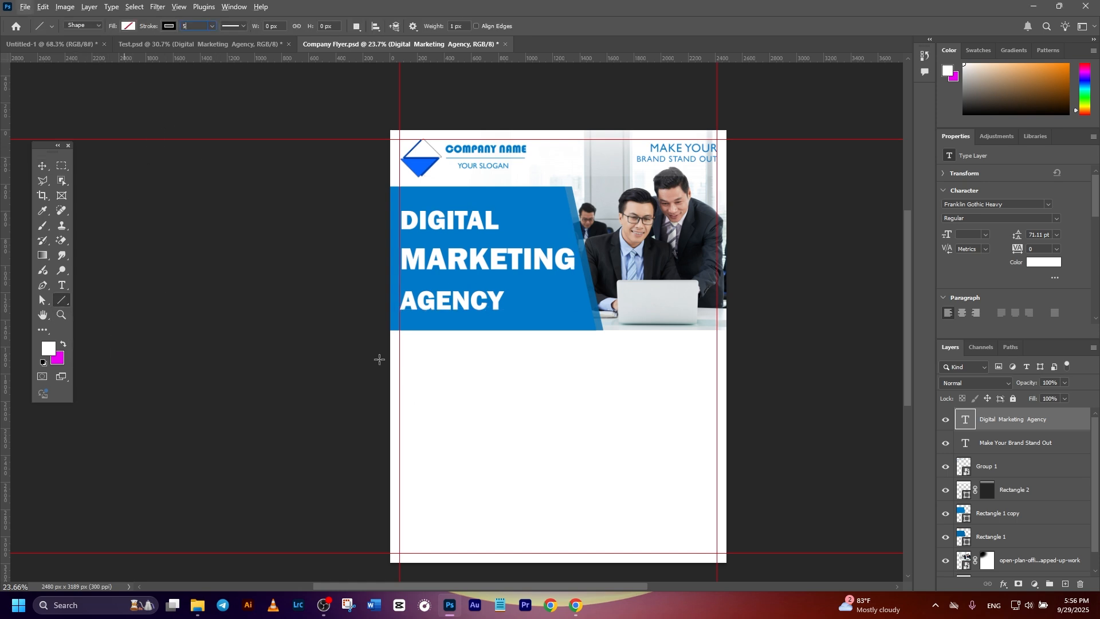
{"action": "left_click_drag", "start_coordinate": [389, 331], "coordinate": [728, 329]}
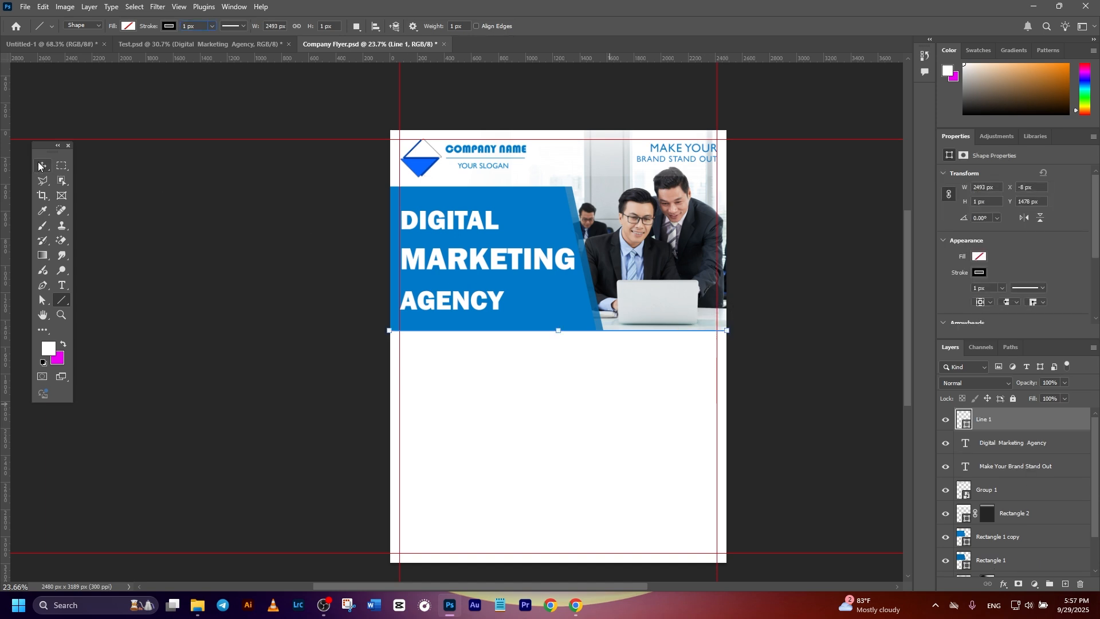
{"action": "left_click", "coordinate": [41, 166]}
{"action": "left_click", "coordinate": [135, 288]}
Set the stroke of the line under the blue shape and photo to 5 px.
{"action": "scroll", "coordinate": [531, 328], "scroll_direction": "up", "scroll_amount": 6}
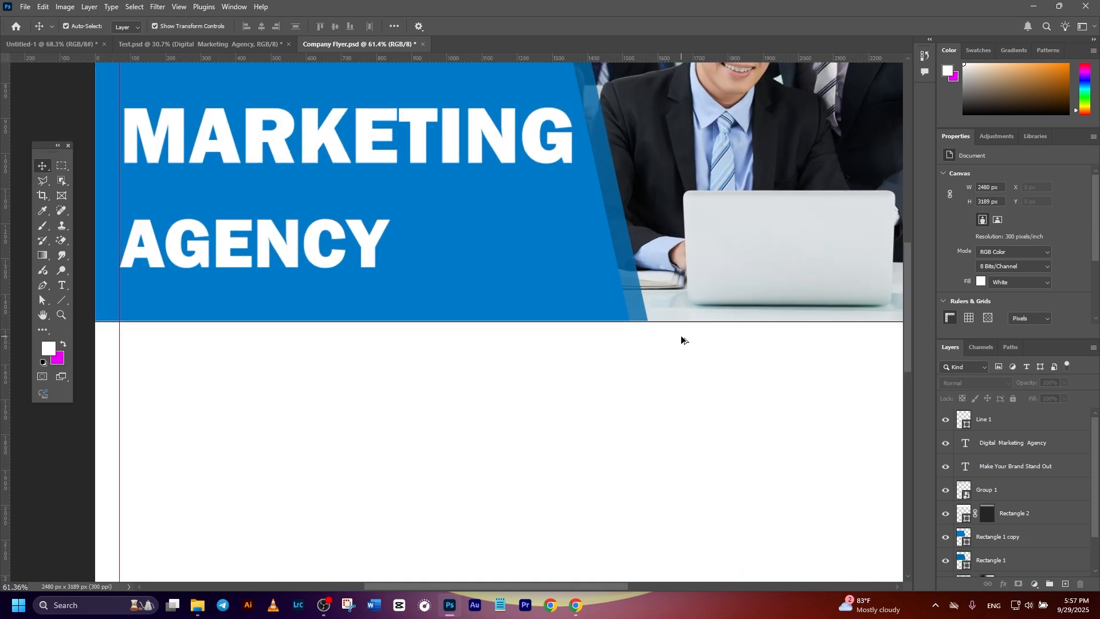
{"action": "scroll", "coordinate": [682, 340], "scroll_direction": "up", "scroll_amount": 4}
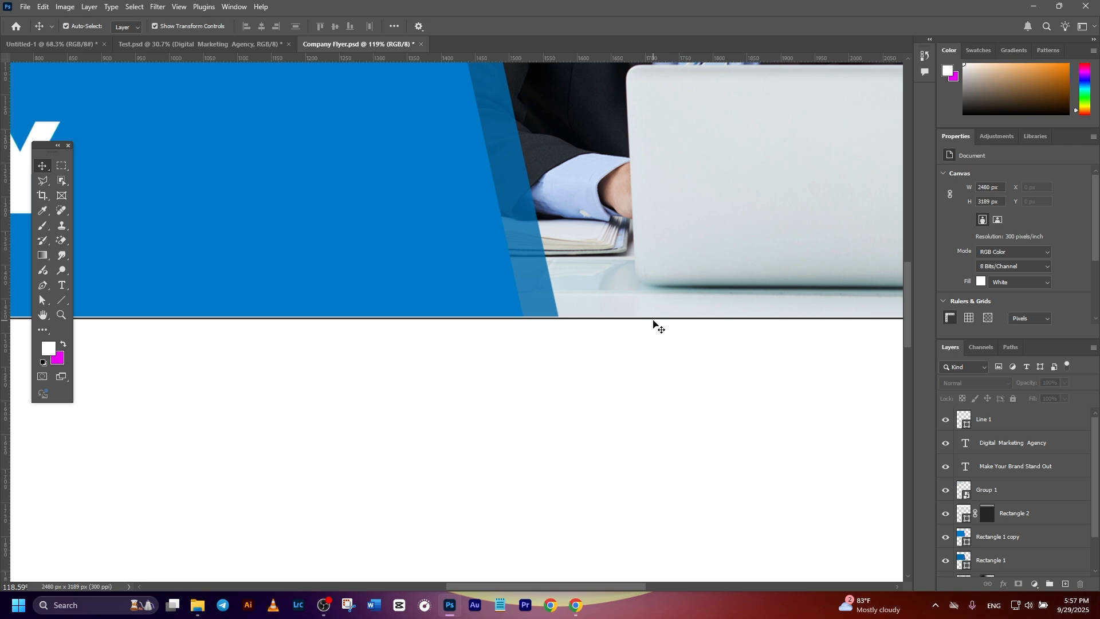
{"action": "left_click", "coordinate": [658, 322]}
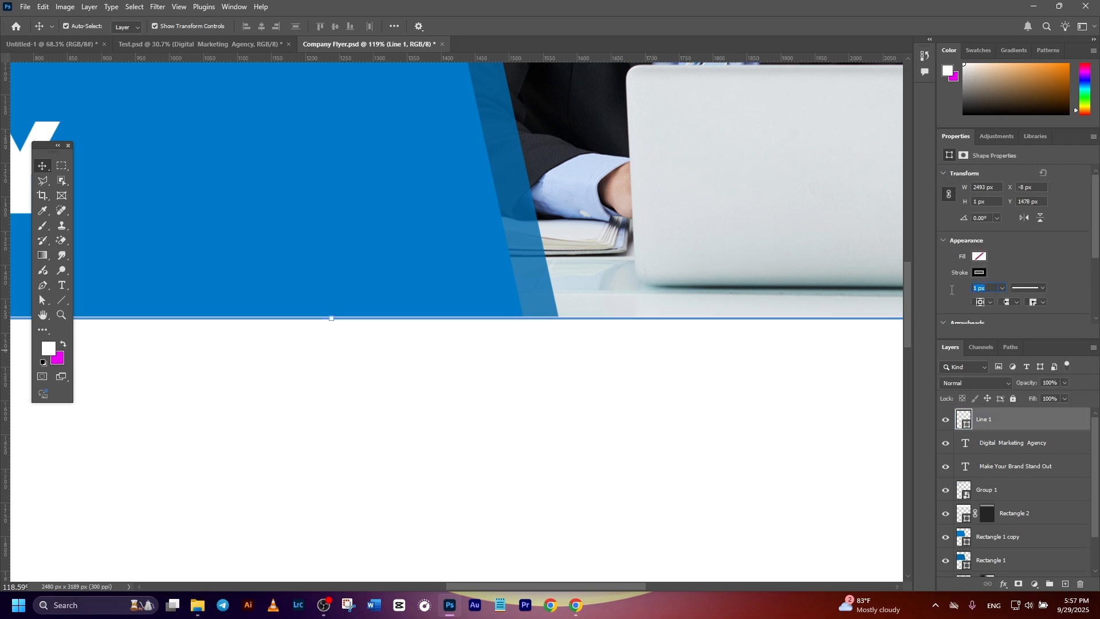
{"action": "type", "text": "5"}
{"action": "key", "text": "Return"}
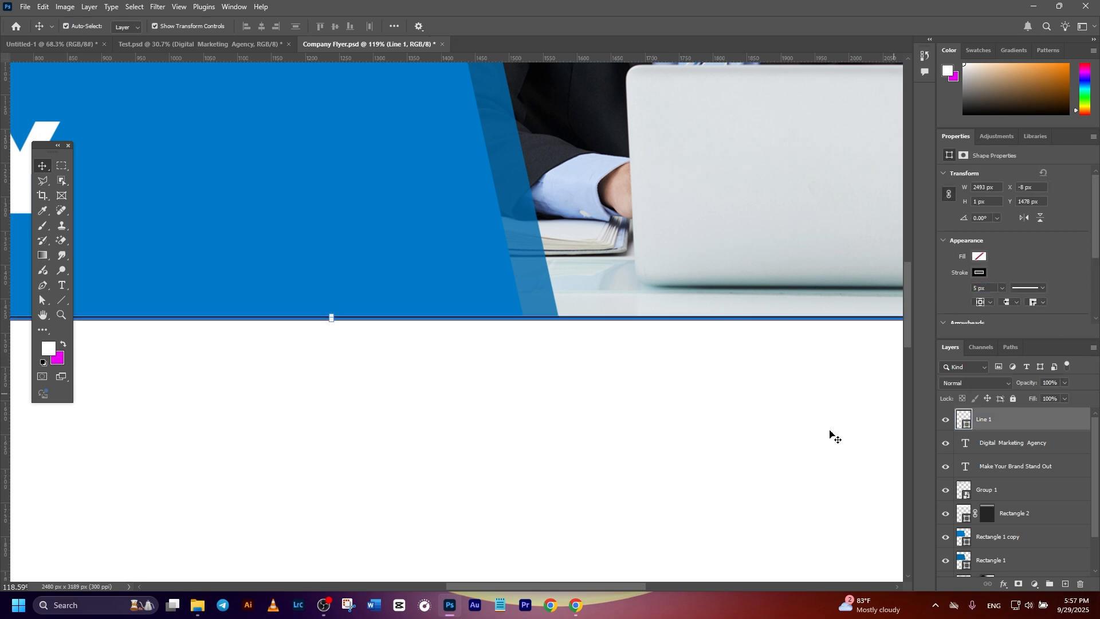
{"action": "scroll", "coordinate": [551, 431], "scroll_direction": "down", "scroll_amount": 5}
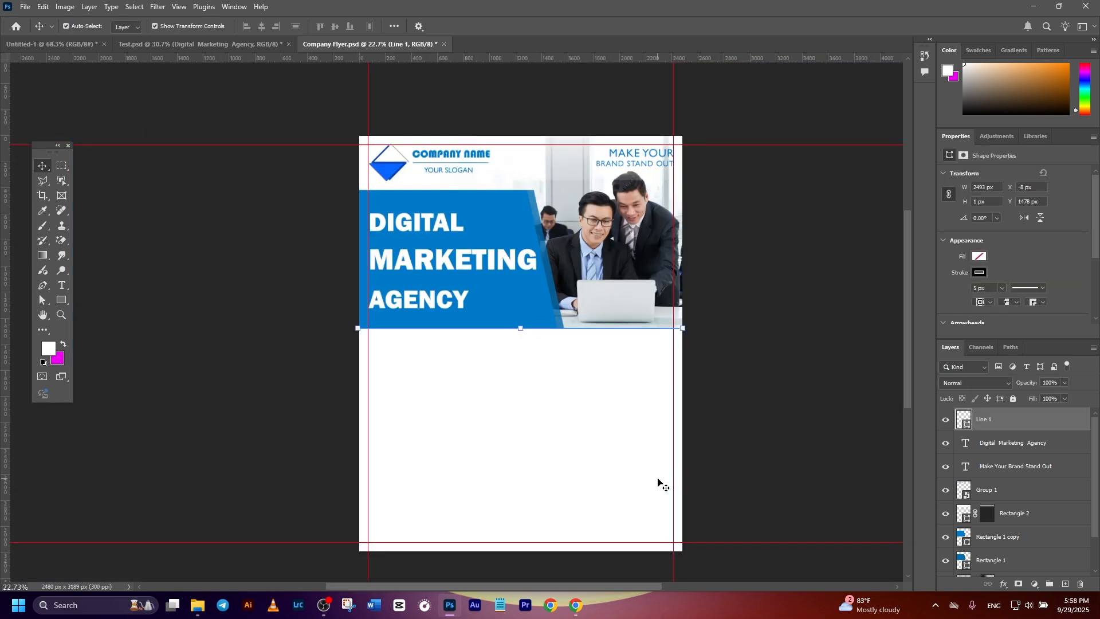
Add the dark grey Gill Sans MT heading "Our Service!" below the line on the left half of the page.
{"action": "left_click", "coordinate": [64, 287]}
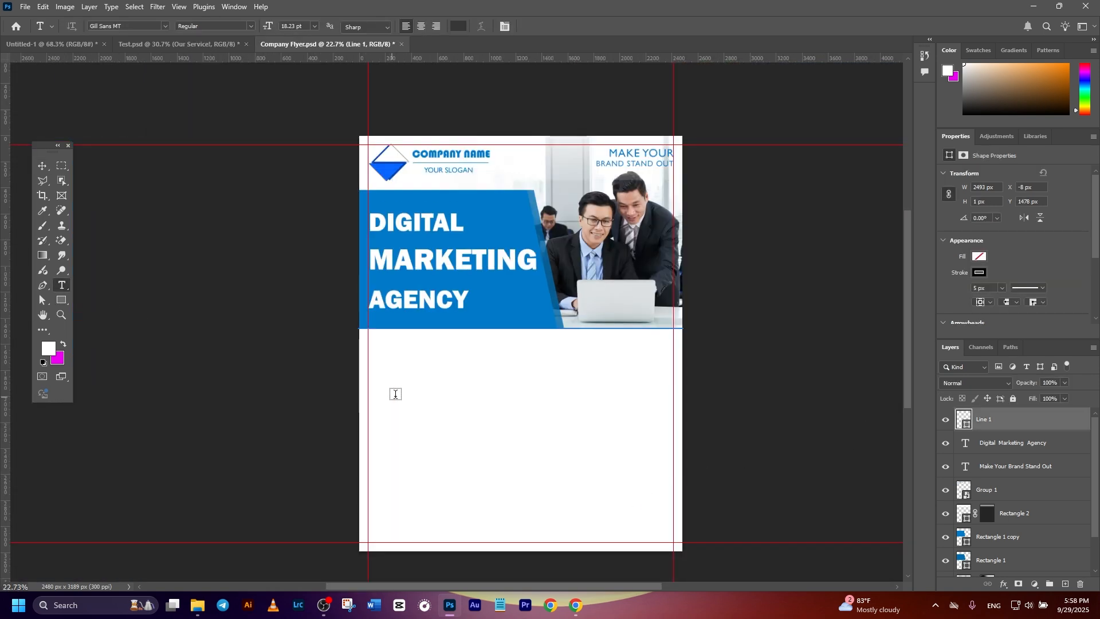
{"action": "left_click", "coordinate": [423, 354]}
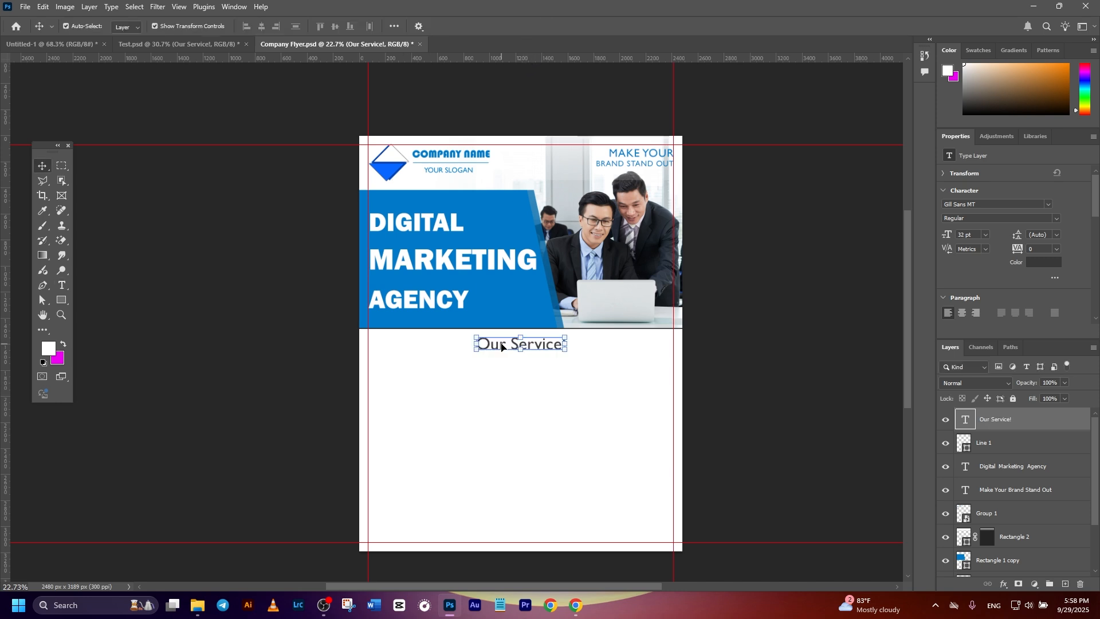
{"action": "left_click_drag", "start_coordinate": [502, 346], "coordinate": [417, 346]}
{"action": "left_click", "coordinate": [728, 362]}
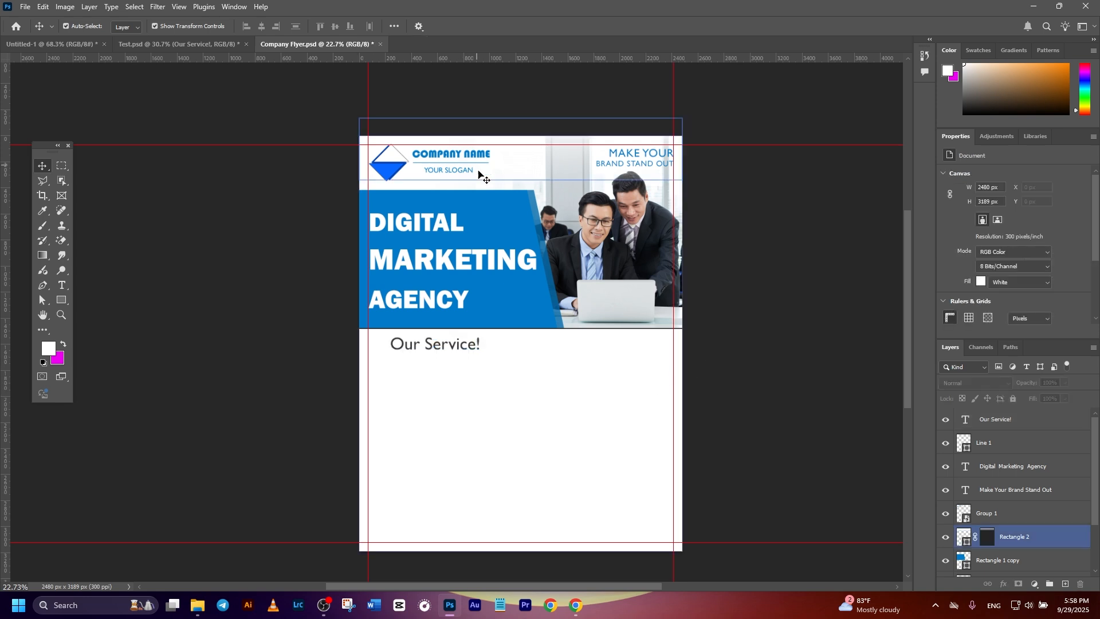
Bring in the three-item services list with its round blue icons and place it beneath "Our Service!" at the left margin guide.
{"action": "scroll", "coordinate": [487, 367], "scroll_direction": "down", "scroll_amount": 1}
{"action": "left_click", "coordinate": [425, 310]}
{"action": "left_click_drag", "start_coordinate": [173, 81], "coordinate": [457, 408]}
{"action": "left_click_drag", "start_coordinate": [475, 361], "coordinate": [431, 344]}
{"action": "scroll", "coordinate": [474, 346], "scroll_direction": "up", "scroll_amount": 2}
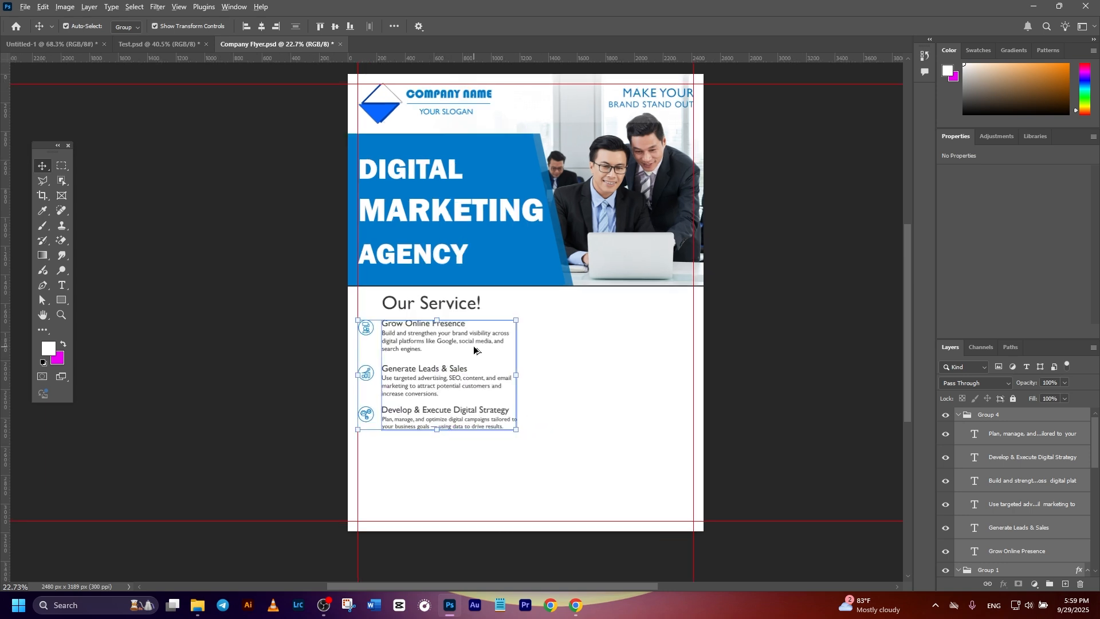
{"action": "left_click", "coordinate": [211, 312]}
{"action": "scroll", "coordinate": [368, 388], "scroll_direction": "down", "scroll_amount": 2}
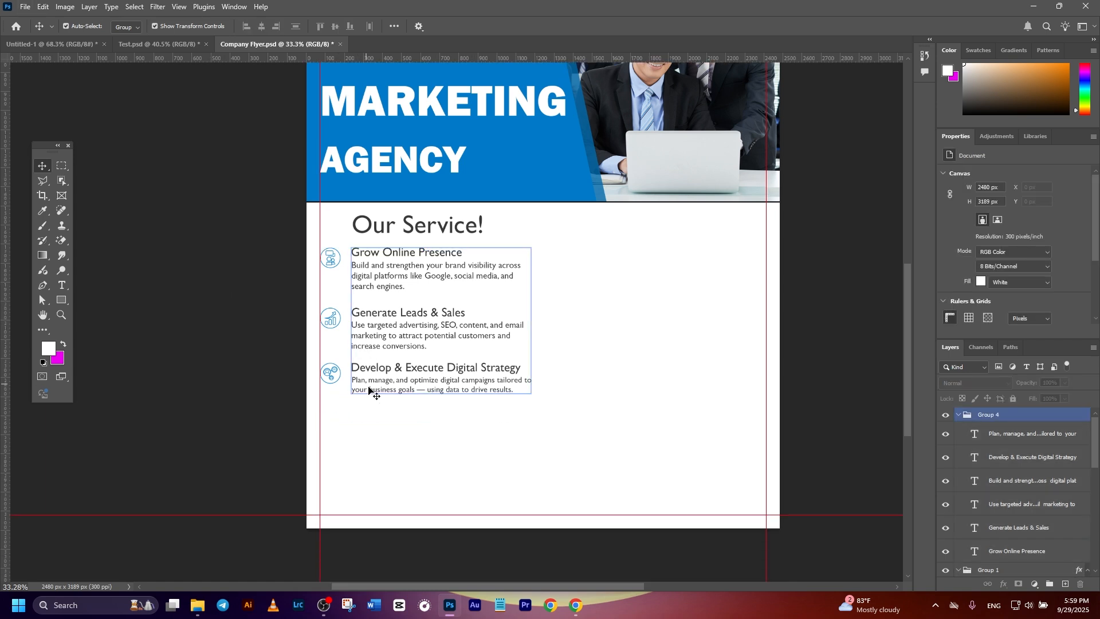
{"action": "scroll", "coordinate": [492, 418], "scroll_direction": "up", "scroll_amount": 1}
{"action": "left_click", "coordinate": [491, 419]}
{"action": "scroll", "coordinate": [490, 421], "scroll_direction": "up", "scroll_amount": 1}
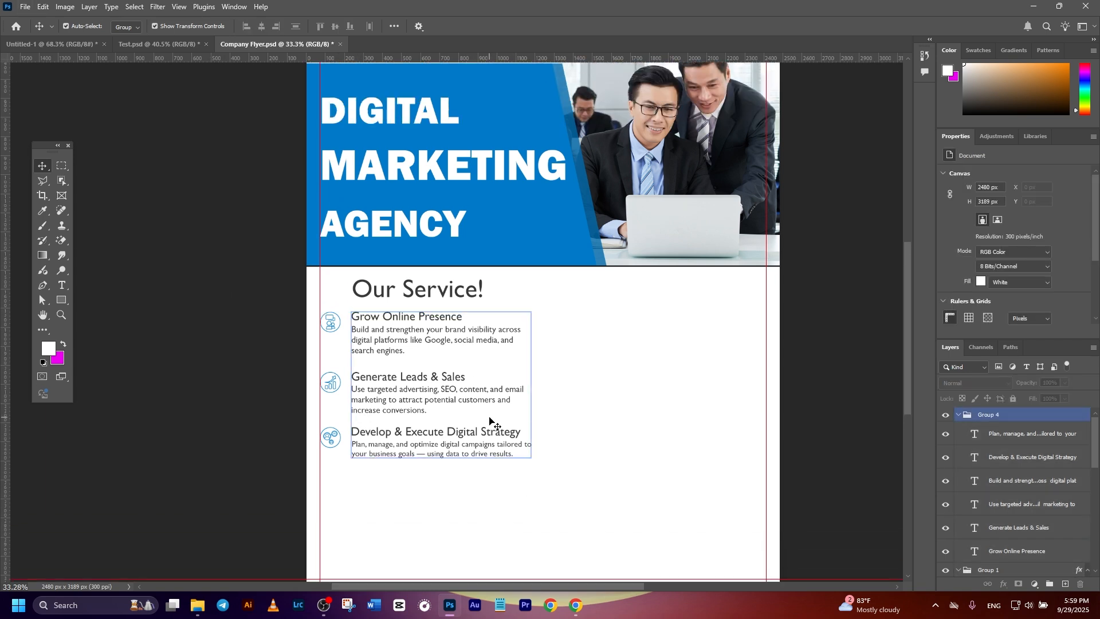
{"action": "left_click", "coordinate": [279, 362]}
{"action": "scroll", "coordinate": [355, 349], "scroll_direction": "down", "scroll_amount": 2}
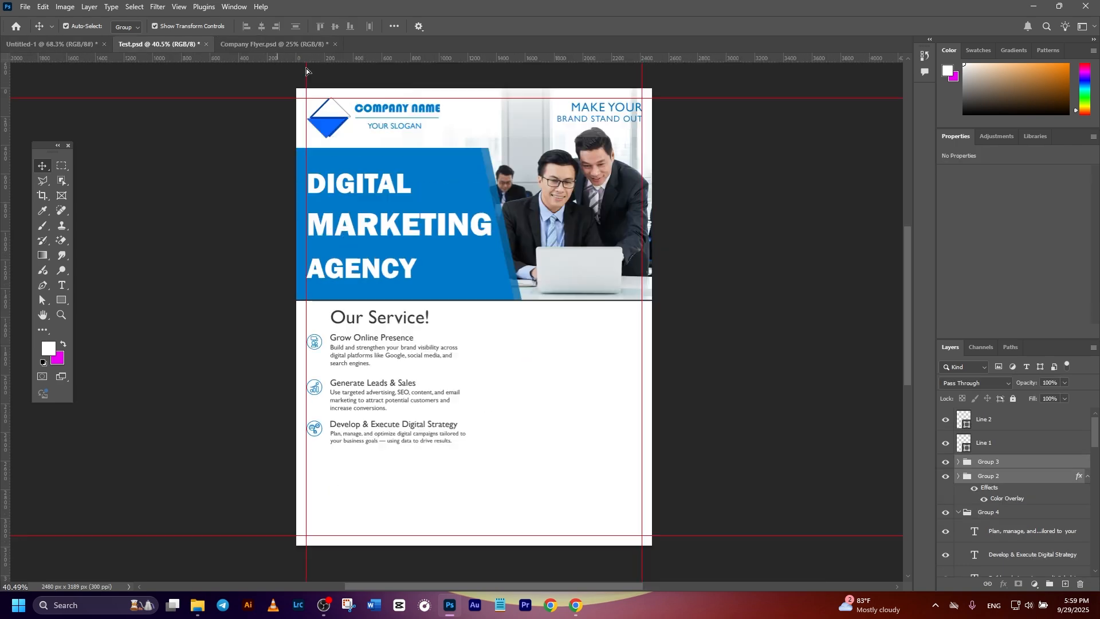
Bring in the "Why Choose Us?" text and icon groups and place them in the right half beside the services list.
{"action": "left_click_drag", "start_coordinate": [306, 69], "coordinate": [535, 385]}
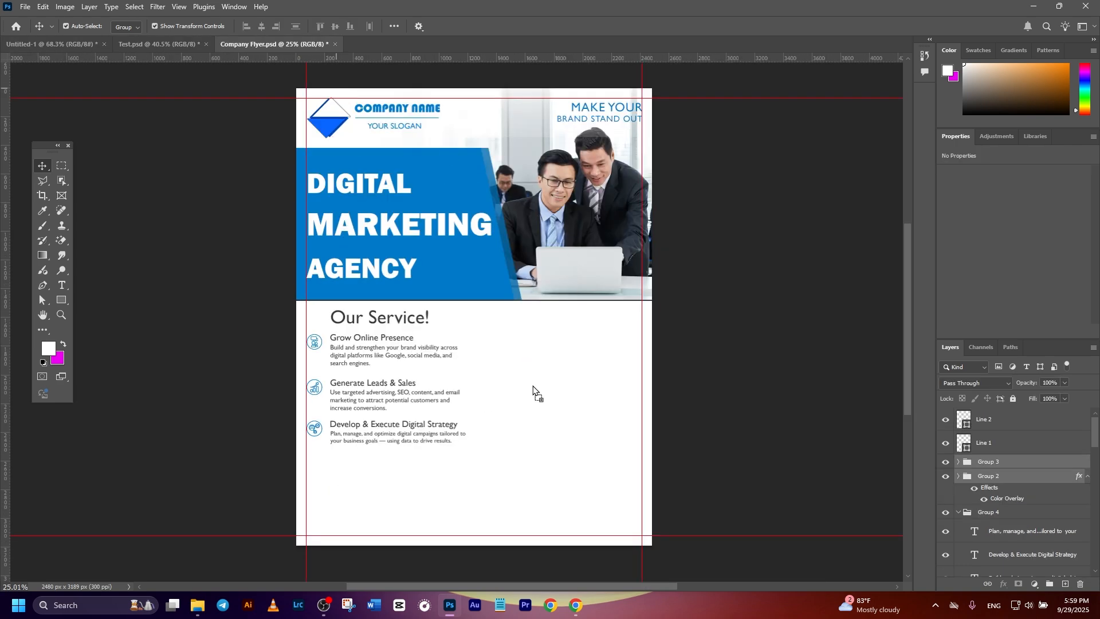
{"action": "scroll", "coordinate": [567, 398], "scroll_direction": "up", "scroll_amount": 2}
{"action": "left_click_drag", "start_coordinate": [471, 283], "coordinate": [513, 284]}
Add a horizontal guide below the blue banner and align it with the baseline of the "Our Service!" heading.
{"action": "left_click_drag", "start_coordinate": [488, 56], "coordinate": [389, 295]}
{"action": "scroll", "coordinate": [349, 294], "scroll_direction": "up", "scroll_amount": 5}
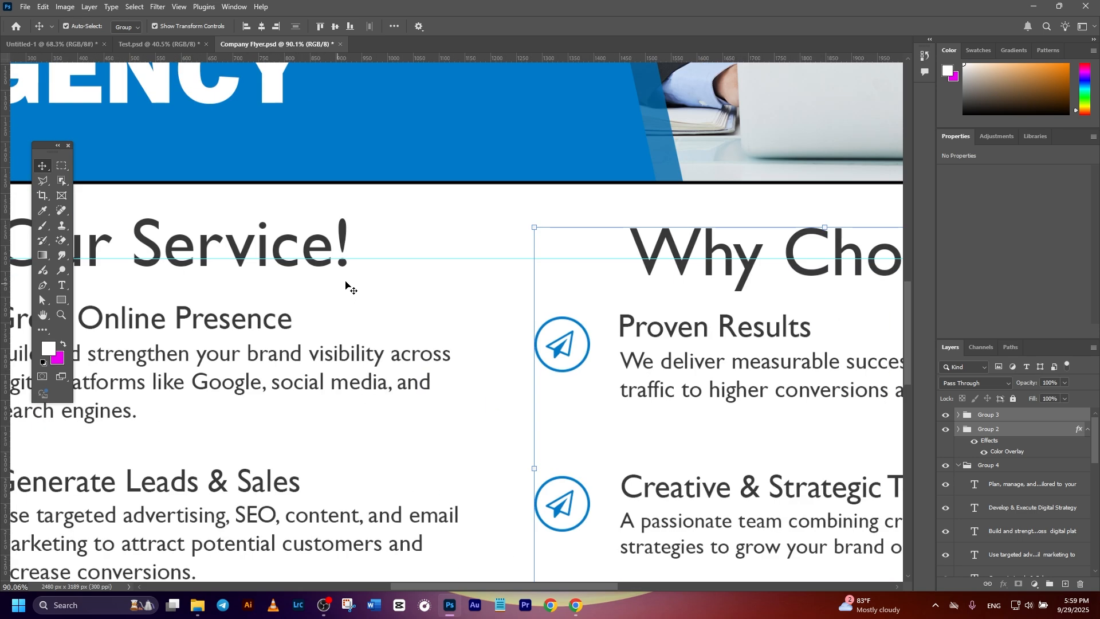
{"action": "left_click_drag", "start_coordinate": [371, 258], "coordinate": [374, 268]}
{"action": "scroll", "coordinate": [570, 342], "scroll_direction": "down", "scroll_amount": 5}
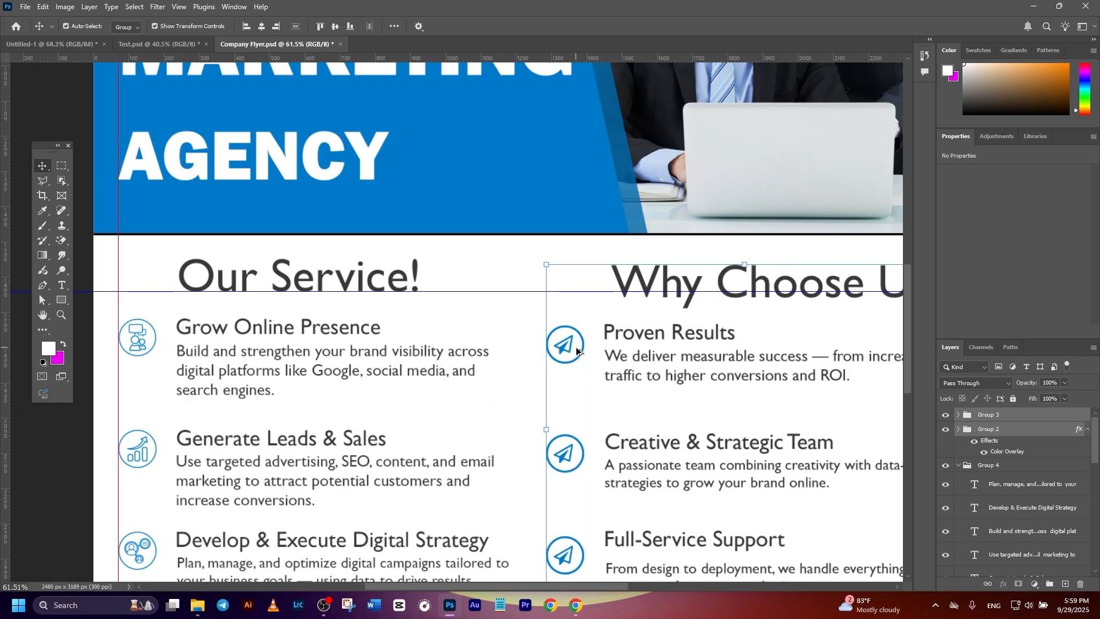
Align the "Why Choose Us?" text and icon groups with the right margin guide and the services column, and deselect them.
{"action": "left_click_drag", "start_coordinate": [722, 392], "coordinate": [690, 352]}
{"action": "left_click_drag", "start_coordinate": [612, 306], "coordinate": [607, 291]}
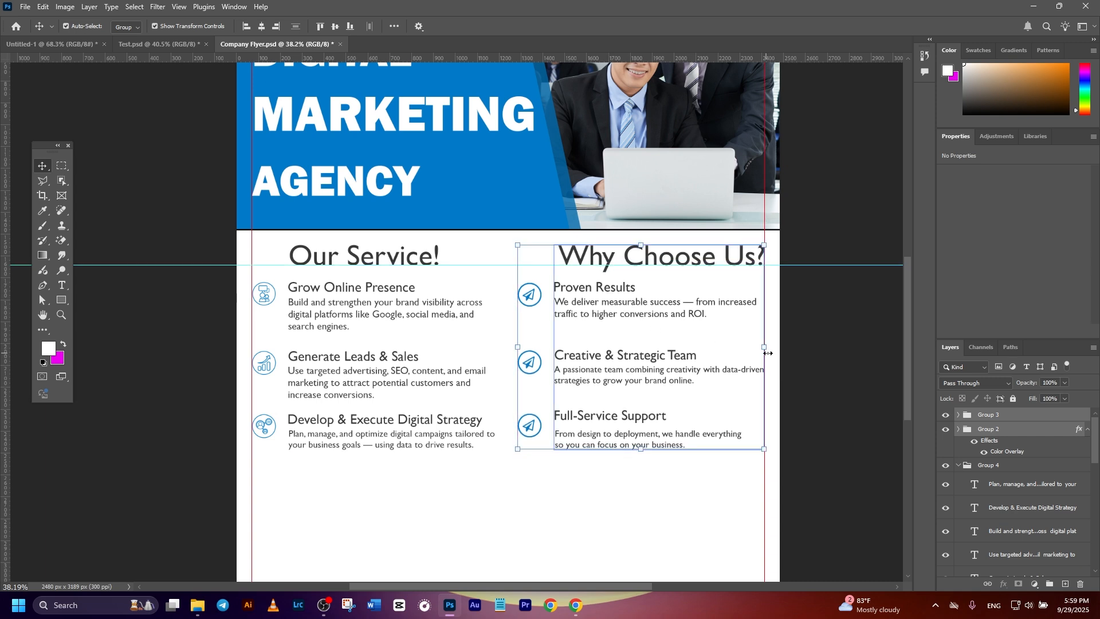
{"action": "left_click", "coordinate": [843, 360]}
Deselect the "Why Choose Us?" text group and set the Move tool's Auto-Select target to Layer.
{"action": "left_click", "coordinate": [660, 265]}
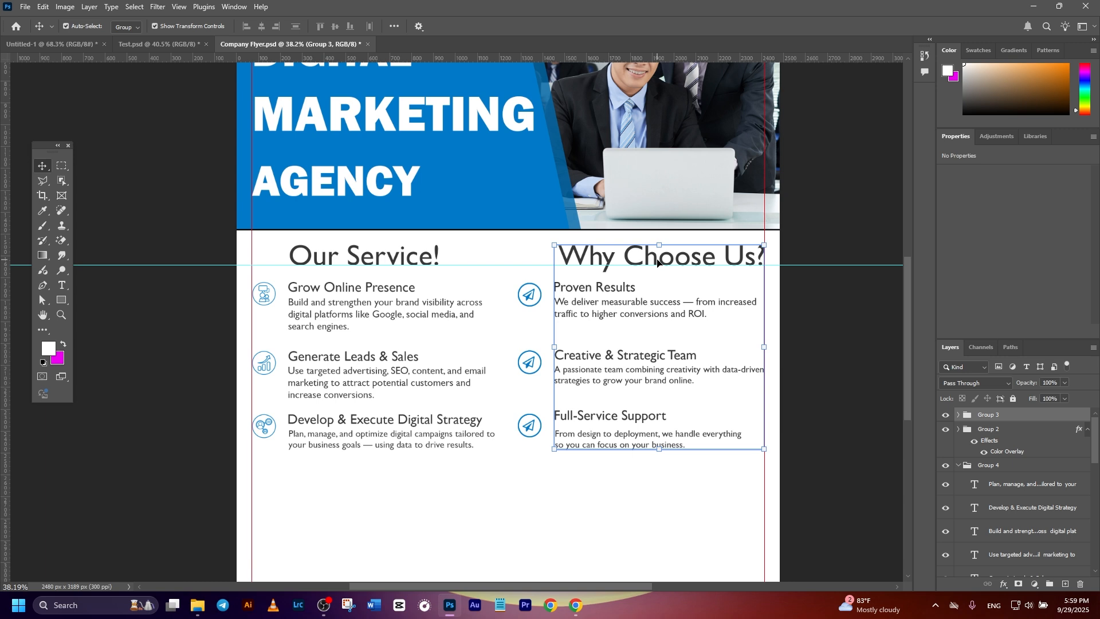
{"action": "scroll", "coordinate": [787, 457], "scroll_direction": "down", "scroll_amount": 1}
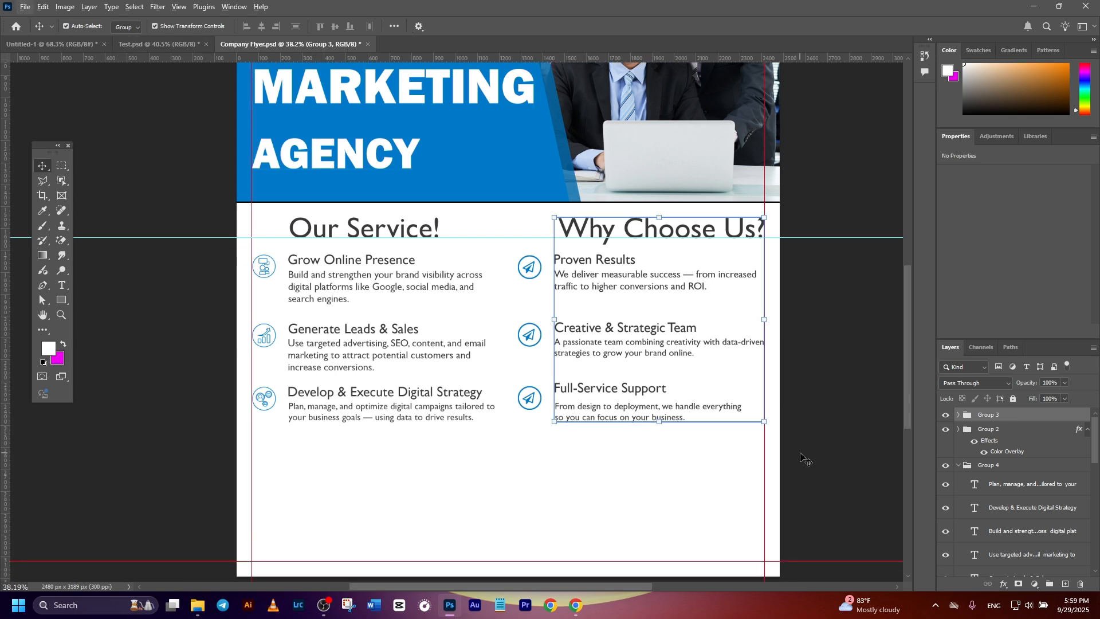
{"action": "left_click", "coordinate": [786, 457]}
{"action": "scroll", "coordinate": [785, 429], "scroll_direction": "down", "scroll_amount": 1}
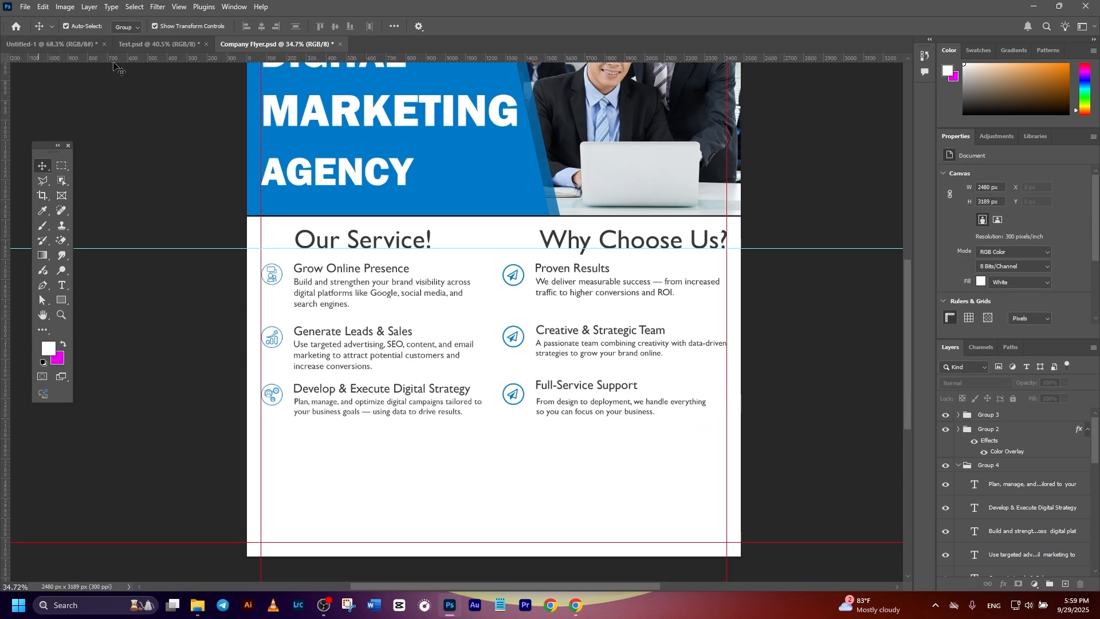
{"action": "left_click", "coordinate": [127, 27]}
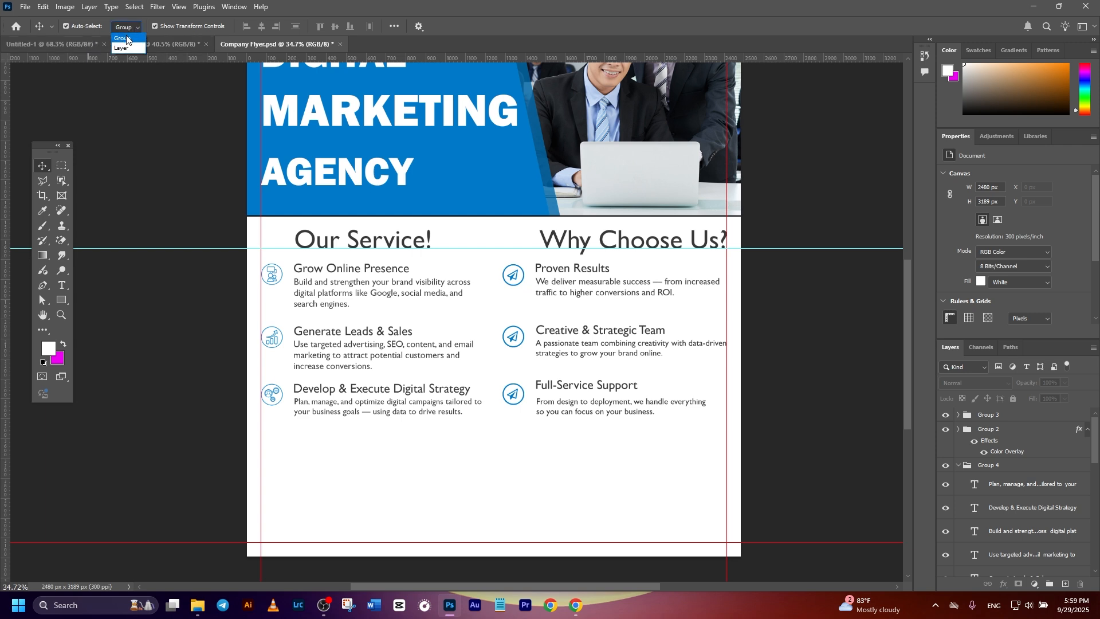
{"action": "left_click", "coordinate": [121, 48]}
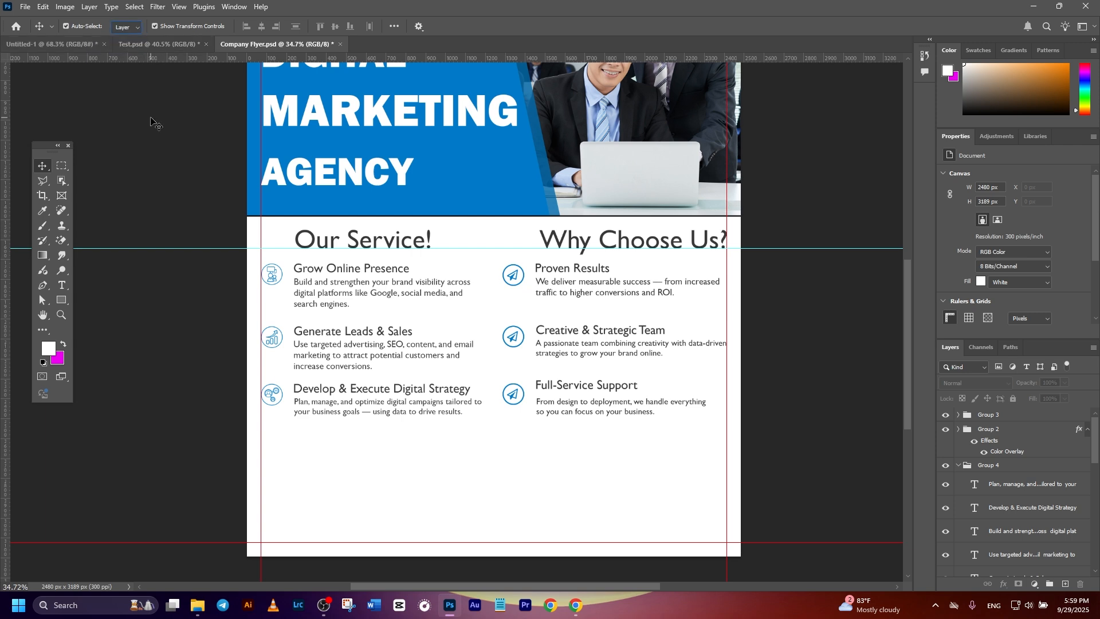
{"action": "left_click", "coordinate": [563, 246]}
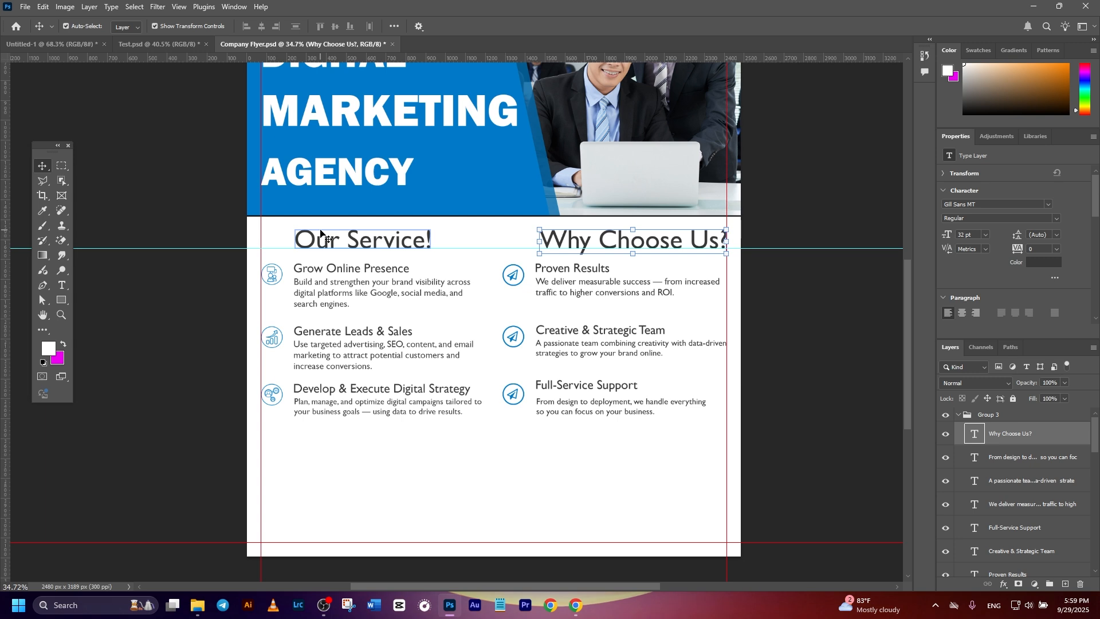
{"action": "left_click", "coordinate": [765, 371]}
{"action": "scroll", "coordinate": [763, 370], "scroll_direction": "up", "scroll_amount": 1}
{"action": "left_click", "coordinate": [567, 272]}
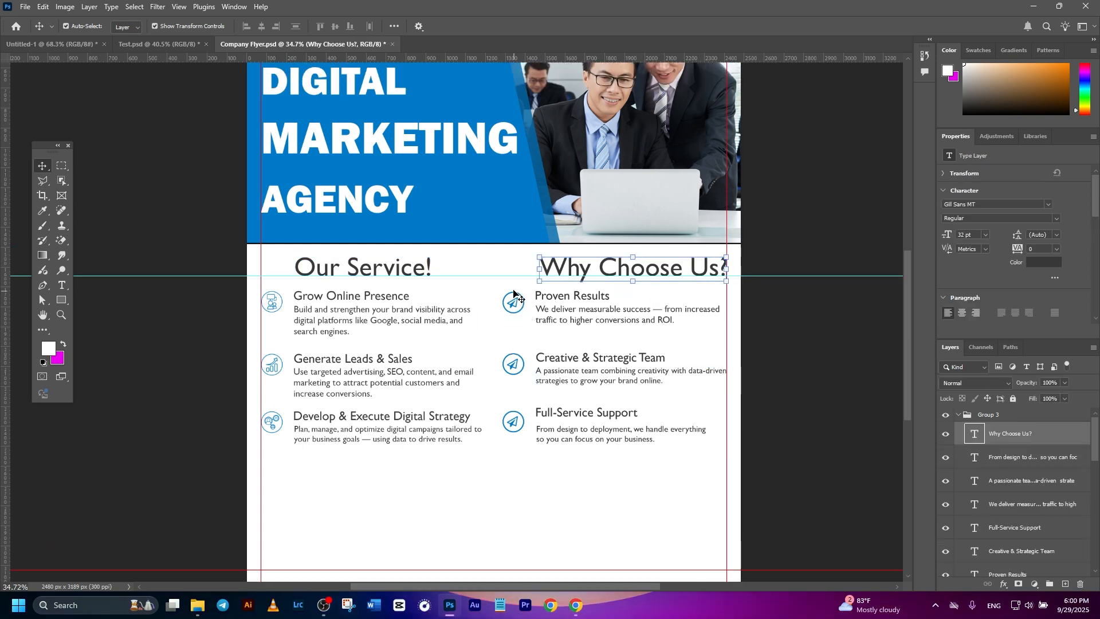
{"action": "left_click", "coordinate": [492, 271]}
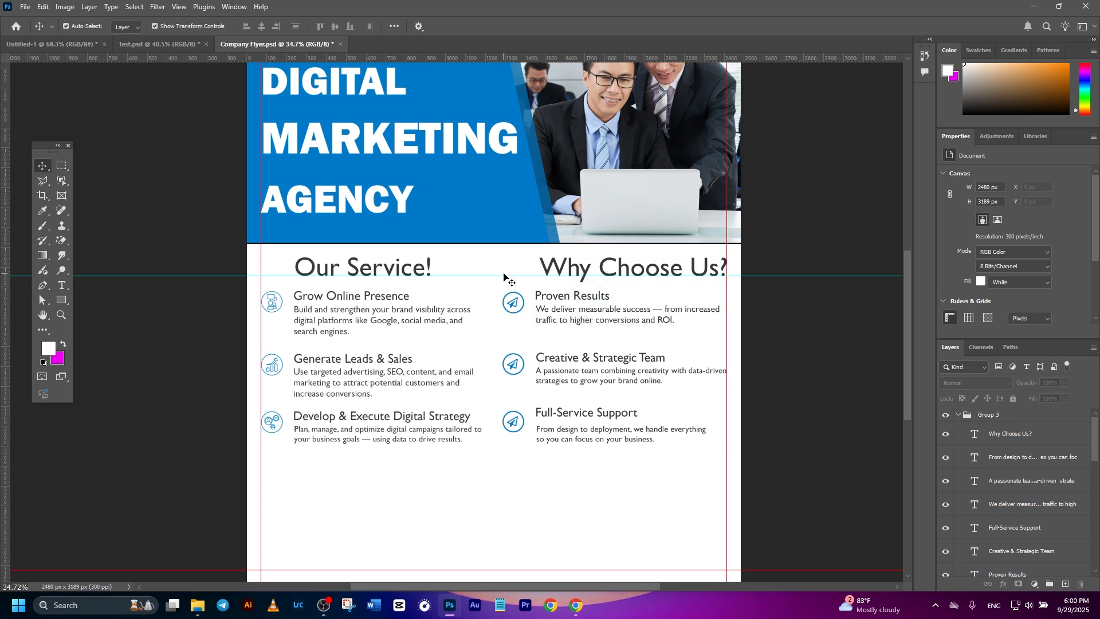
Collapse Group 3 and draw a vertical 5 px black line about 858 px long between the two columns, starting at the heading guide.
{"action": "left_click", "coordinate": [992, 483]}
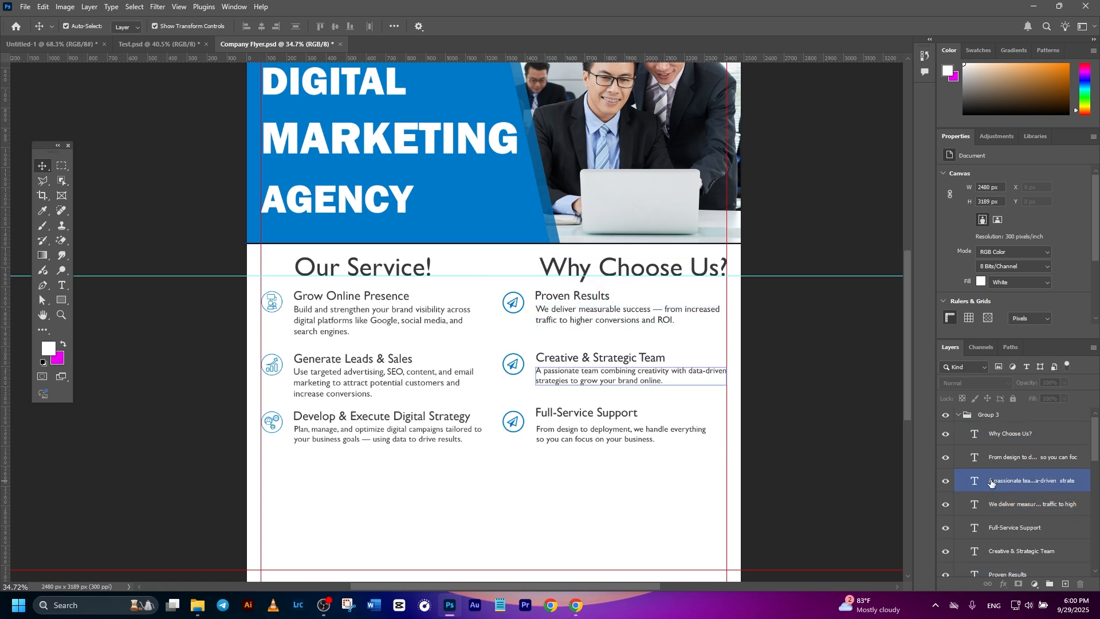
{"action": "left_click", "coordinate": [959, 415]}
{"action": "left_click", "coordinate": [61, 300]}
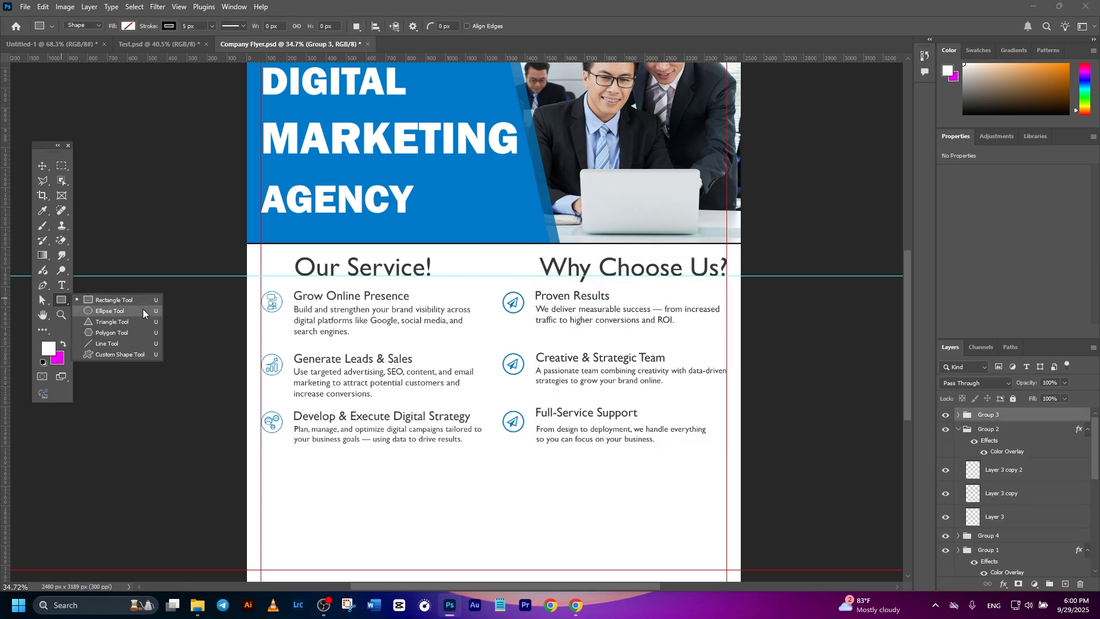
{"action": "left_click", "coordinate": [116, 344]}
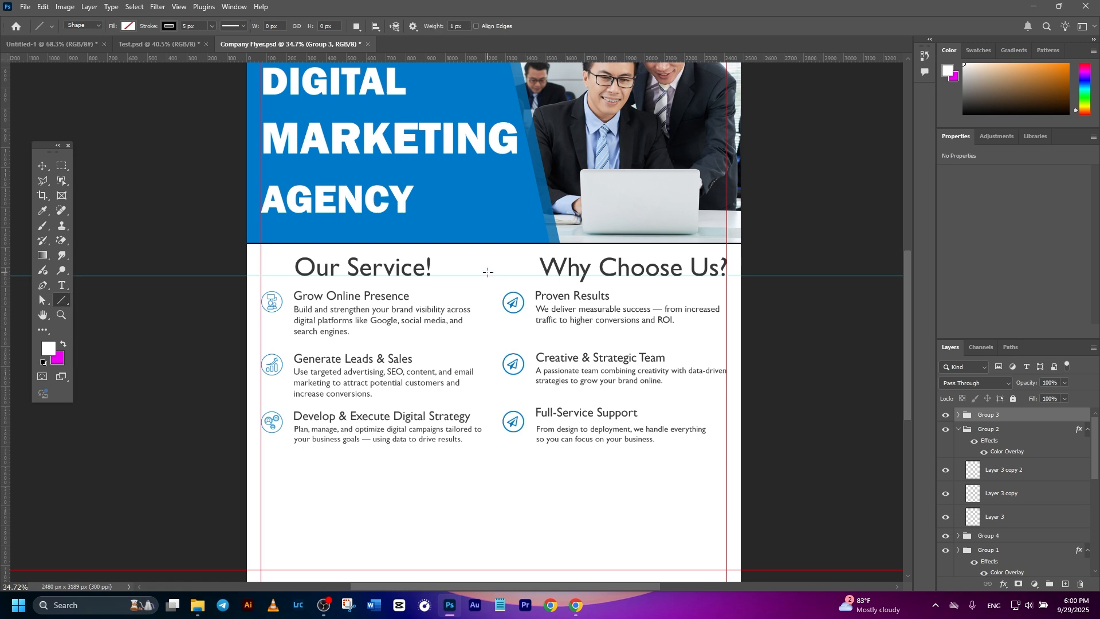
{"action": "left_click_drag", "start_coordinate": [487, 272], "coordinate": [488, 446]}
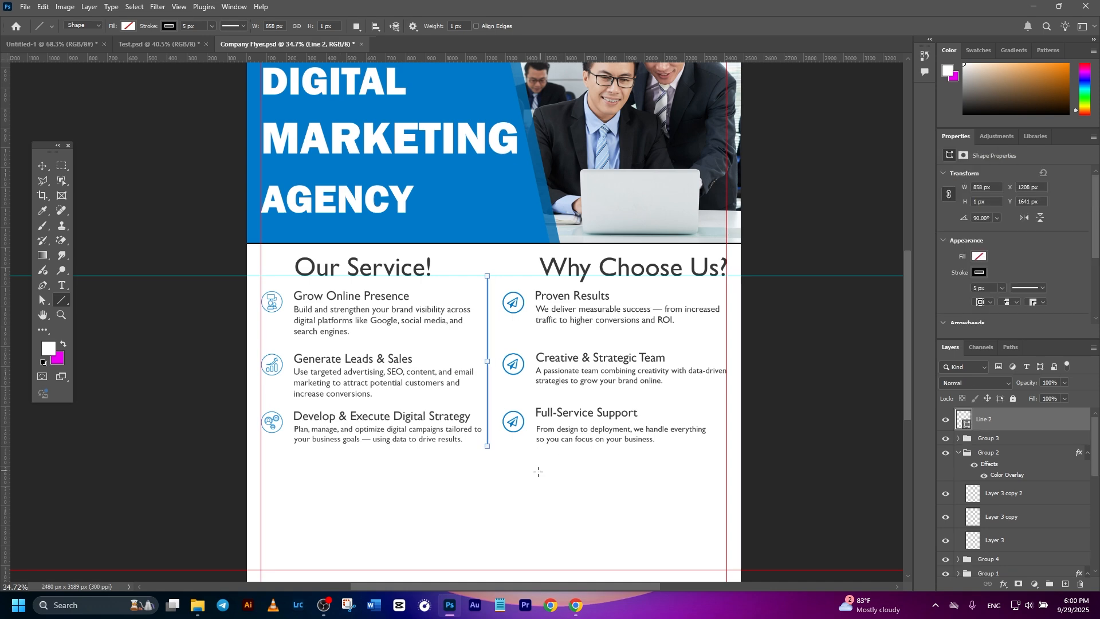
{"action": "left_click", "coordinate": [43, 166]}
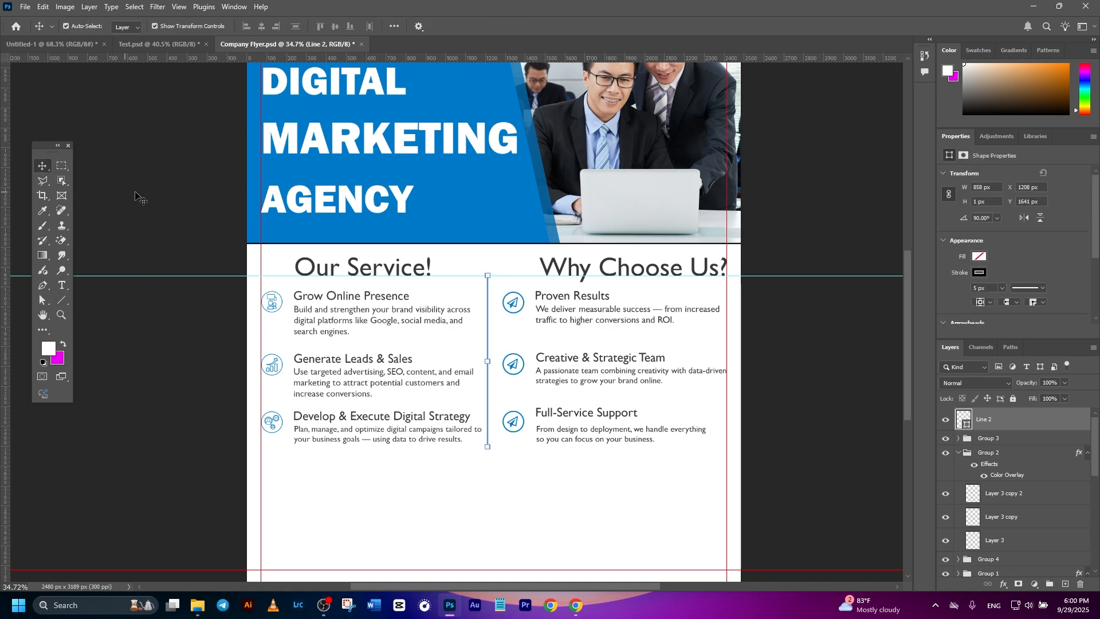
{"action": "left_click", "coordinate": [155, 191]}
{"action": "scroll", "coordinate": [570, 367], "scroll_direction": "up", "scroll_amount": 3}
{"action": "scroll", "coordinate": [450, 328], "scroll_direction": "down", "scroll_amount": 3}
{"action": "left_click", "coordinate": [474, 321]}
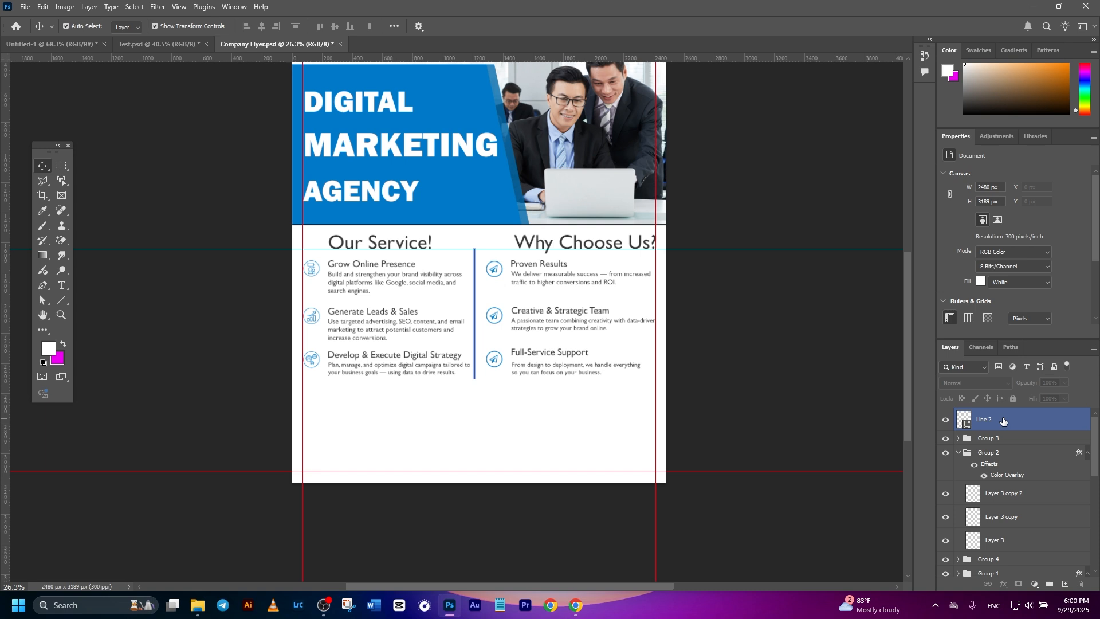
Draw a rectangle about 1235 × 546 px below the services list, starting just outside the flyer's left edge.
{"action": "left_click", "coordinate": [67, 301]}
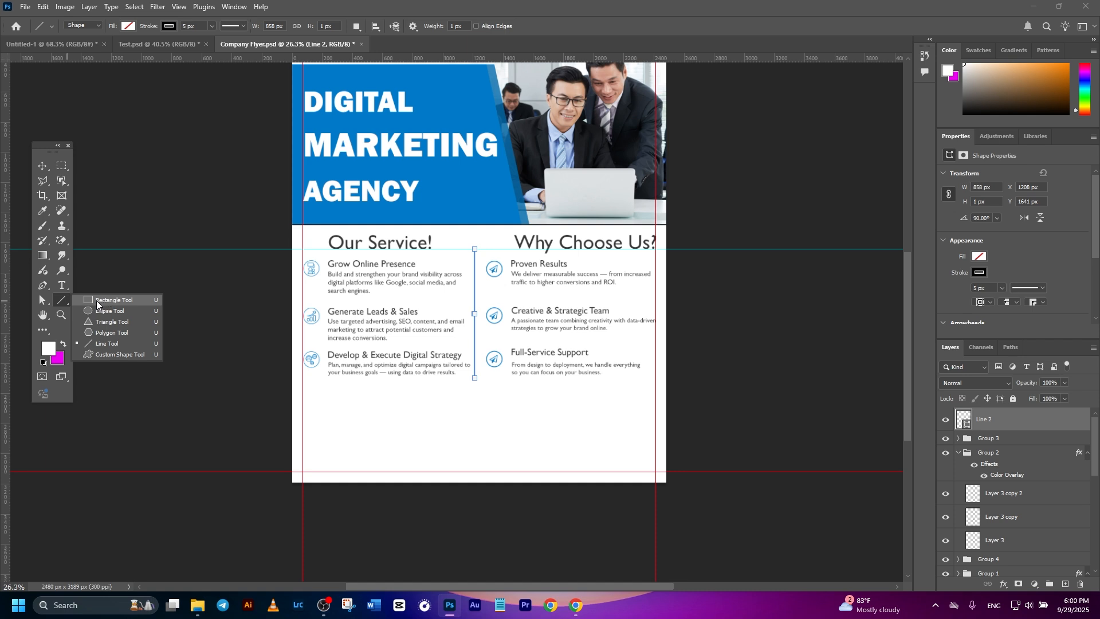
{"action": "left_click", "coordinate": [97, 301]}
{"action": "left_click_drag", "start_coordinate": [292, 390], "coordinate": [476, 471]}
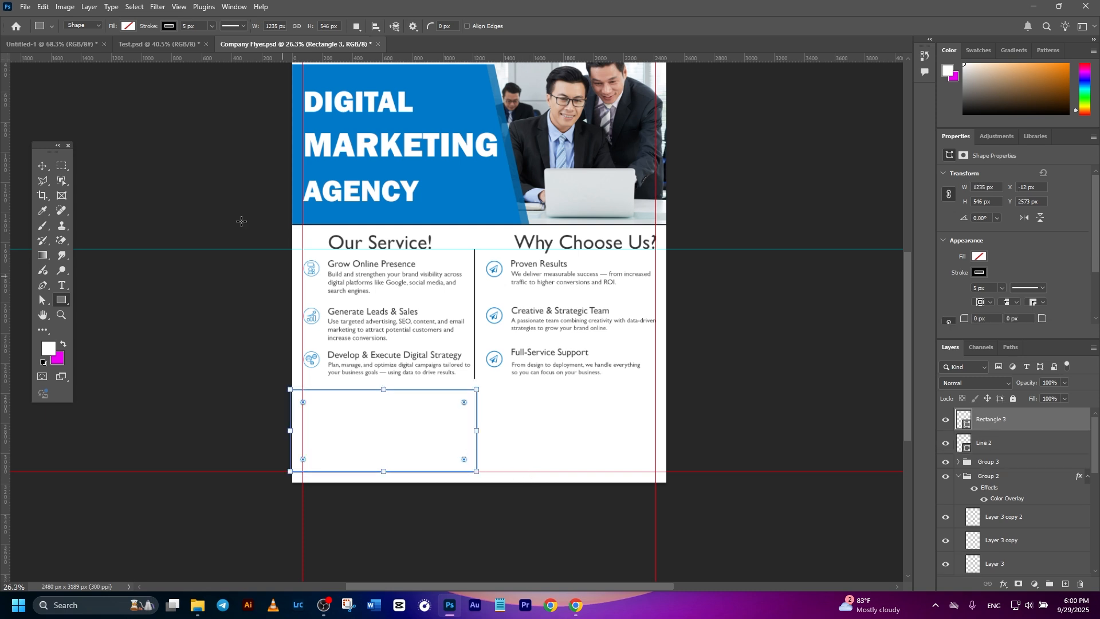
Fill the new footer rectangle with the recently used dark blue and remove its stroke.
{"action": "scroll", "coordinate": [974, 239], "scroll_direction": "down", "scroll_amount": 2}
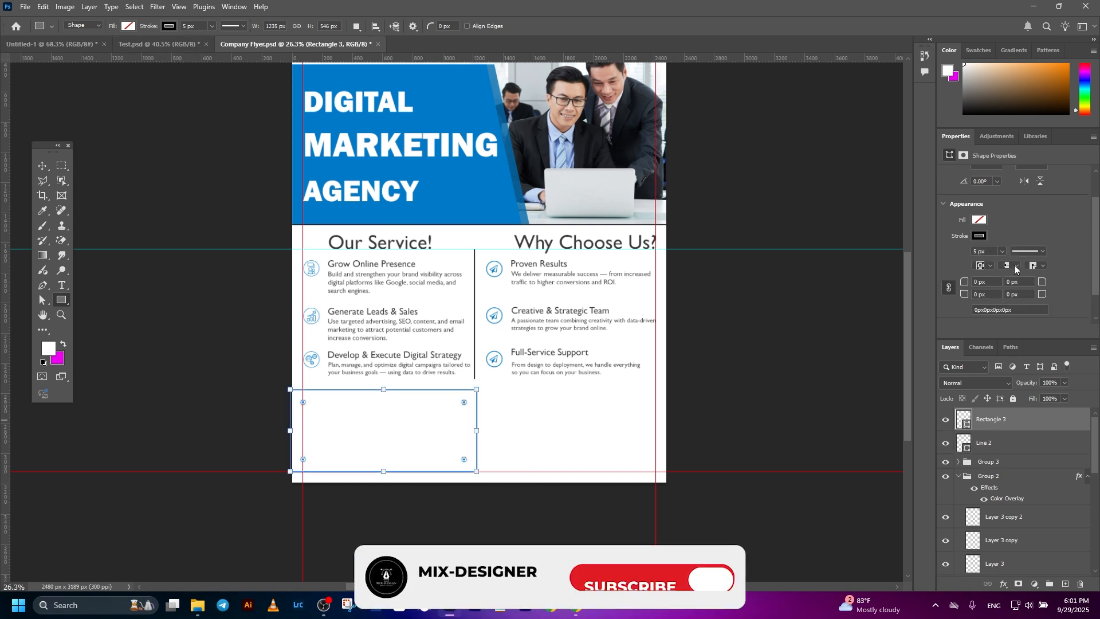
{"action": "left_click", "coordinate": [976, 221]}
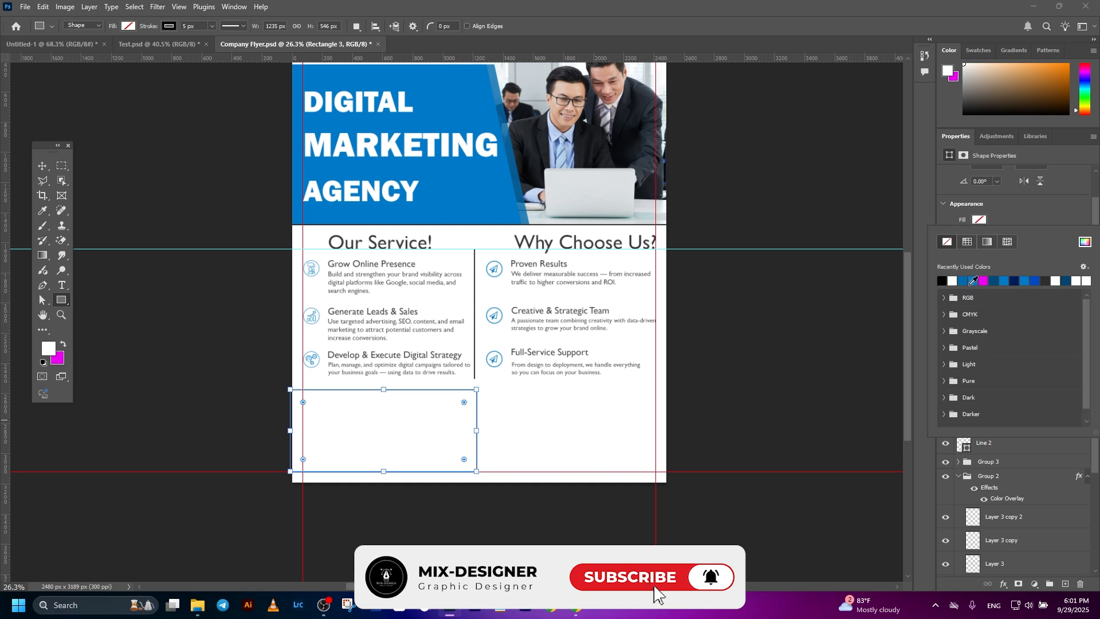
{"action": "left_click", "coordinate": [964, 283]}
{"action": "left_click", "coordinate": [1001, 215]}
{"action": "left_click", "coordinate": [984, 239]}
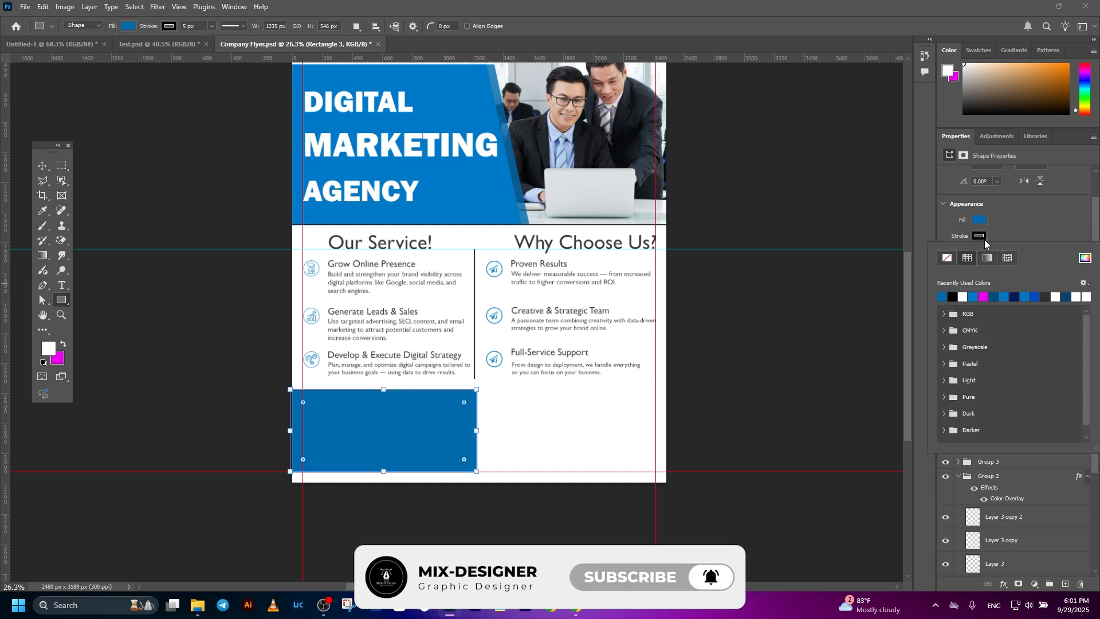
{"action": "left_click", "coordinate": [947, 258]}
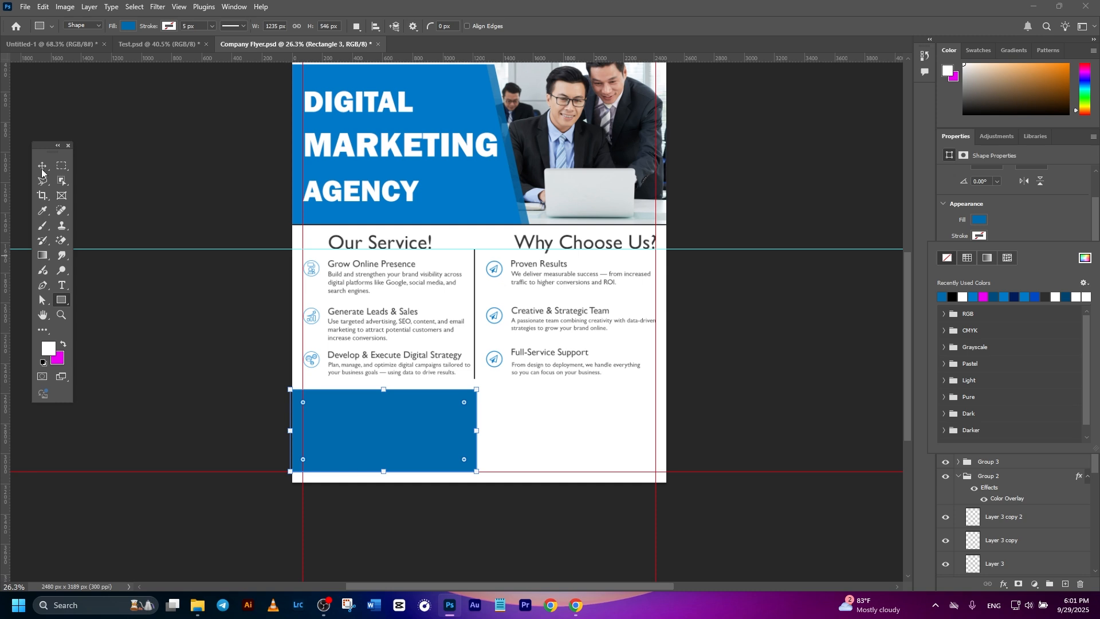
Fit the blue rectangle to the flyer's bottom-left corner at 1223 × 616 px and slant its right side by shifting the upper-right anchor inward.
{"action": "left_click", "coordinate": [43, 170]}
{"action": "scroll", "coordinate": [456, 462], "scroll_direction": "up", "scroll_amount": 3}
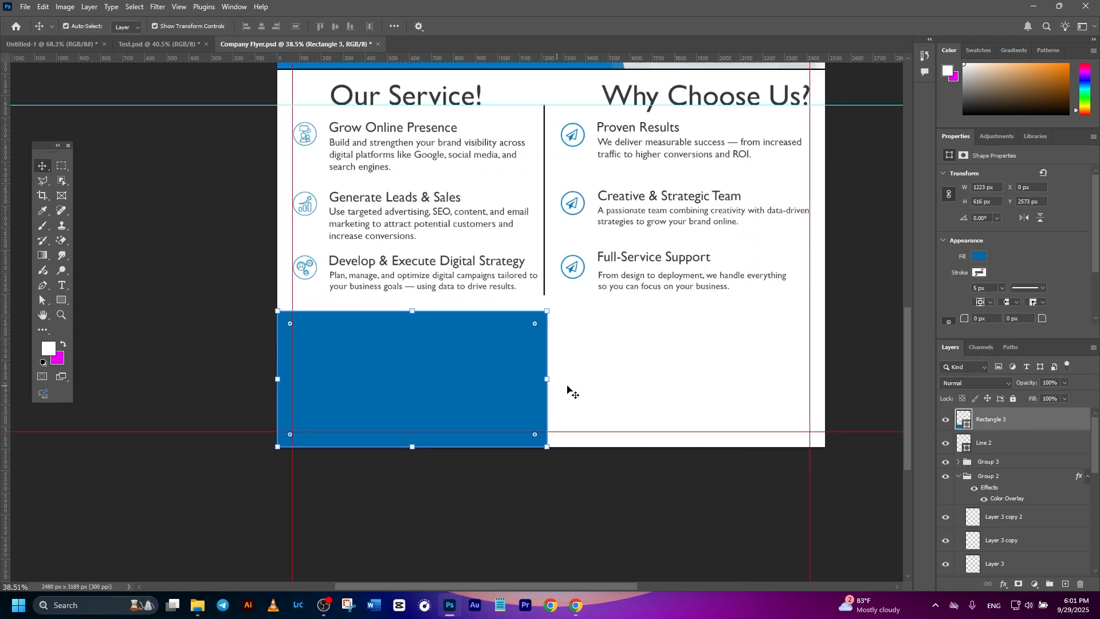
{"action": "left_click", "coordinate": [42, 300]}
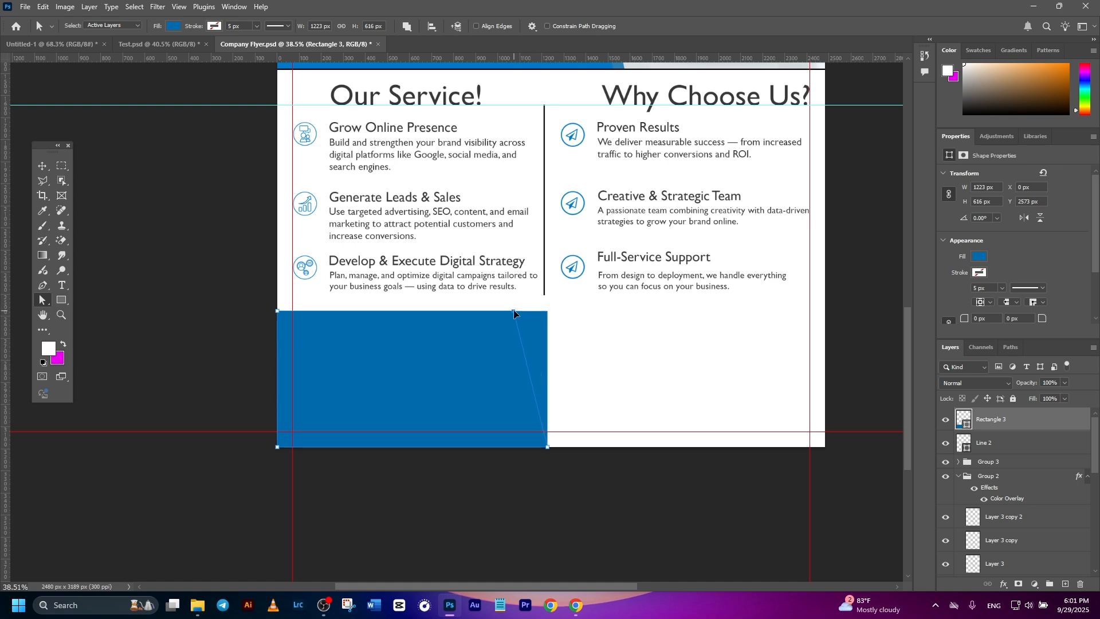
{"action": "left_click_drag", "start_coordinate": [548, 311], "coordinate": [514, 312]}
{"action": "scroll", "coordinate": [544, 361], "scroll_direction": "down", "scroll_amount": 2}
{"action": "scroll", "coordinate": [543, 361], "scroll_direction": "down", "scroll_amount": 1}
{"action": "scroll", "coordinate": [567, 367], "scroll_direction": "up", "scroll_amount": 3}
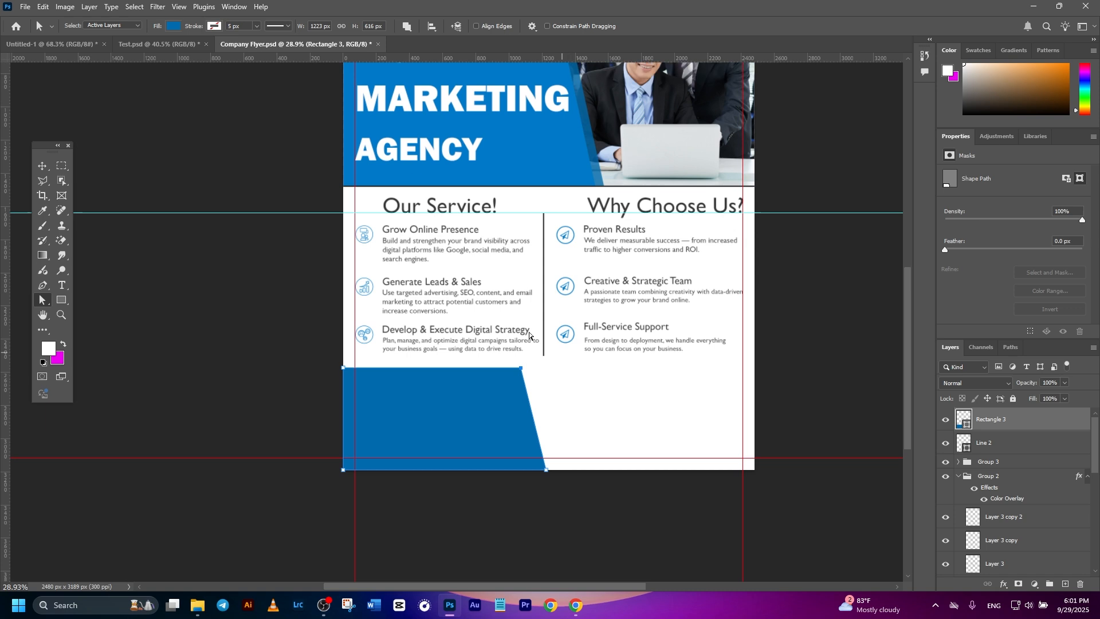
{"action": "left_click", "coordinate": [36, 167]}
{"action": "left_click", "coordinate": [211, 267]}
{"action": "scroll", "coordinate": [455, 321], "scroll_direction": "down", "scroll_amount": 2}
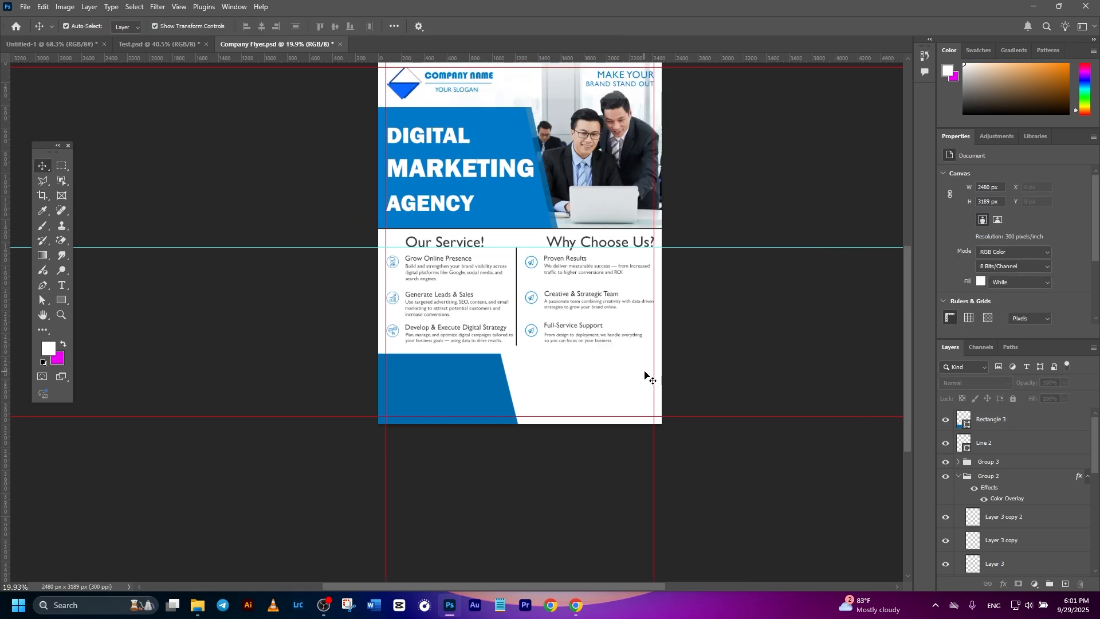
{"action": "left_click_drag", "start_coordinate": [643, 377], "coordinate": [609, 403]}
Draw a rectangle about 2724 × 478 px across the flyer's bottom, layered behind the blue footer shape and above the divider line.
{"action": "left_click", "coordinate": [1038, 425]}
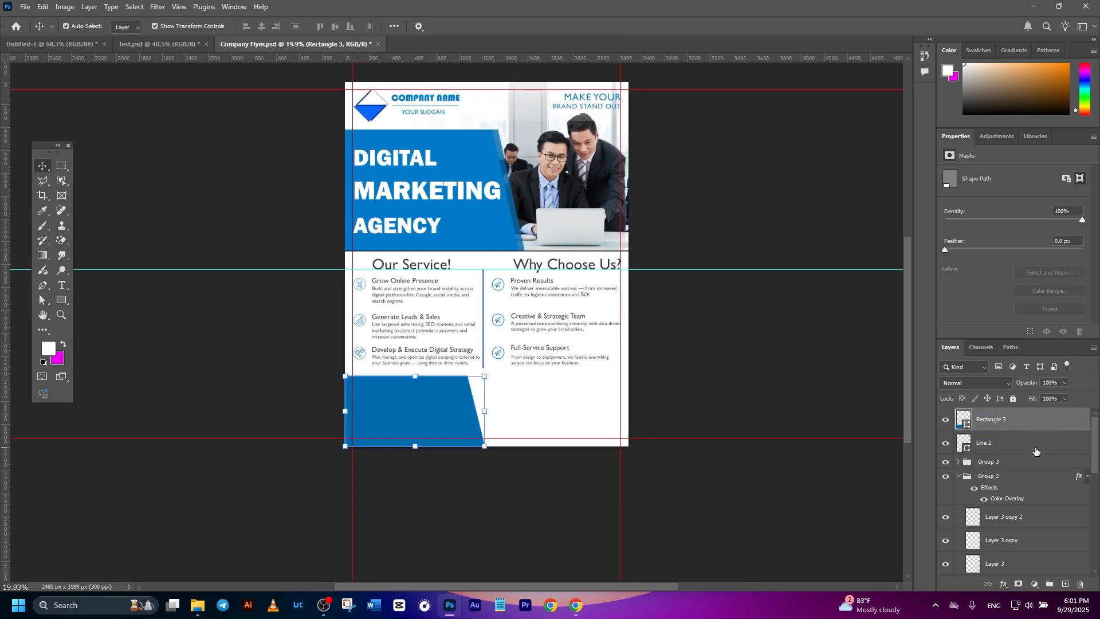
{"action": "left_click", "coordinate": [1036, 449]}
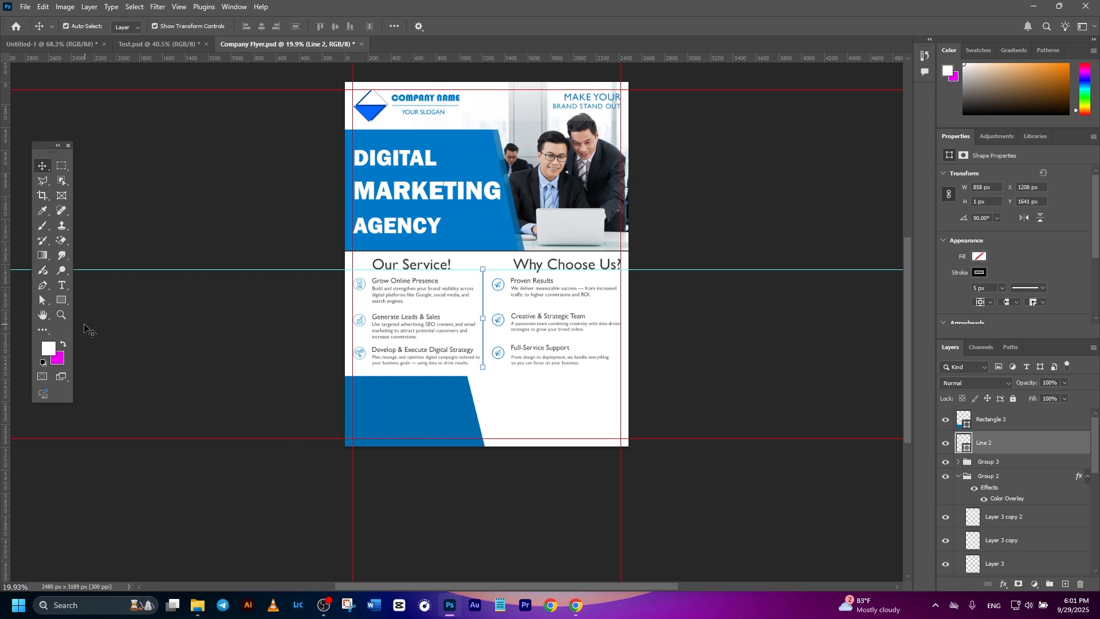
{"action": "left_click", "coordinate": [62, 301]}
{"action": "left_click_drag", "start_coordinate": [325, 393], "coordinate": [636, 447]}
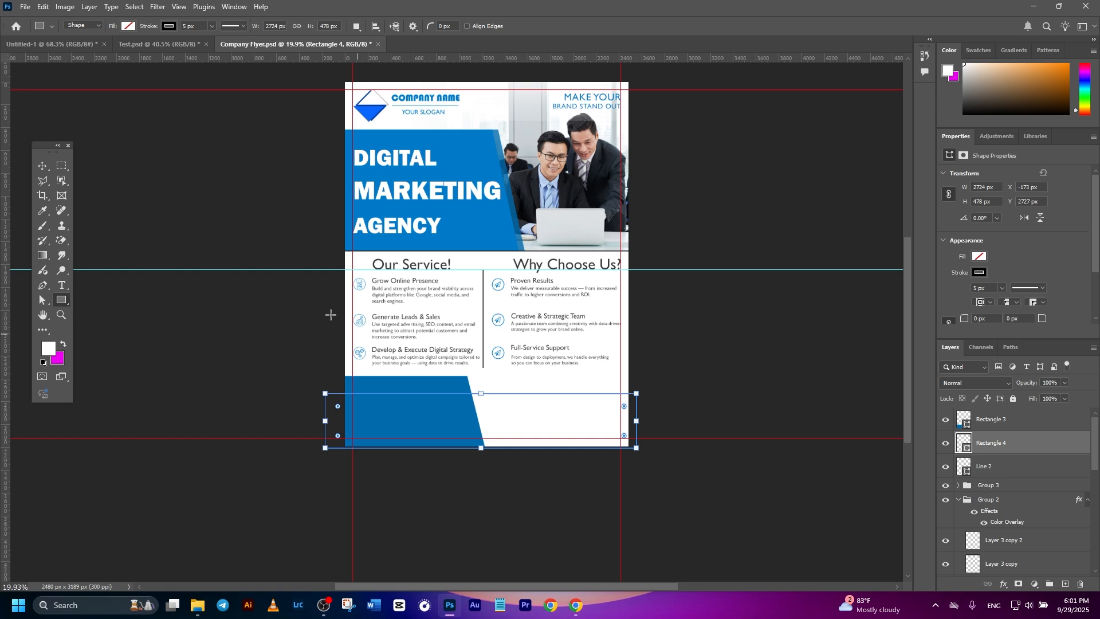
{"action": "left_click", "coordinate": [42, 166]}
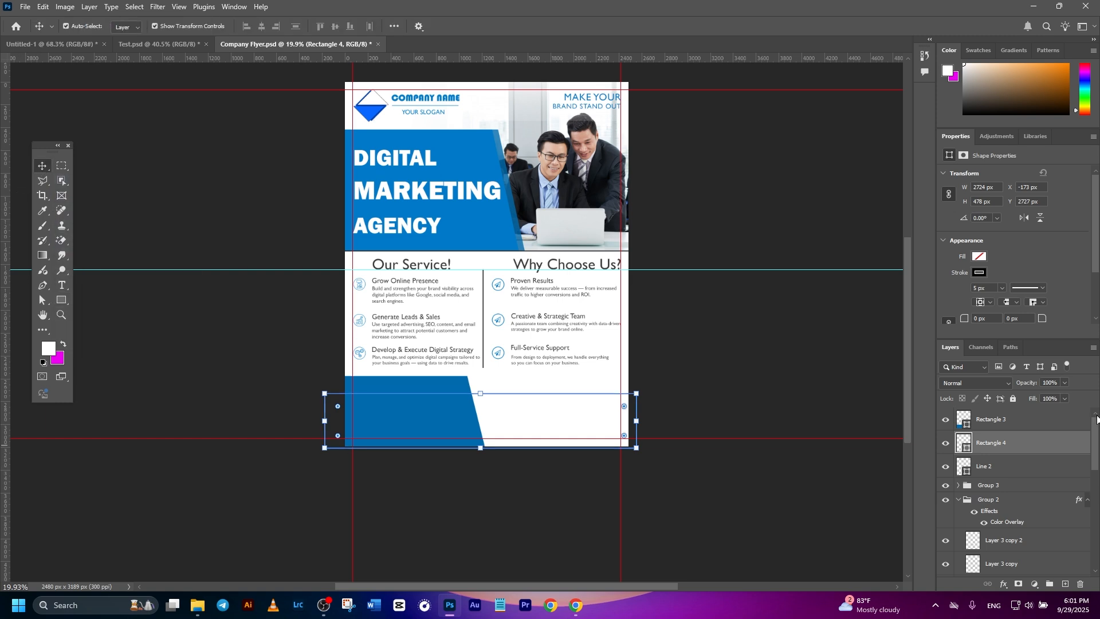
Fill the full-width footer rectangle with black, remove its stroke, and deselect it.
{"action": "scroll", "coordinate": [973, 267], "scroll_direction": "down", "scroll_amount": 1}
{"action": "left_click", "coordinate": [980, 238]}
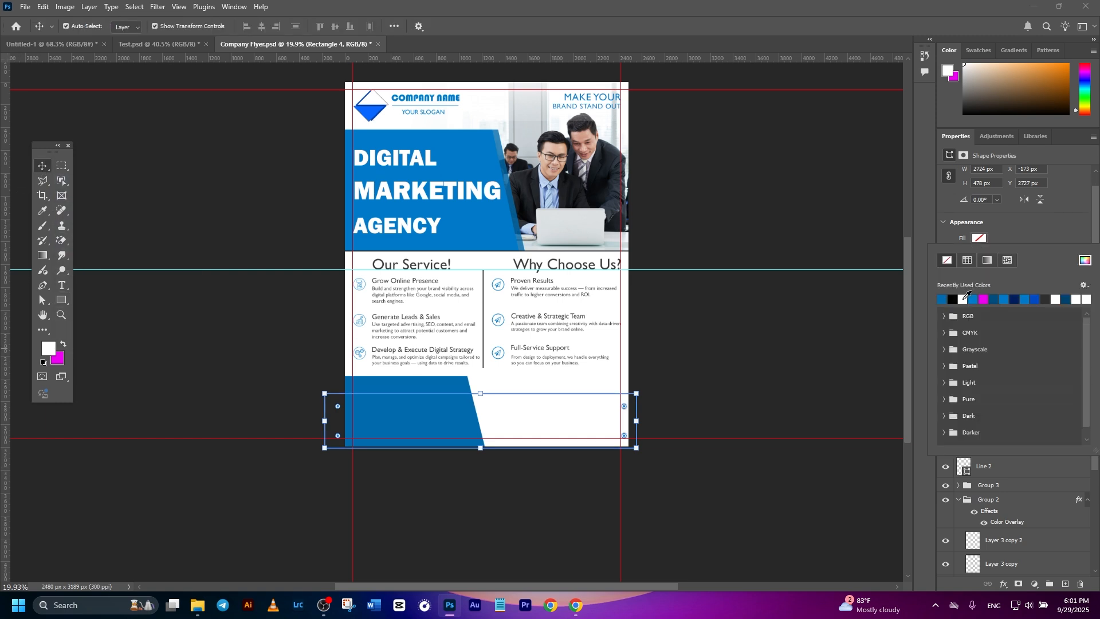
{"action": "left_click", "coordinate": [954, 299]}
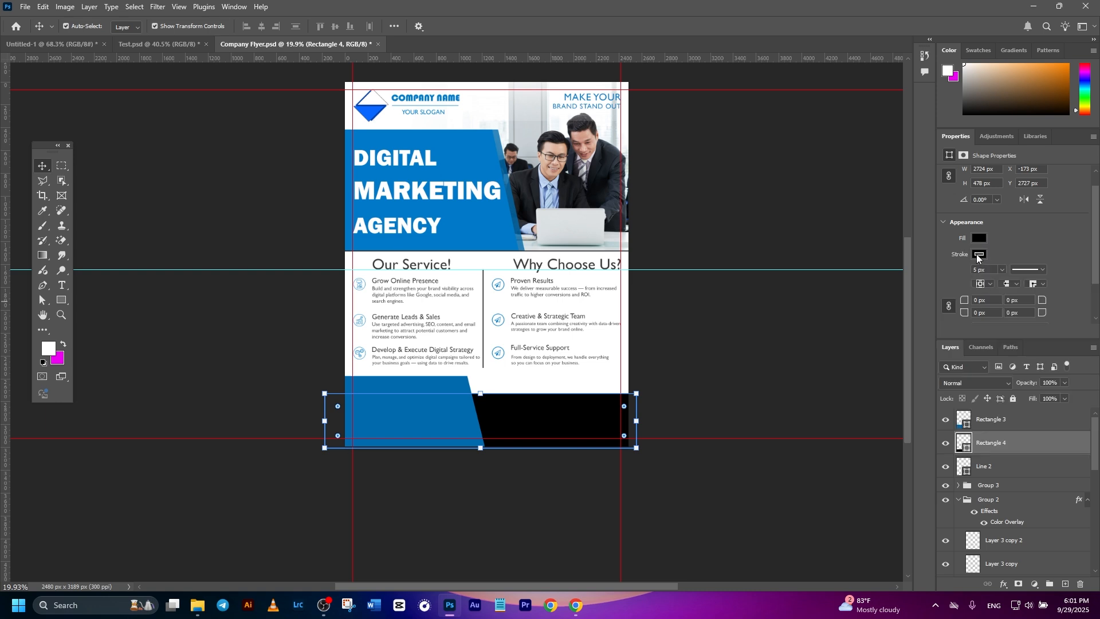
{"action": "left_click", "coordinate": [980, 255]}
{"action": "left_click", "coordinate": [948, 279]}
{"action": "left_click", "coordinate": [138, 188]}
{"action": "scroll", "coordinate": [554, 458], "scroll_direction": "up", "scroll_amount": 1}
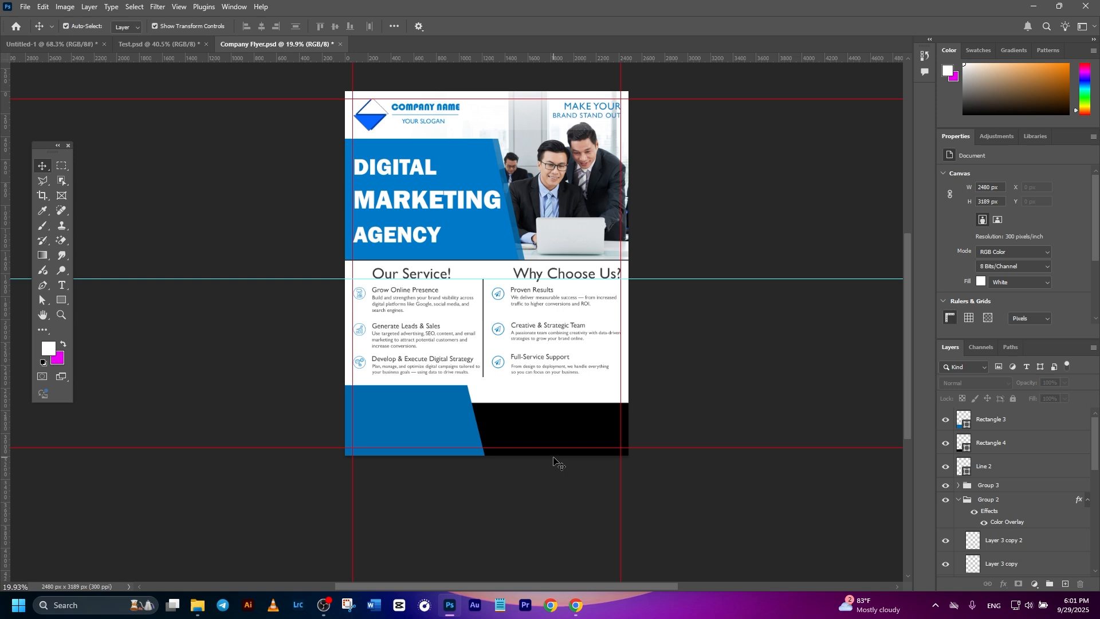
{"action": "scroll", "coordinate": [553, 459], "scroll_direction": "up", "scroll_amount": 2}
Change the black footer rectangle's fill to dark gray #191919 and return to the Move tool.
{"action": "double_click", "coordinate": [964, 440]}
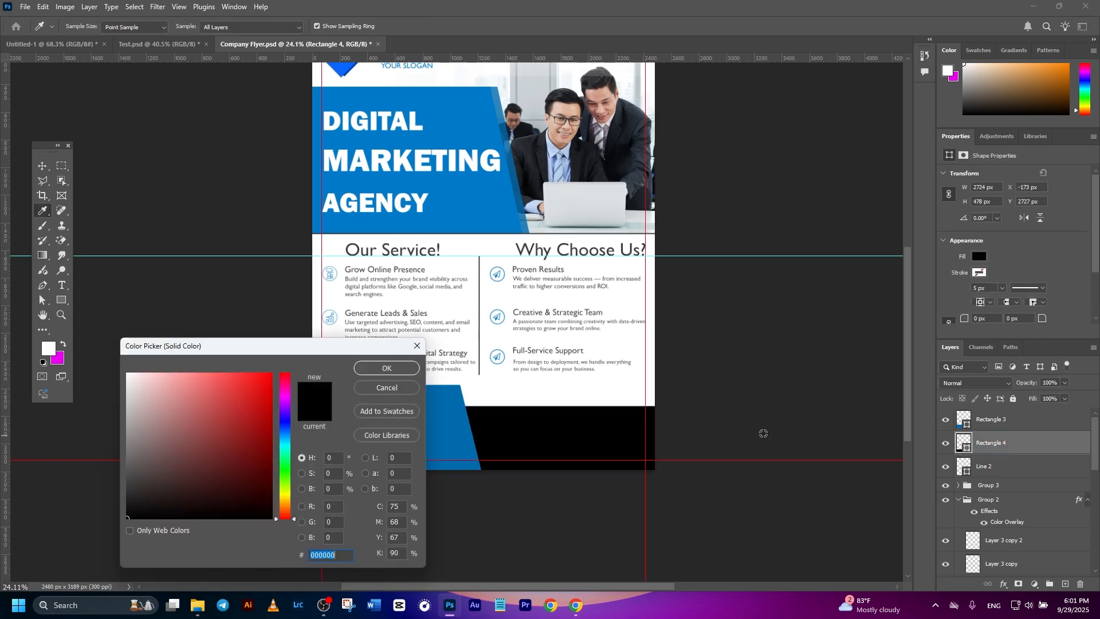
{"action": "mouse_move", "coordinate": [137, 493]}
{"action": "left_mouse_down"}
{"action": "mouse_move", "coordinate": [115, 489]}
{"action": "mouse_move", "coordinate": [106, 504]}
{"action": "left_mouse_up"}
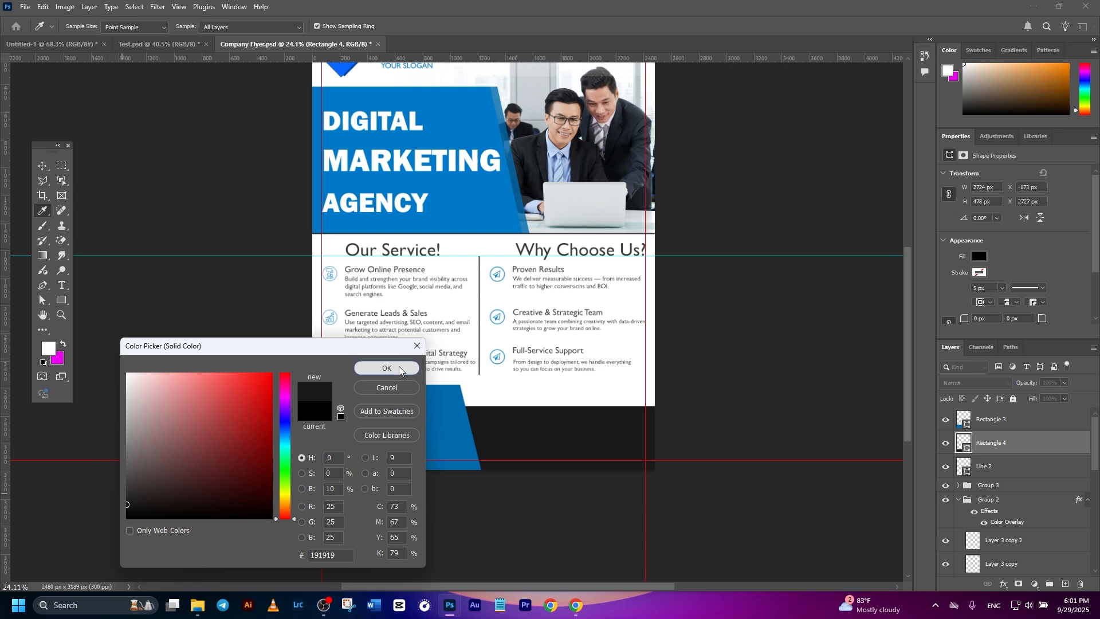
{"action": "left_click", "coordinate": [398, 369]}
{"action": "key", "text": "v"}
Bring the "CONTACT US" heading, contact details, address and icons from Test.psd into the flyer and arrange the contact list on the blue footer shape.
{"action": "scroll", "coordinate": [420, 408], "scroll_direction": "up", "scroll_amount": 1}
{"action": "left_click", "coordinate": [408, 411]}
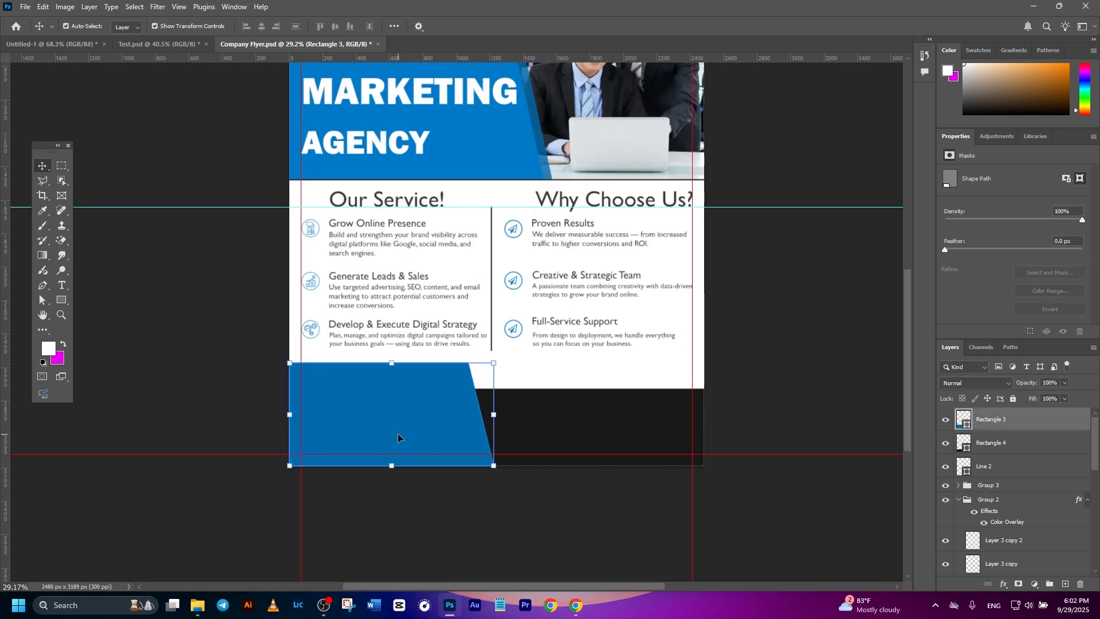
{"action": "left_click", "coordinate": [615, 430]}
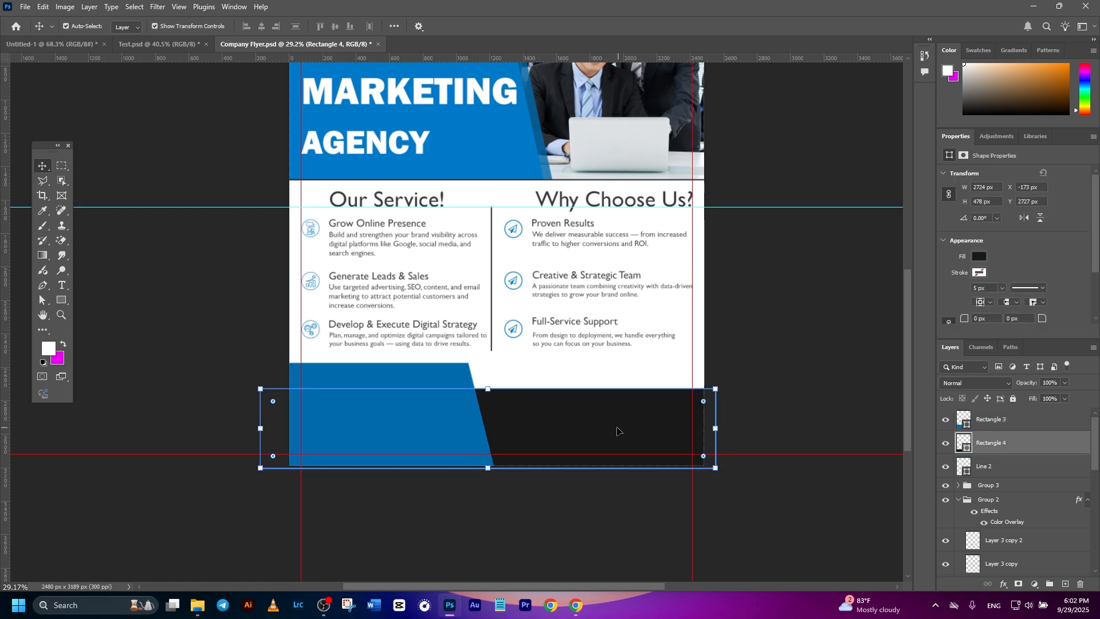
{"action": "scroll", "coordinate": [618, 431], "scroll_direction": "up", "scroll_amount": 2}
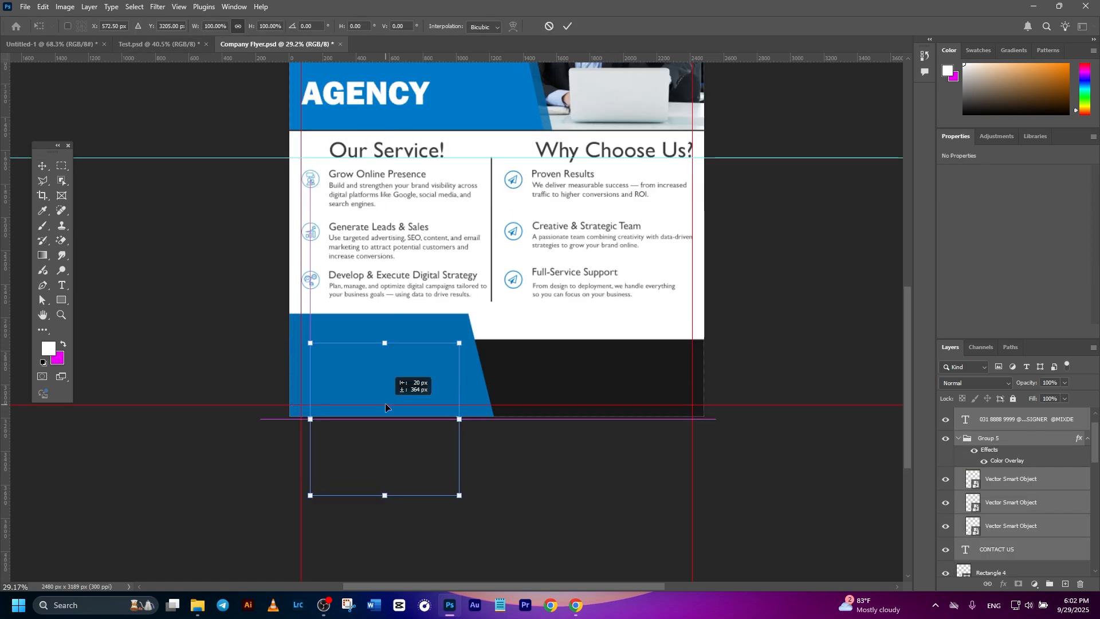
{"action": "left_click_drag", "start_coordinate": [385, 403], "coordinate": [387, 400]}
{"action": "scroll", "coordinate": [1036, 532], "scroll_direction": "up", "scroll_amount": 2}
{"action": "left_click_drag", "start_coordinate": [988, 446], "coordinate": [989, 409]}
{"action": "left_click_drag", "start_coordinate": [394, 349], "coordinate": [407, 335]}
{"action": "left_click", "coordinate": [557, 482]}
{"action": "left_click", "coordinate": [404, 402]}
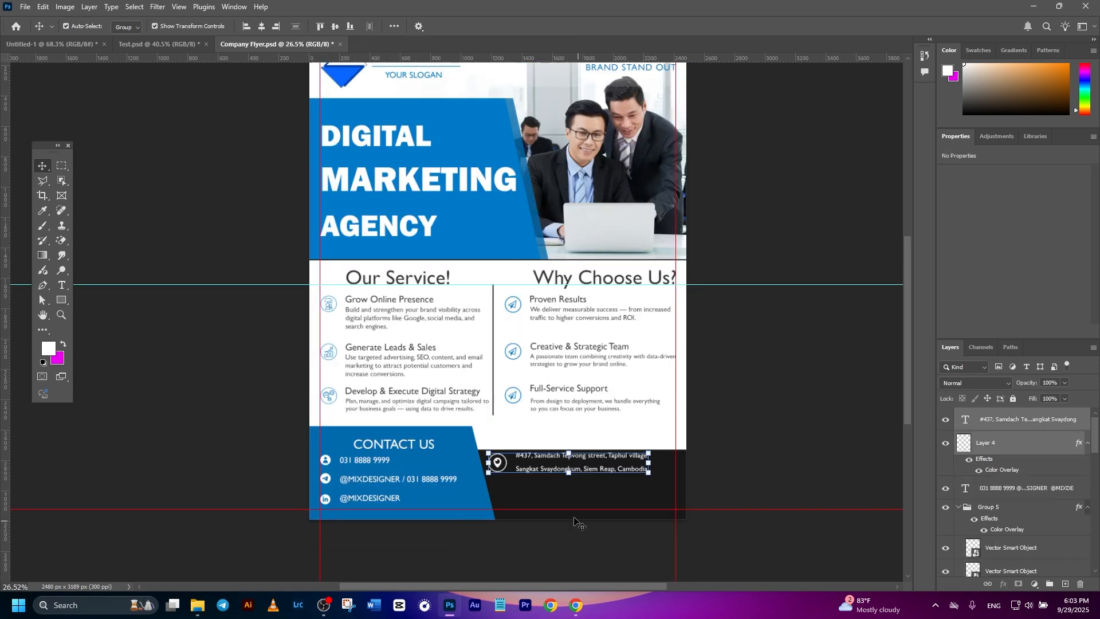
Place the white address text and location pin icon in the dark footer band and deselect them.
{"action": "scroll", "coordinate": [585, 389], "scroll_direction": "down", "scroll_amount": 2}
{"action": "scroll", "coordinate": [584, 388], "scroll_direction": "up", "scroll_amount": 3}
{"action": "left_click_drag", "start_coordinate": [577, 367], "coordinate": [629, 404]}
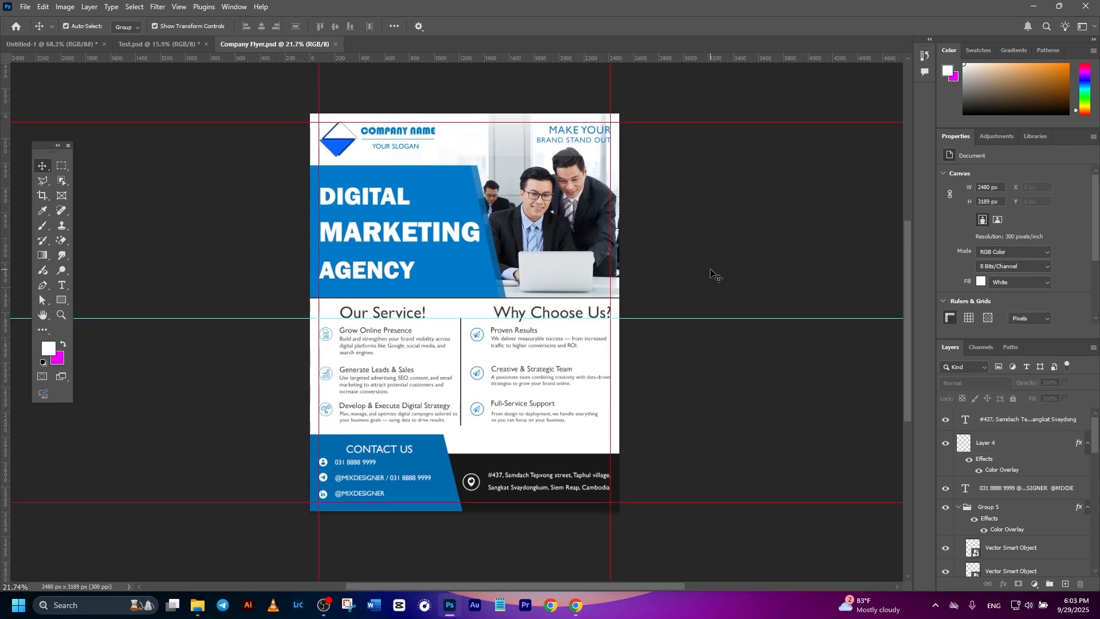
Clear all canvas guides from the flyer.
{"action": "left_click", "coordinate": [179, 10]}
{"action": "mouse_move", "coordinate": [245, 312]}
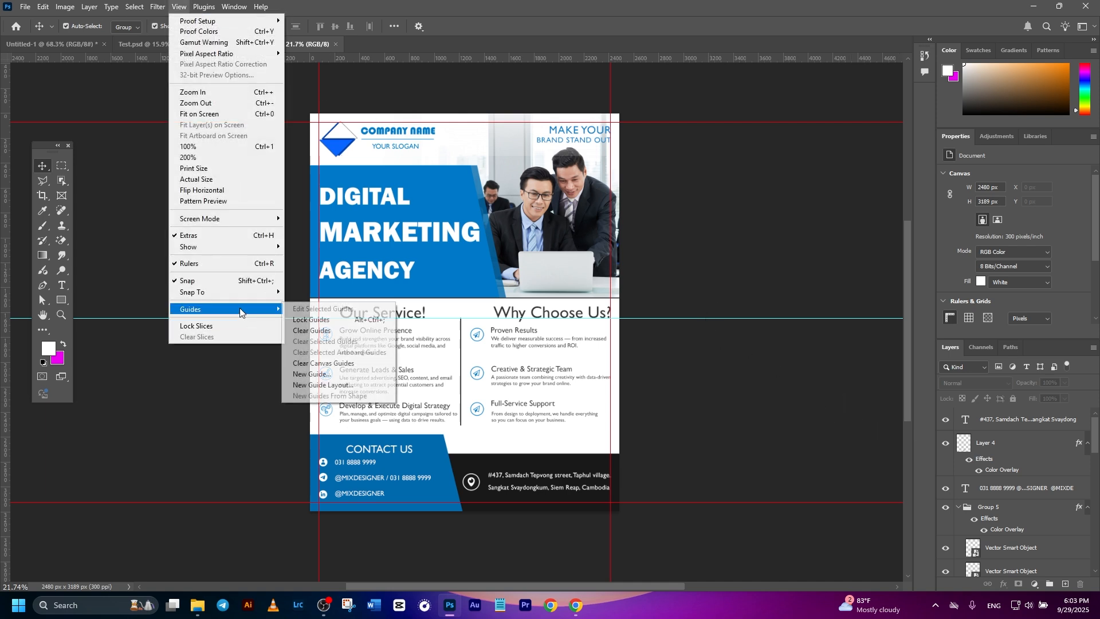
{"action": "left_click", "coordinate": [309, 363]}
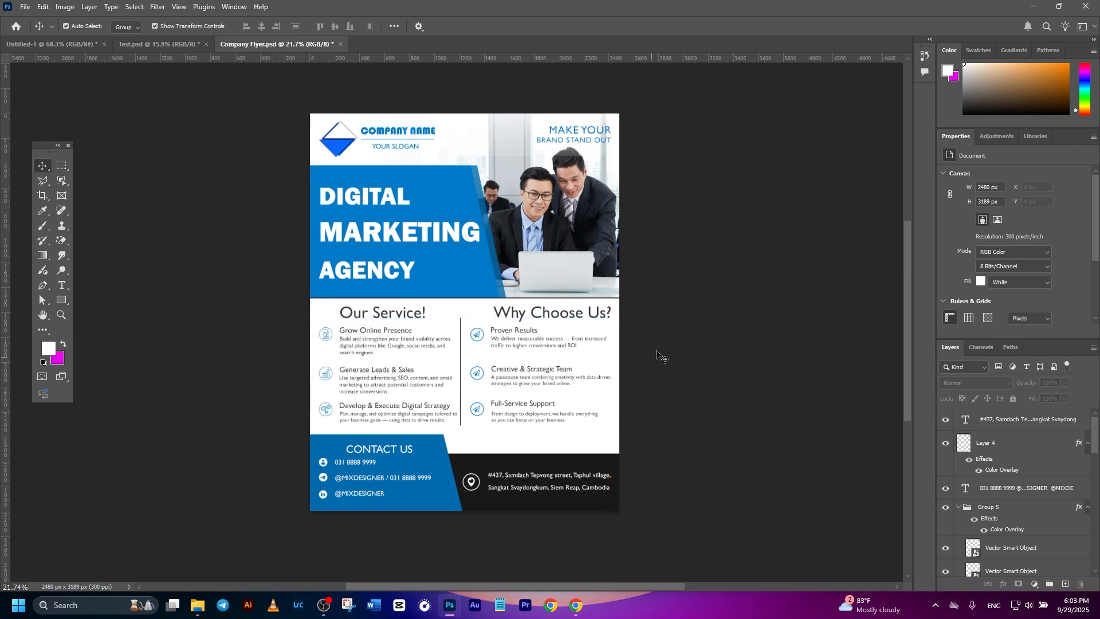
Preview the whole flyer in full screen mode against a black background, and return to the standard screen mode.
{"action": "scroll", "coordinate": [717, 307], "scroll_direction": "up", "scroll_amount": 2}
{"action": "key", "text": "f"}
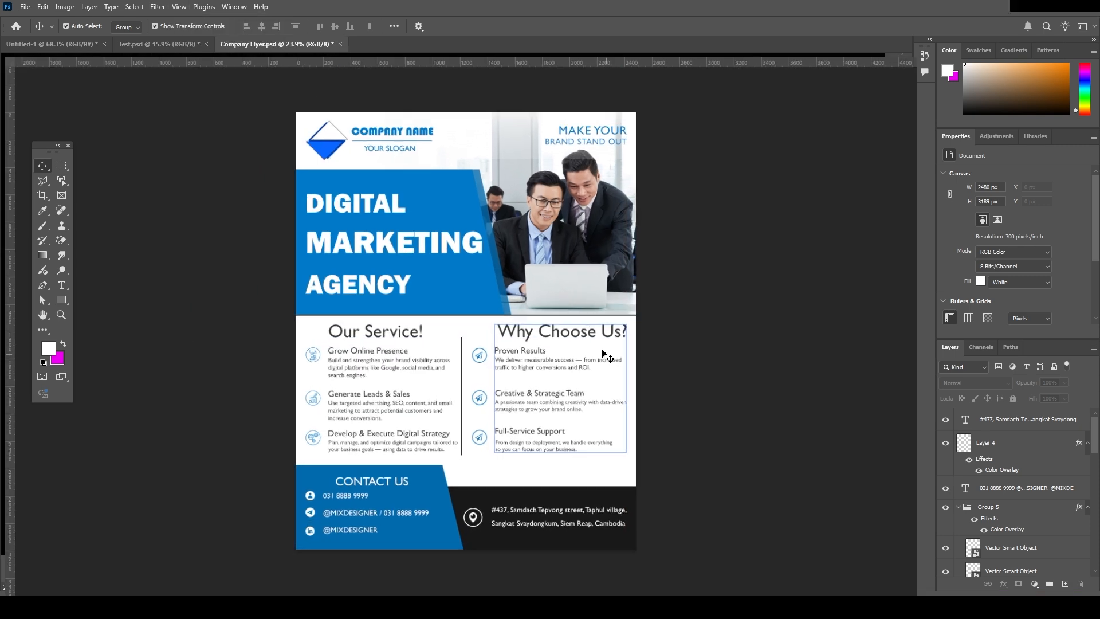
{"action": "key", "text": "f"}
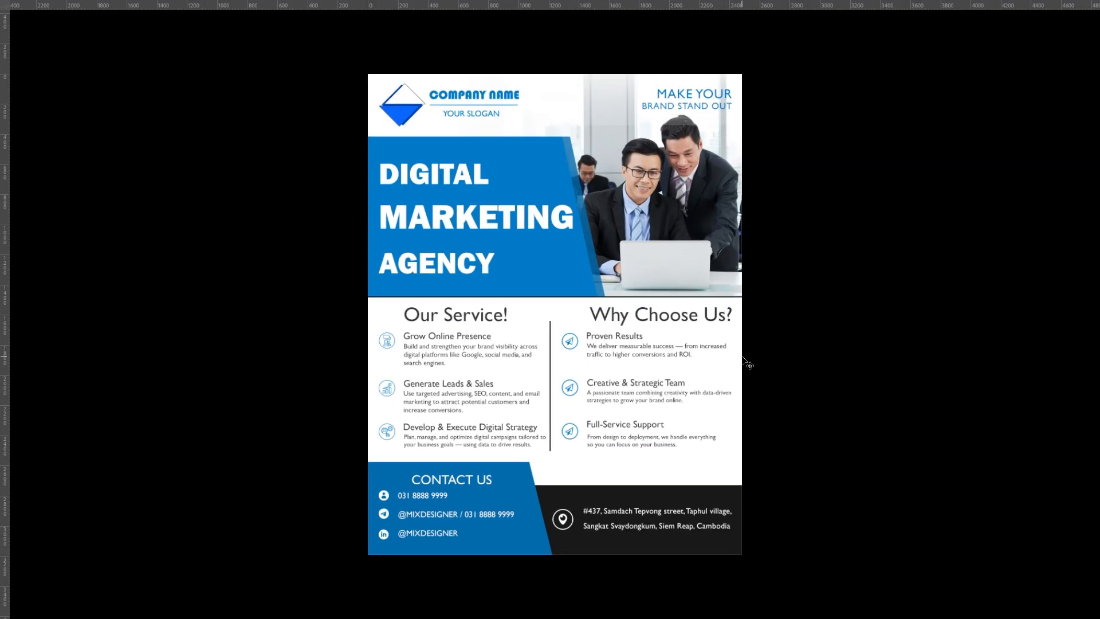
{"action": "key", "text": "f"}
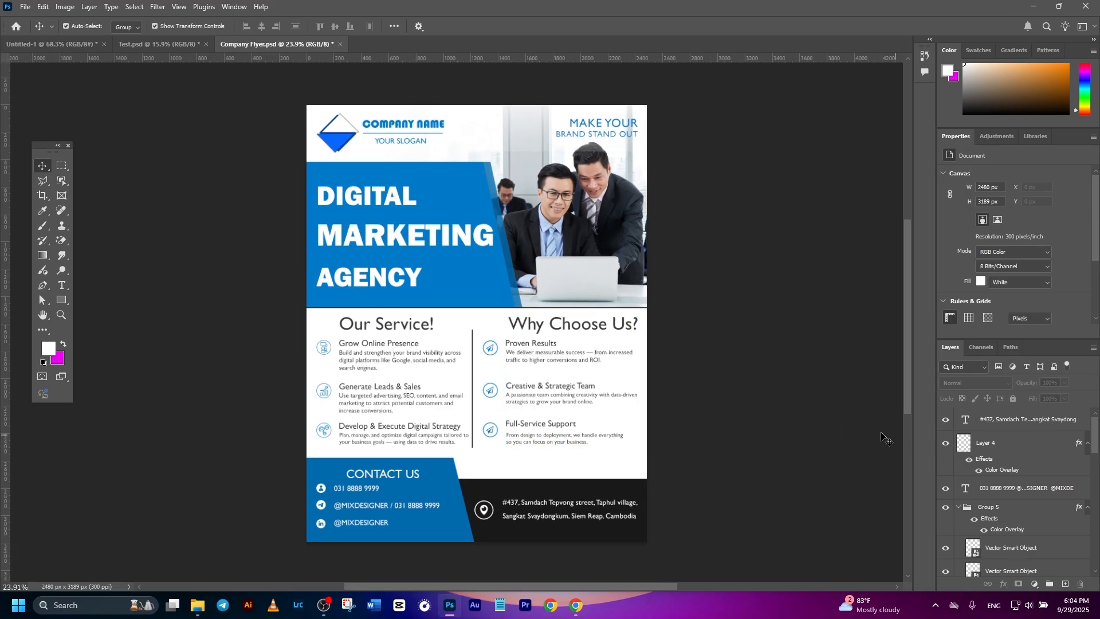
{"action": "left_click", "coordinate": [1053, 456]}
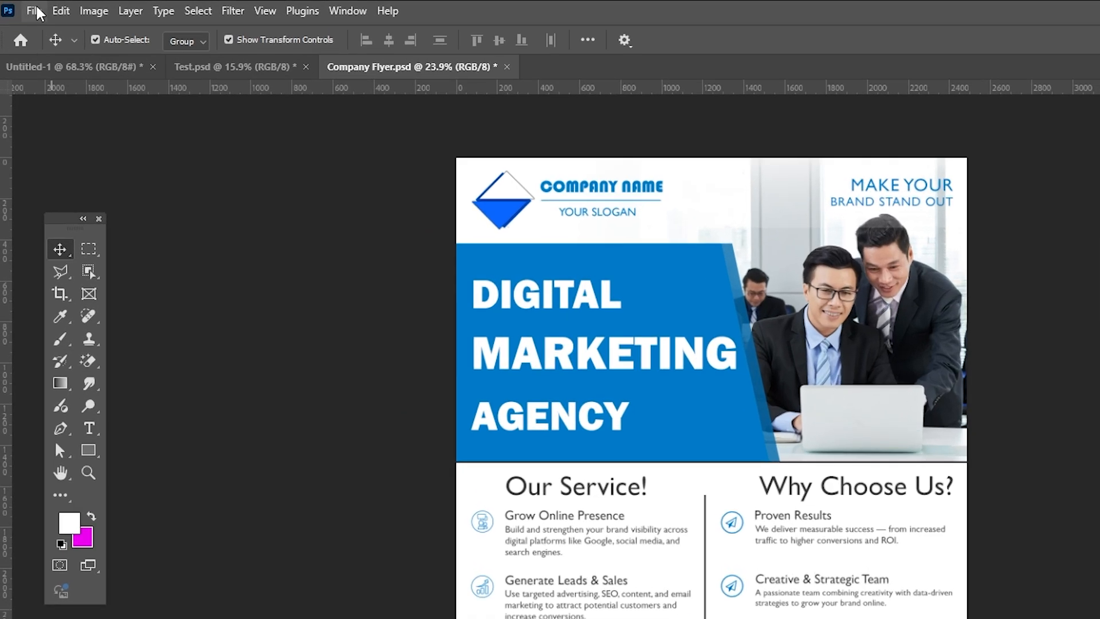
Quick export the flyer as a JPG named Company Flyer.jpg into the Business Flyer folder.
{"action": "left_click", "coordinate": [25, 7]}
{"action": "mouse_move", "coordinate": [68, 277]}
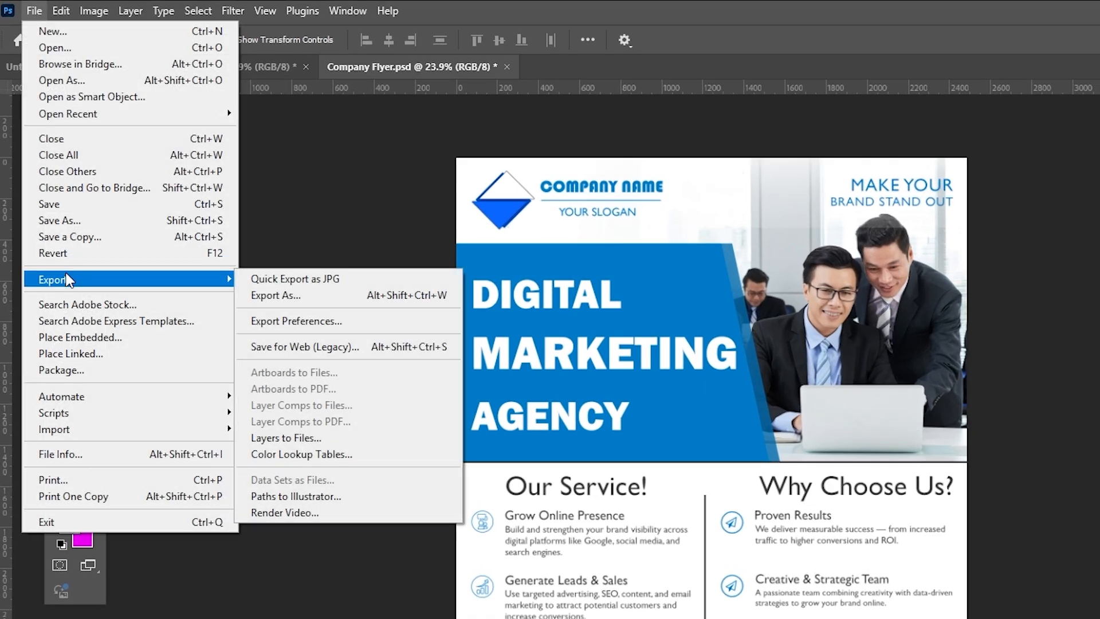
{"action": "left_click", "coordinate": [315, 279]}
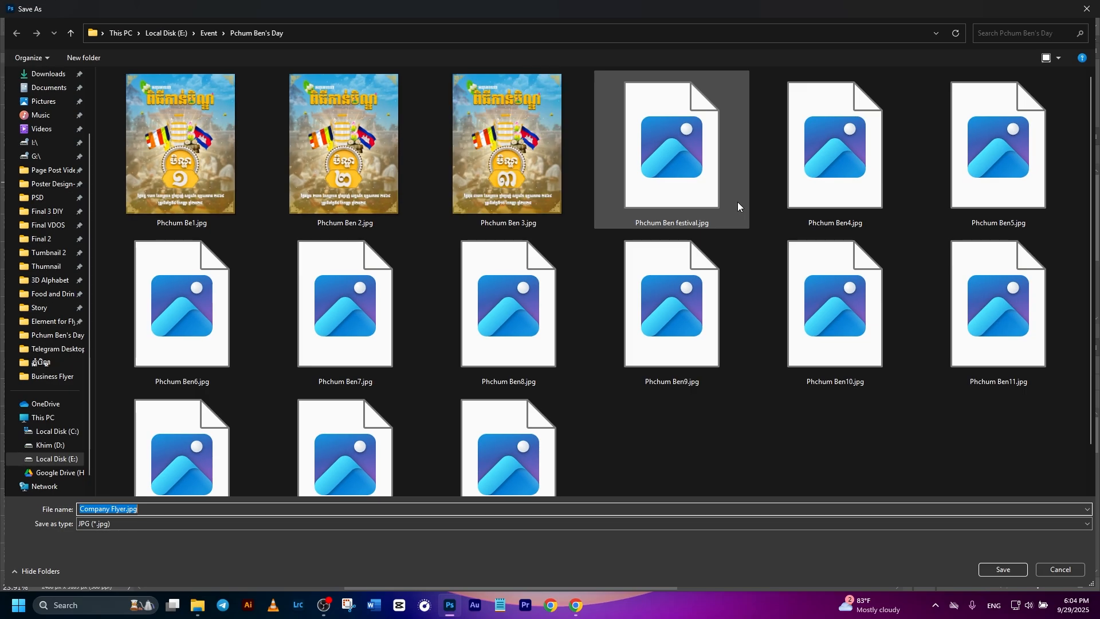
{"action": "left_click", "coordinate": [57, 377]}
{"action": "left_click", "coordinate": [994, 573]}
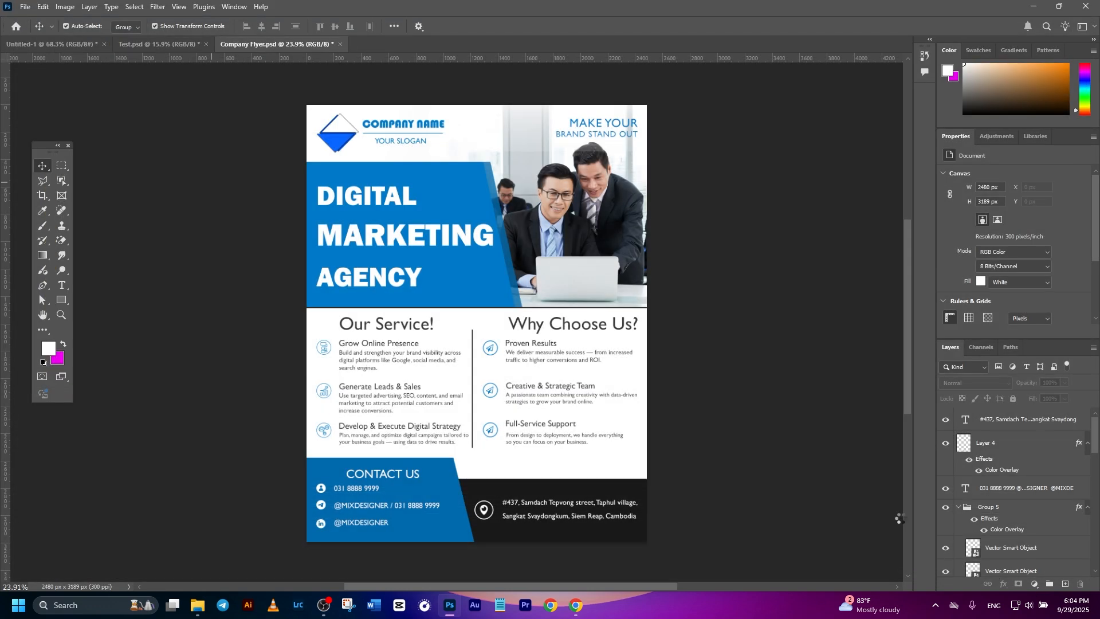